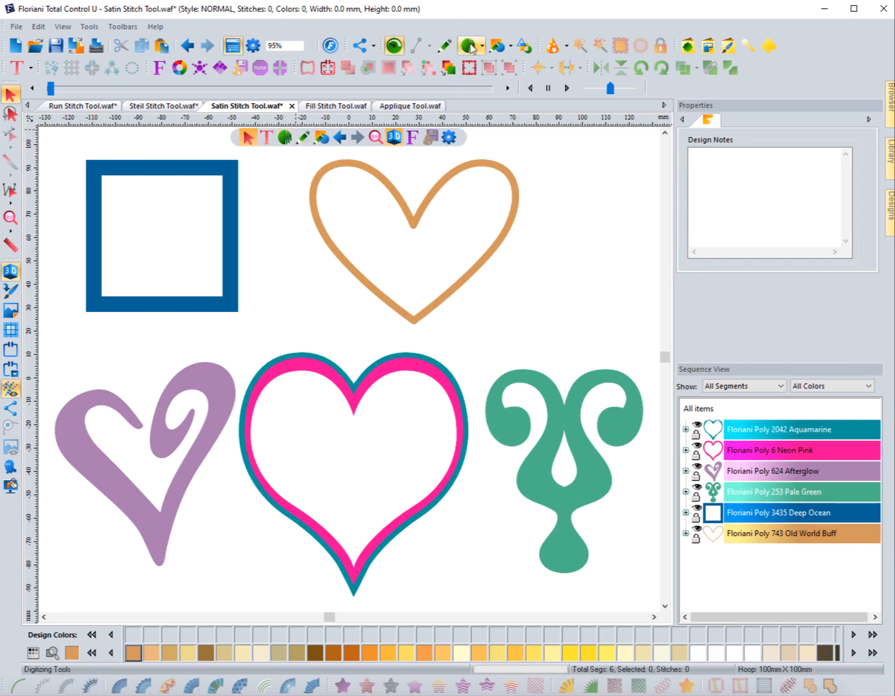
Digitize a curved, hook-shaped Classic Satin Stitch column about 86 mm wide and 56 mm high, running from beside the blue square down and back across it.
left_click(284, 136)
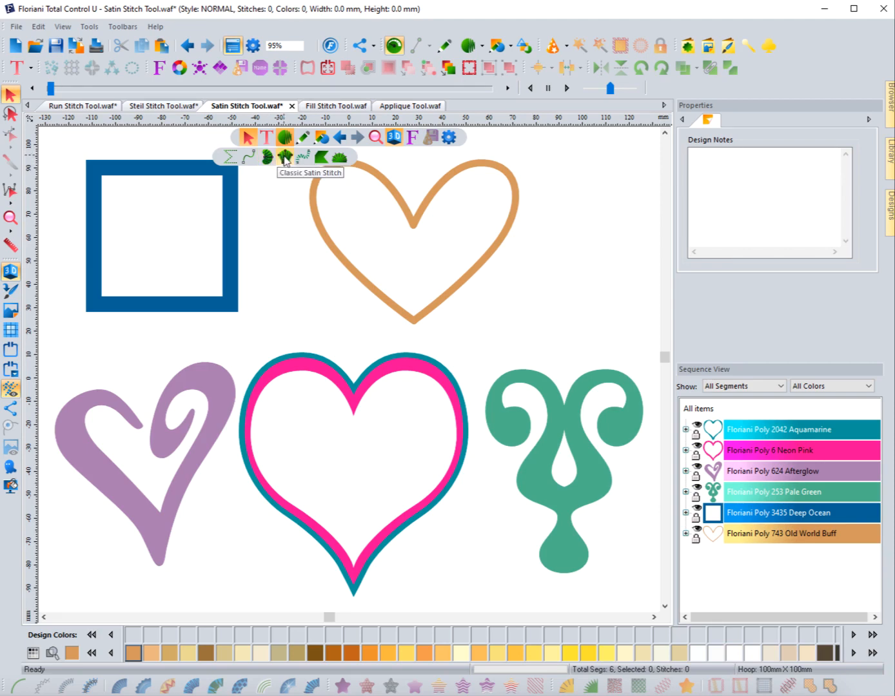
left_click(285, 157)
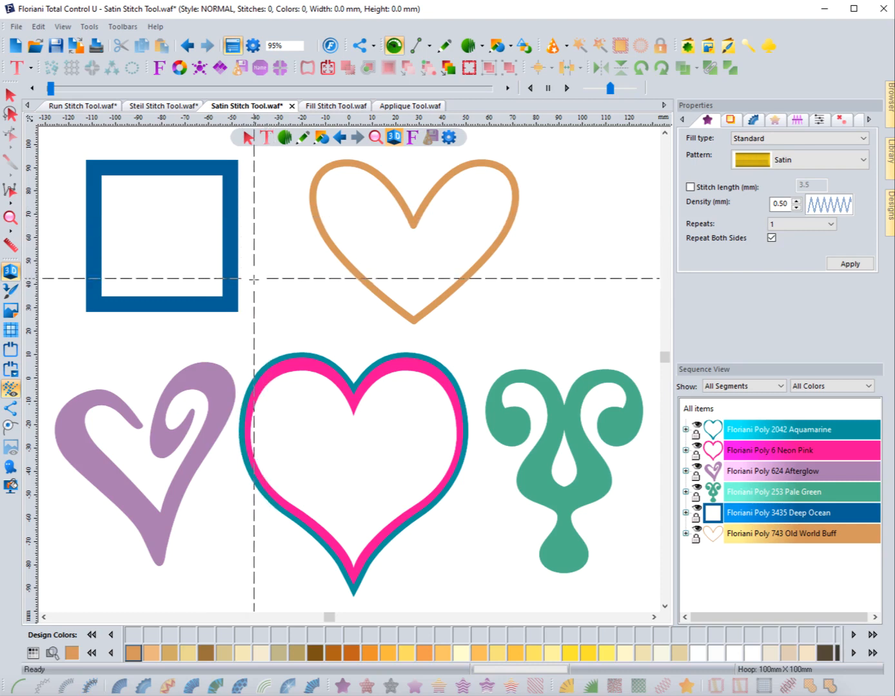
left_click(254, 280)
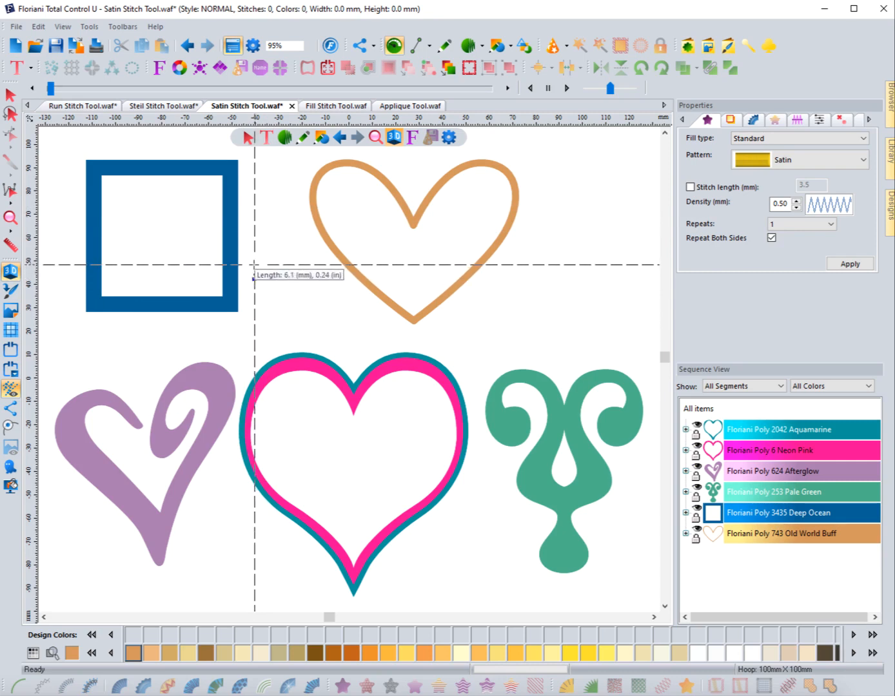
left_click(253, 264)
left_click(277, 280)
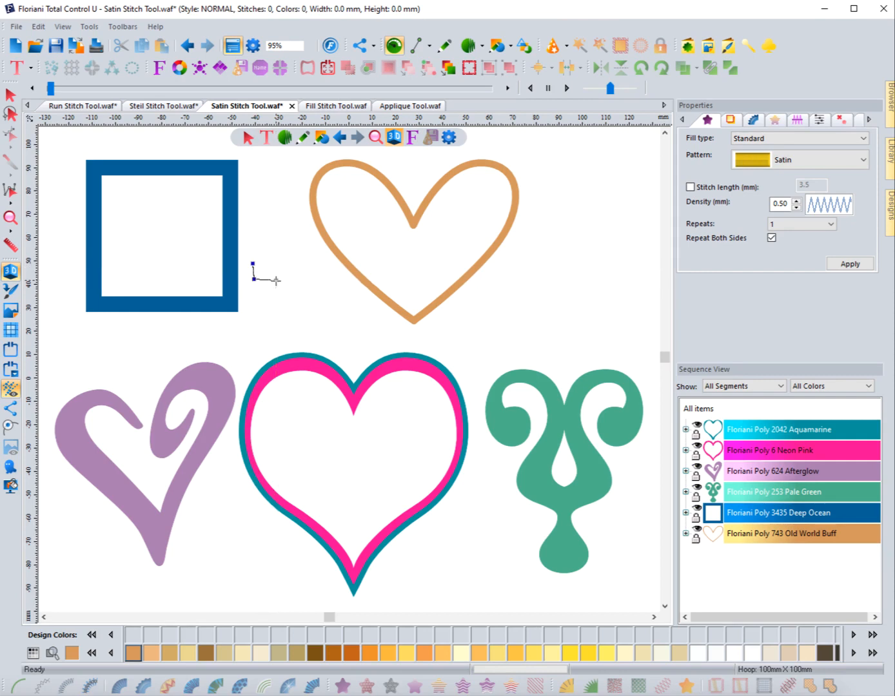
left_click(278, 266)
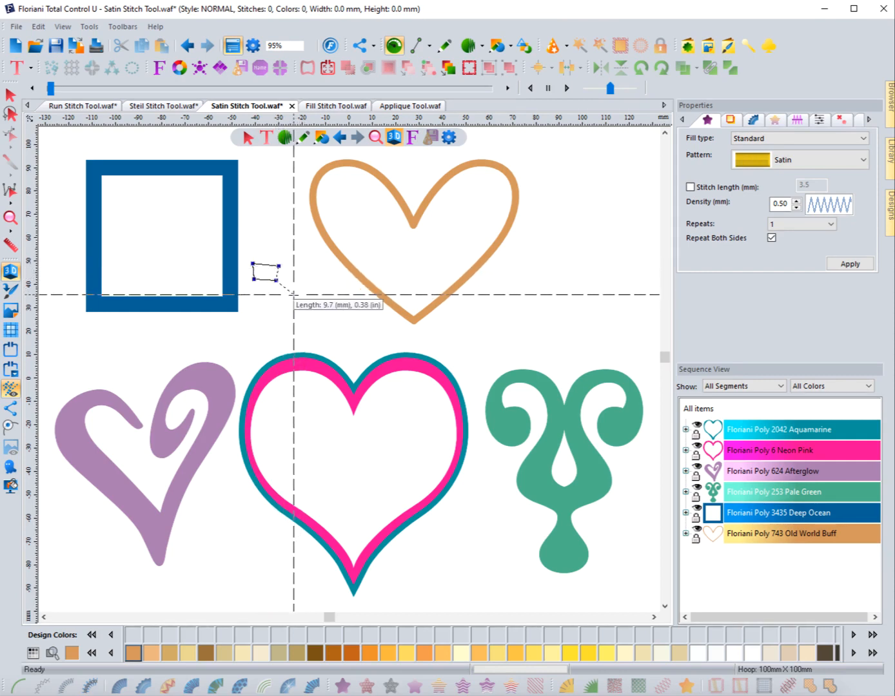
left_click(293, 296)
left_click(305, 285)
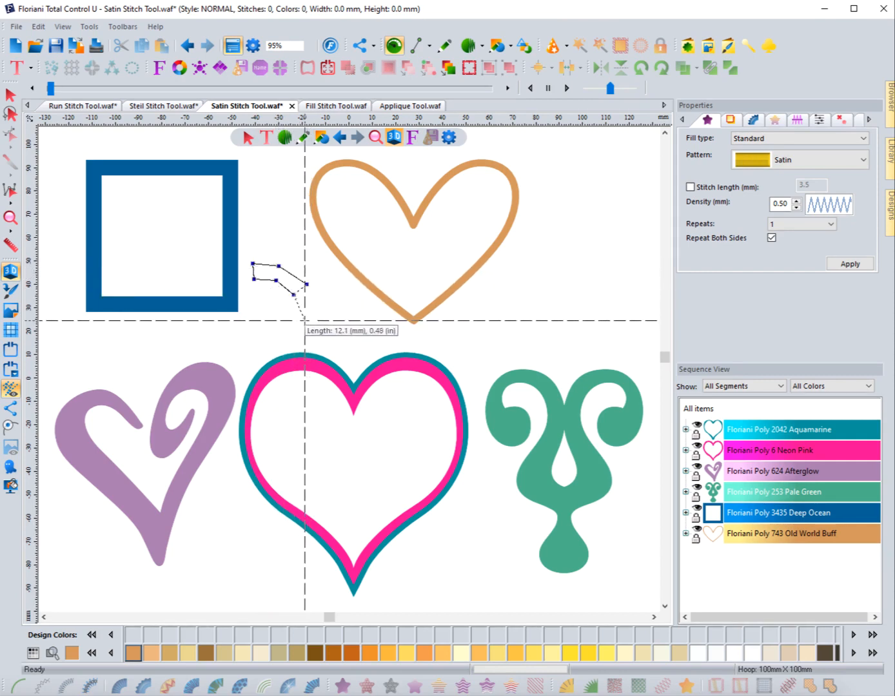
left_click(297, 318)
left_click(314, 318)
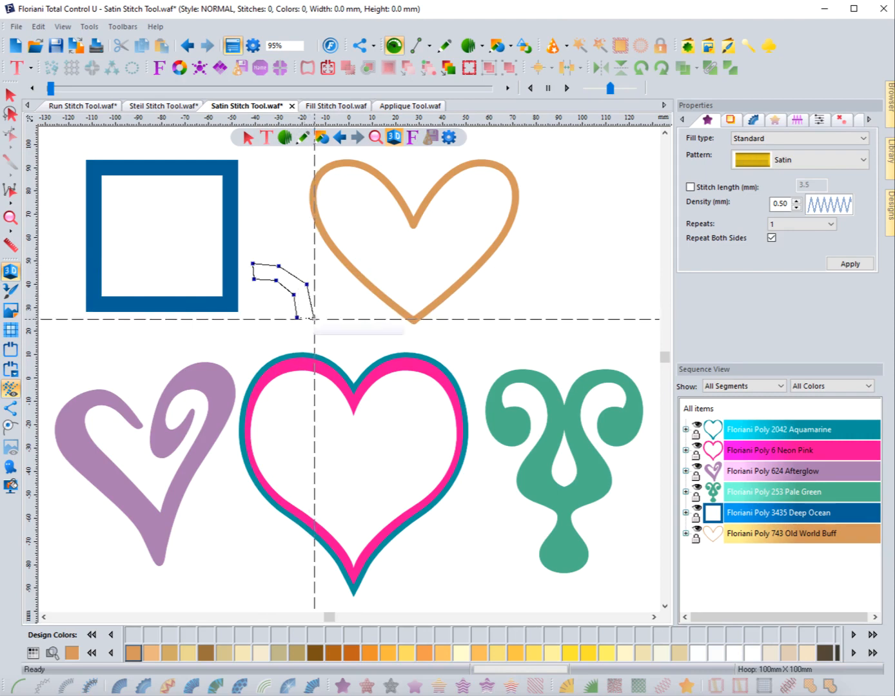
left_click(284, 338)
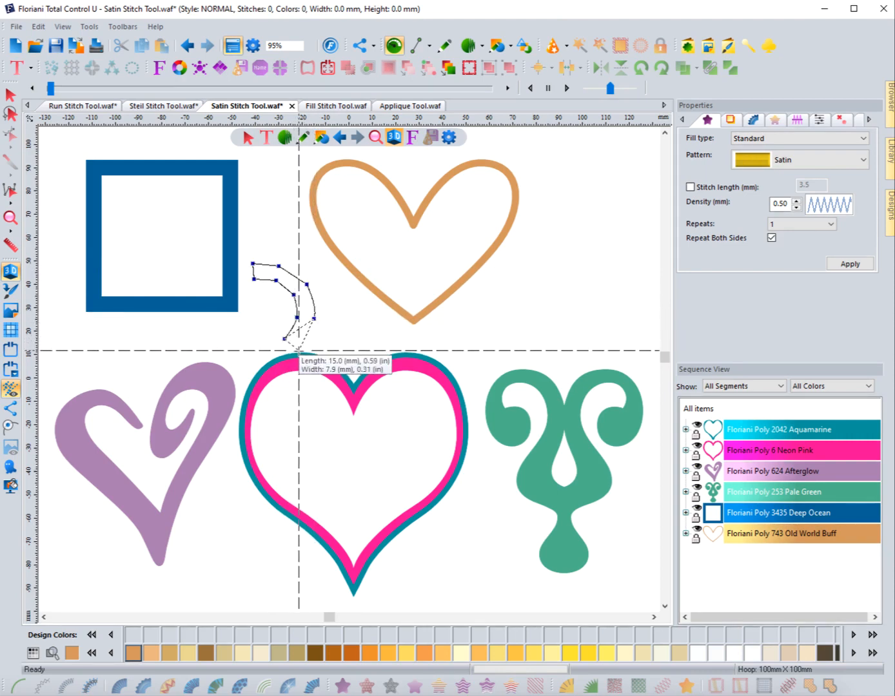
left_click(299, 353)
left_click(254, 349)
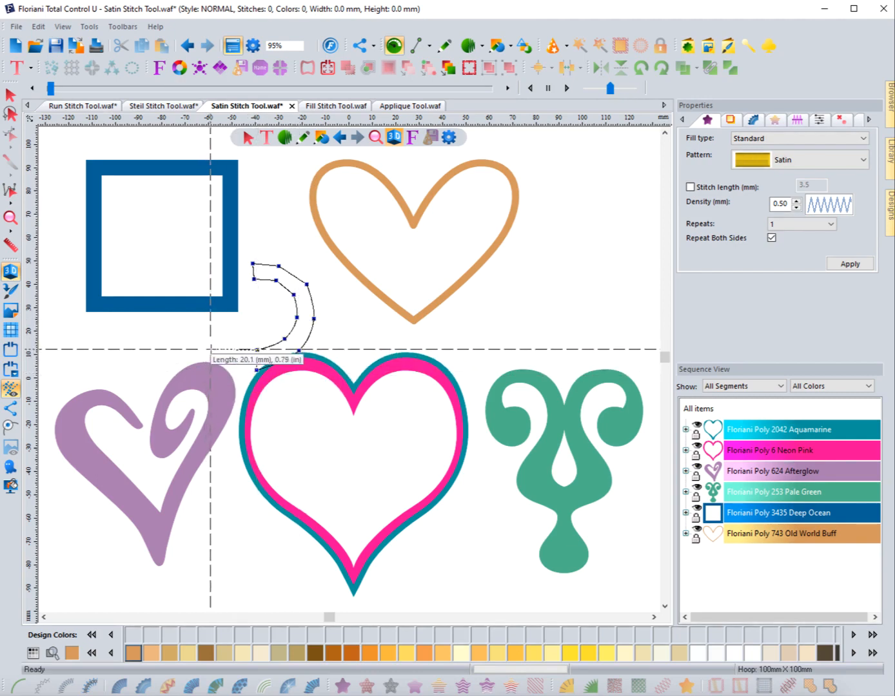
left_click(208, 366)
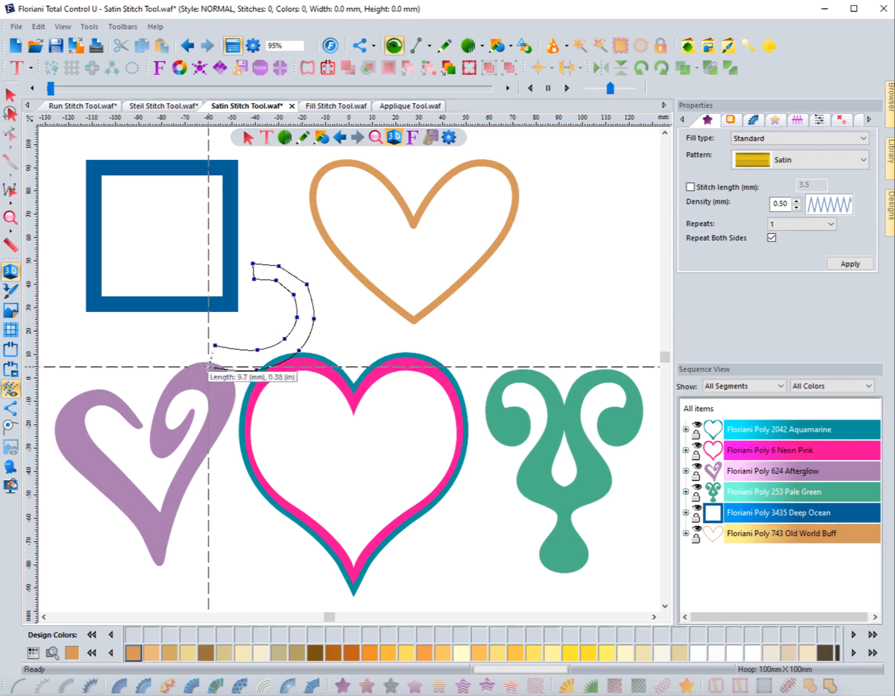
left_click(186, 335)
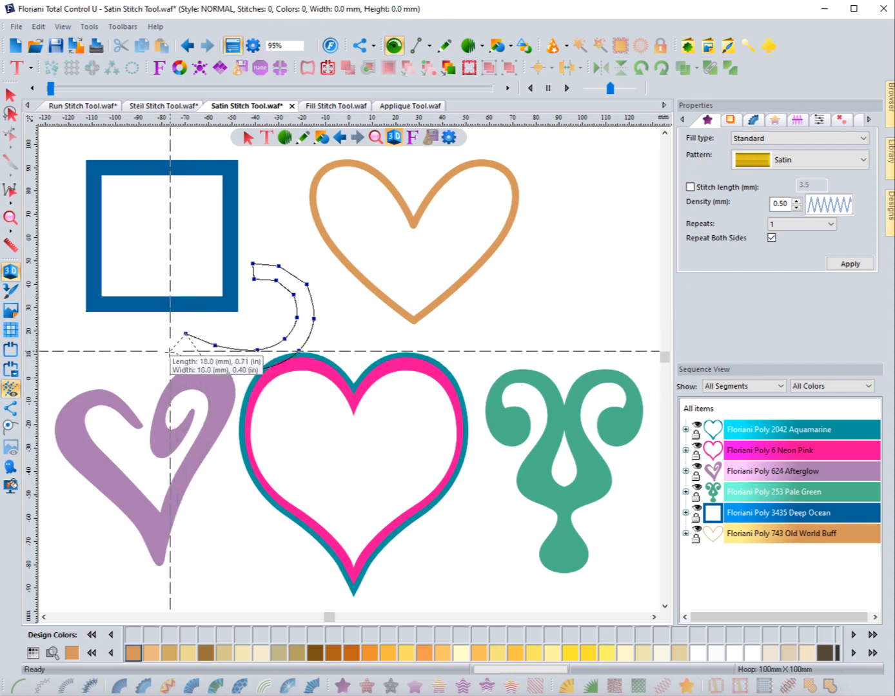
left_click(170, 354)
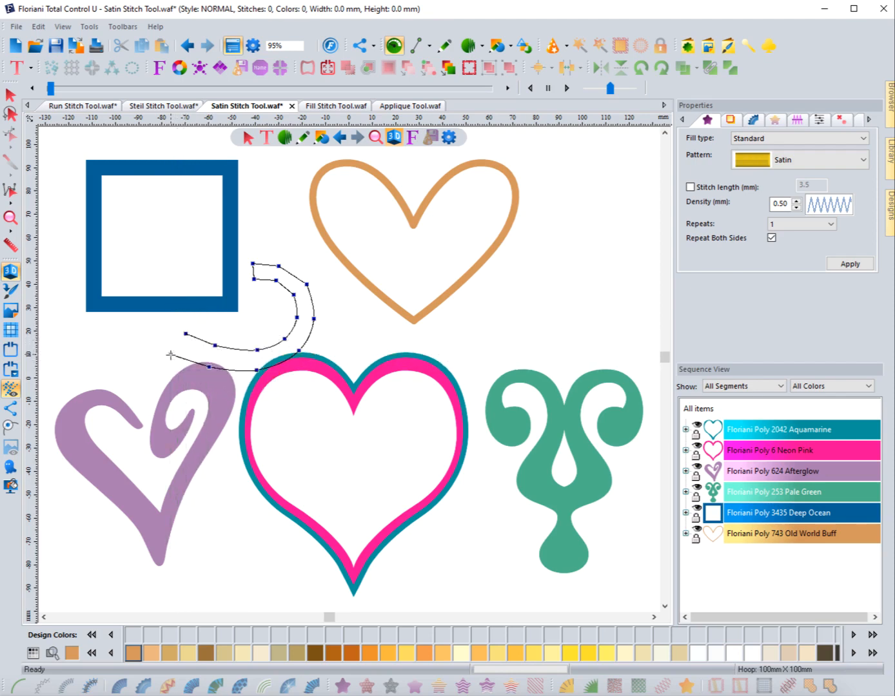
left_click(144, 292)
left_click(125, 306)
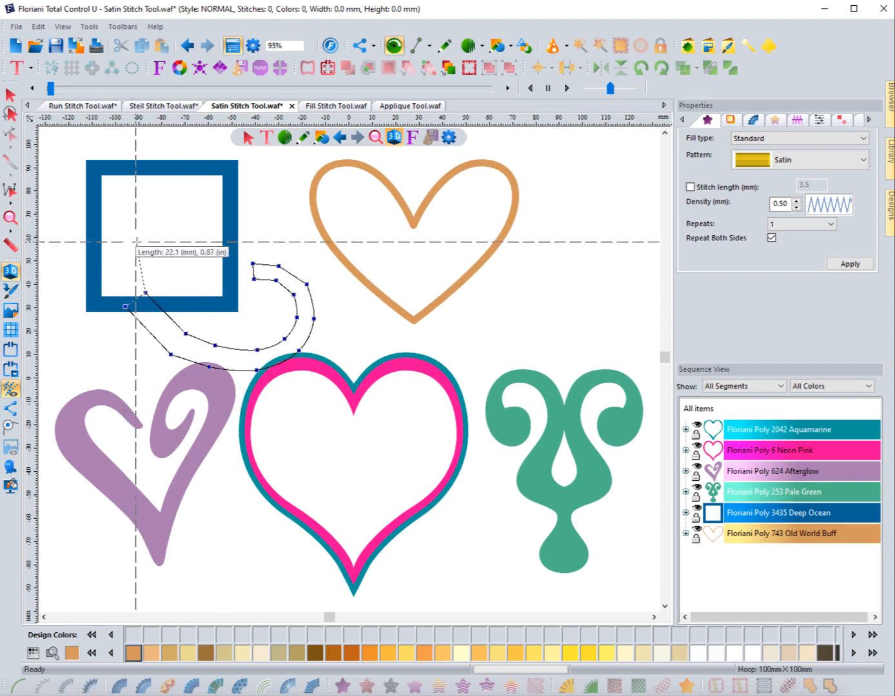
left_click(138, 242)
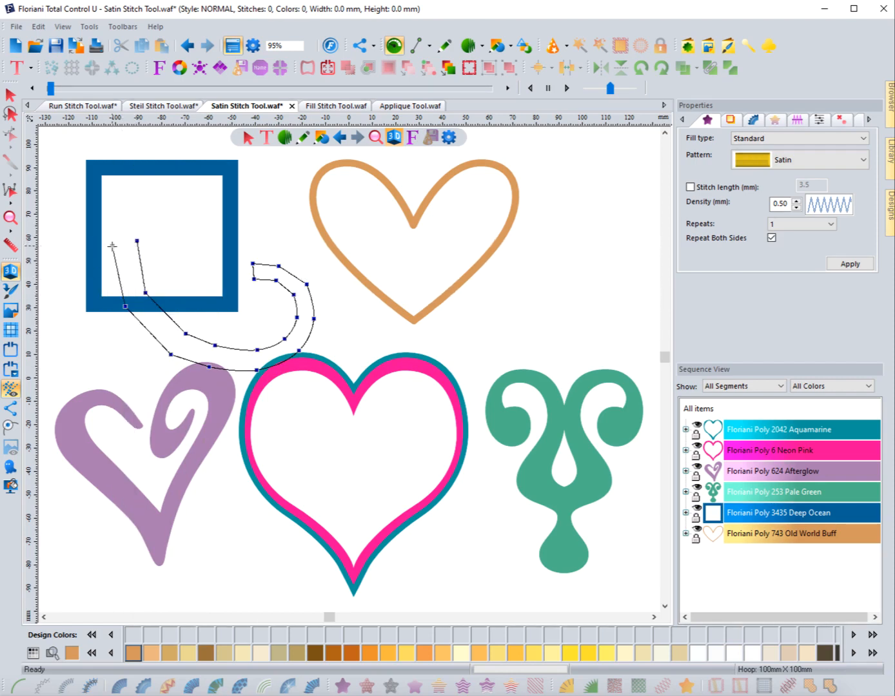
left_click(111, 246)
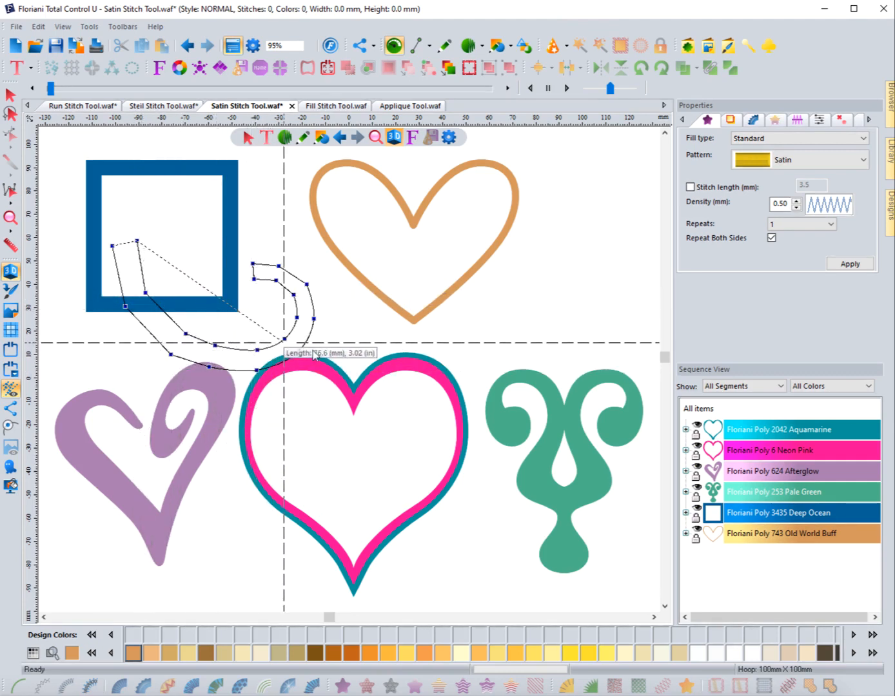
right_click(170, 235)
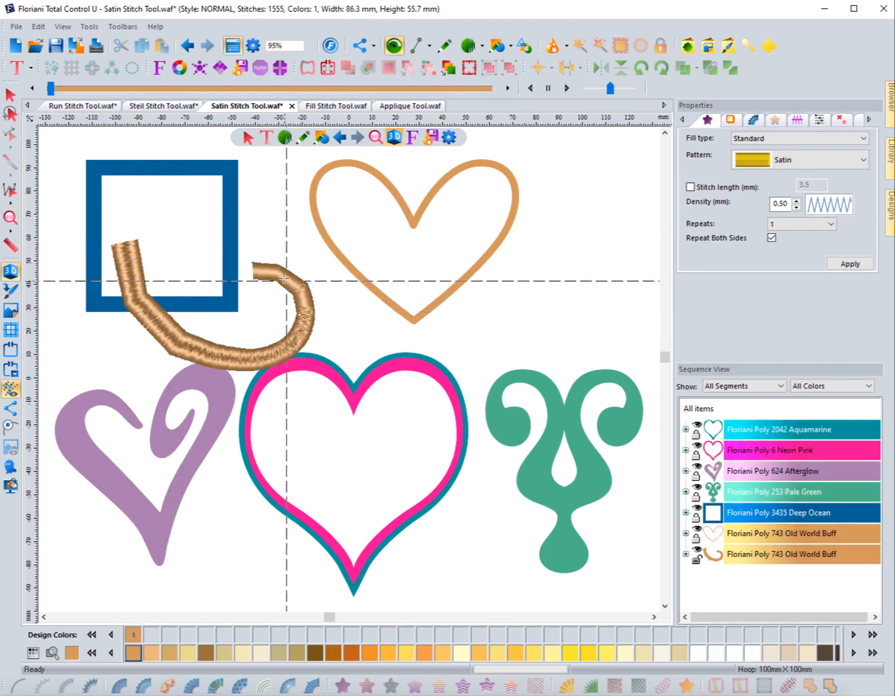
Scale the hook-shaped satin column down to about 48 × 31 mm and show its outline and inclination points for editing.
left_click(10, 95)
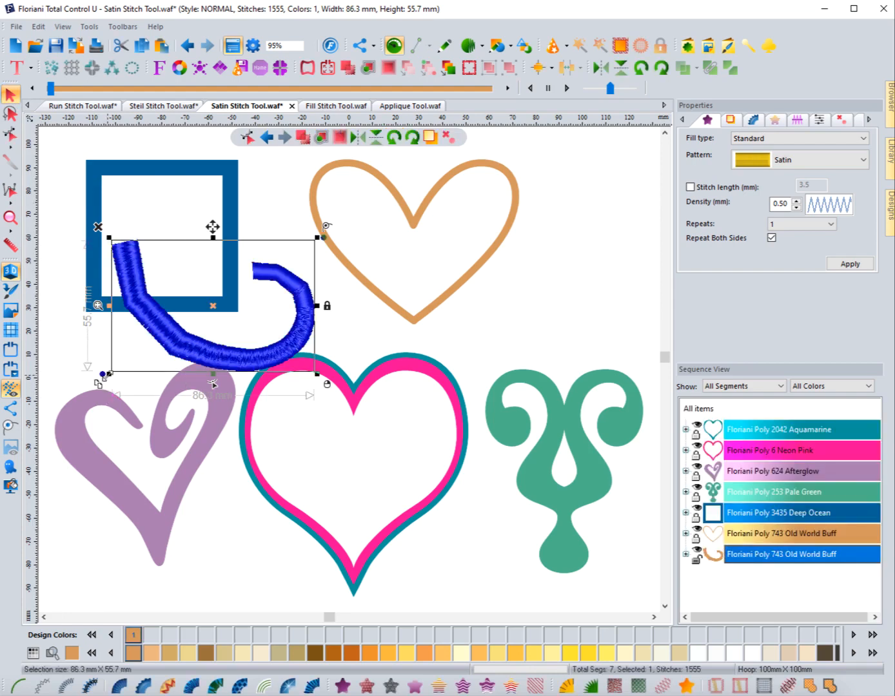
left_click_drag(109, 376, 192, 303)
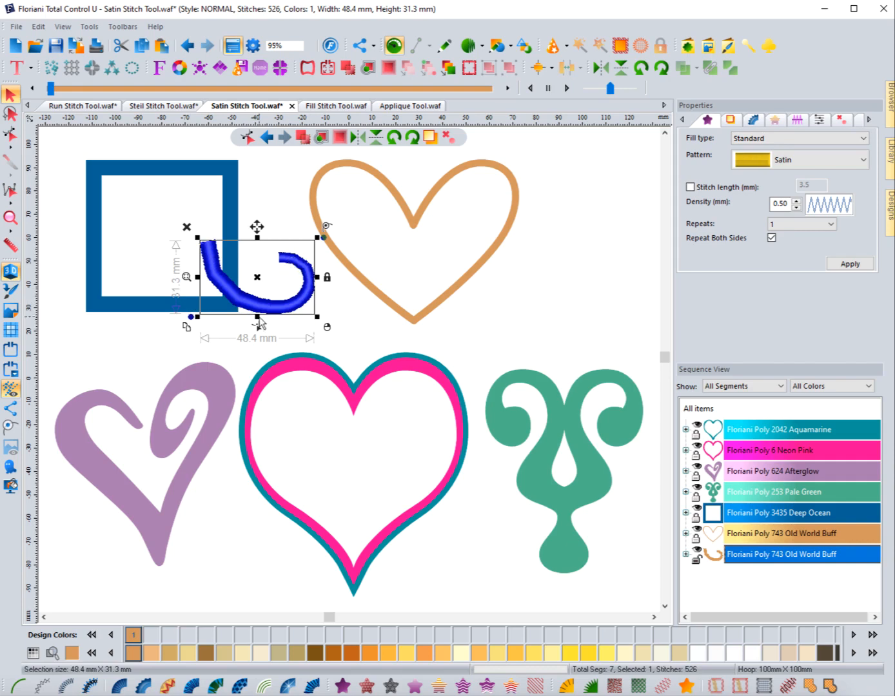
left_click(258, 328)
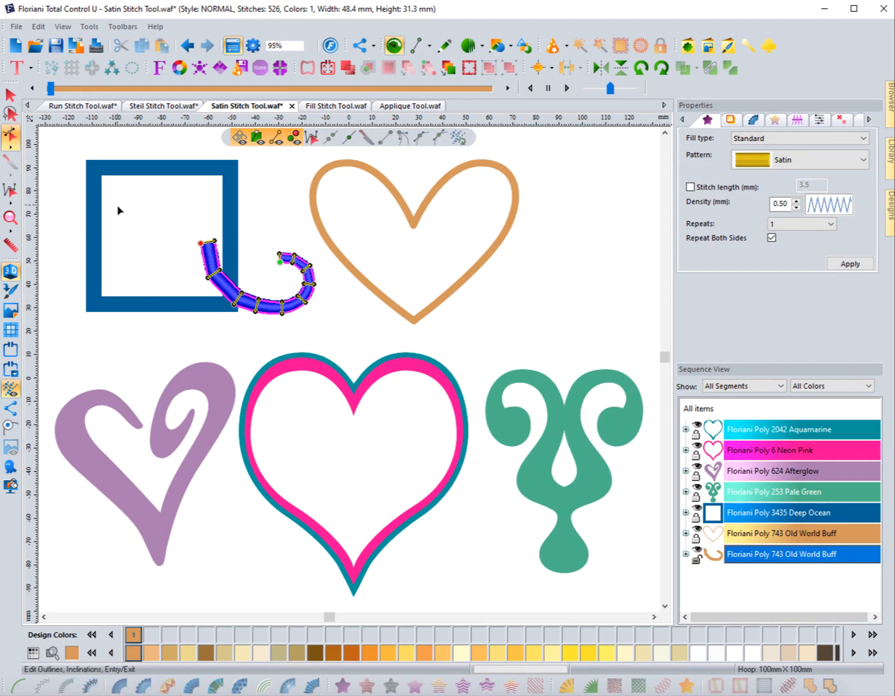
Leave shape editing and delete the hook-shaped satin column from the design.
left_click(10, 95)
left_click(205, 277)
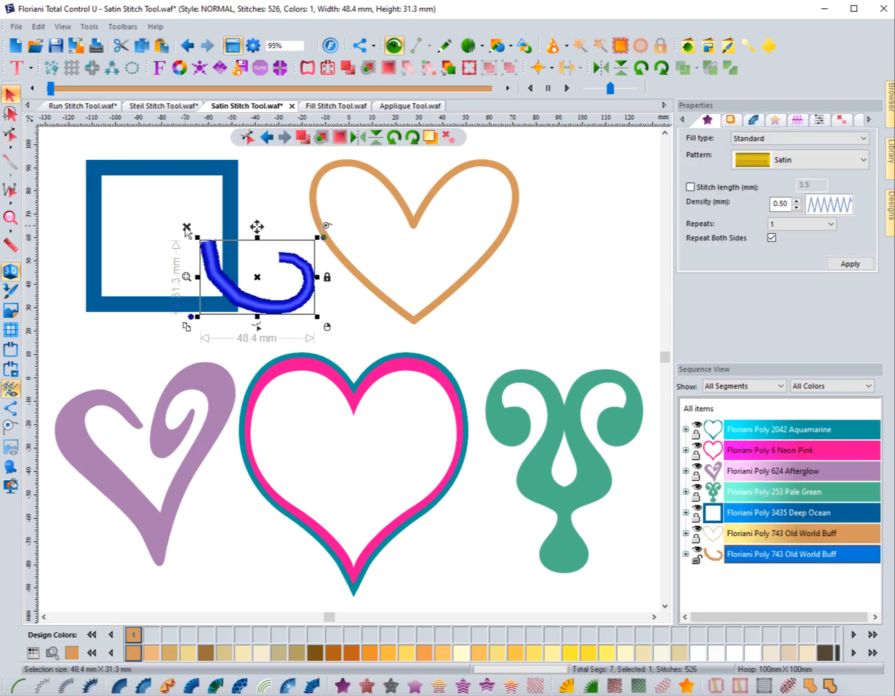
left_click(187, 227)
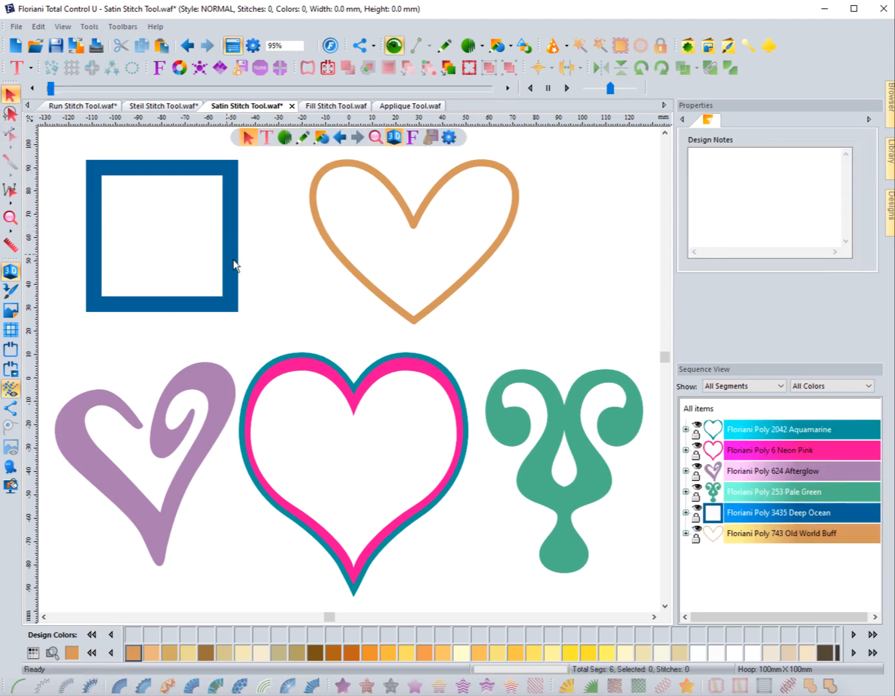
Unlock all the artwork segments in the sequence, from the aquamarine heart to the Old World Buff heart.
left_click(698, 444)
left_click(696, 473)
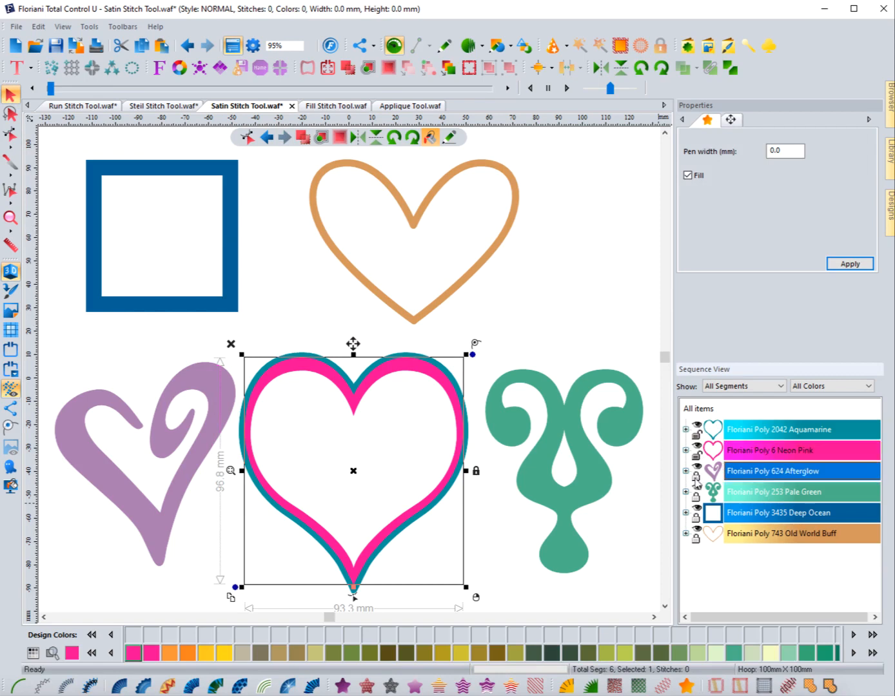
left_click(697, 495)
left_click(696, 519)
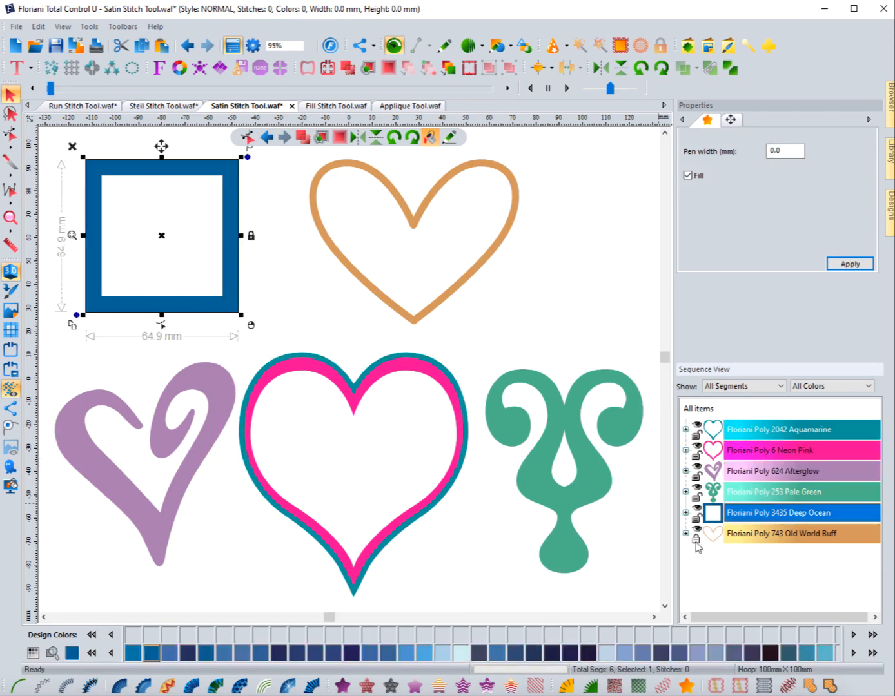
left_click(698, 540)
Switch the ruler units to inches and scale all six artwork shapes together down to about 4.73 × 3.52 in.
scroll(421, 450, "down", 3)
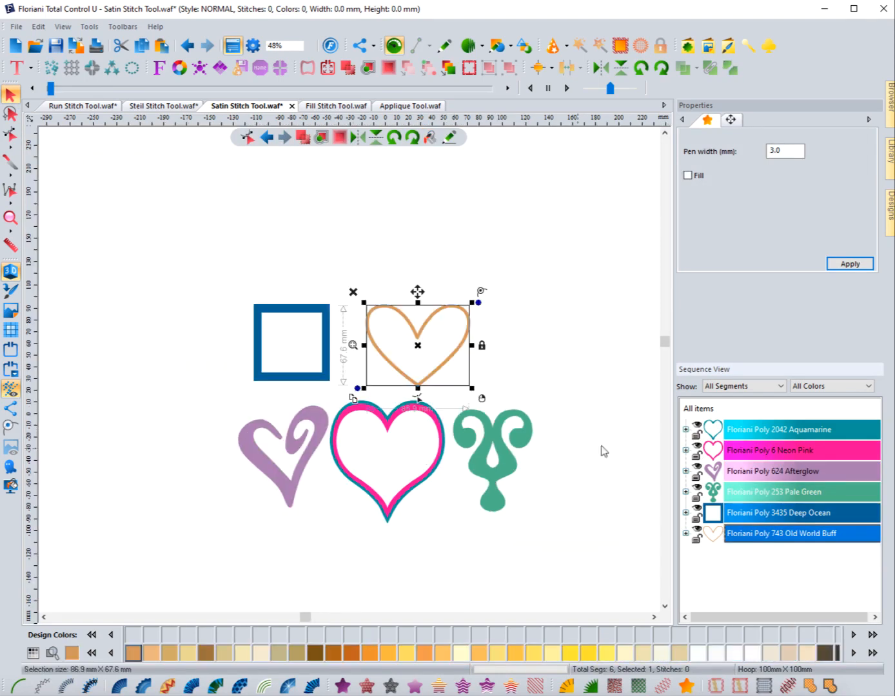
left_click(703, 409)
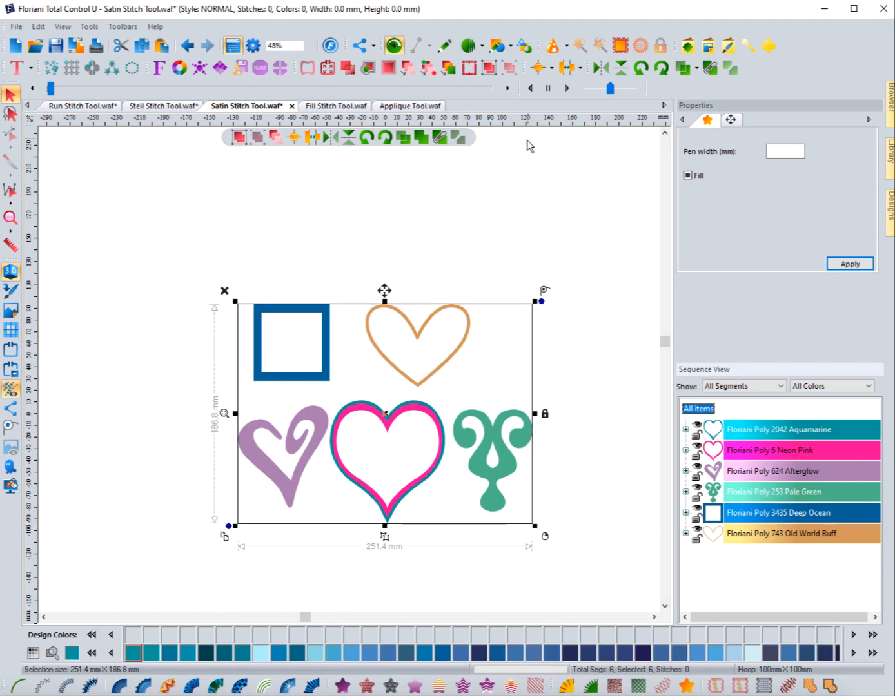
right_click(560, 116)
left_click(601, 143)
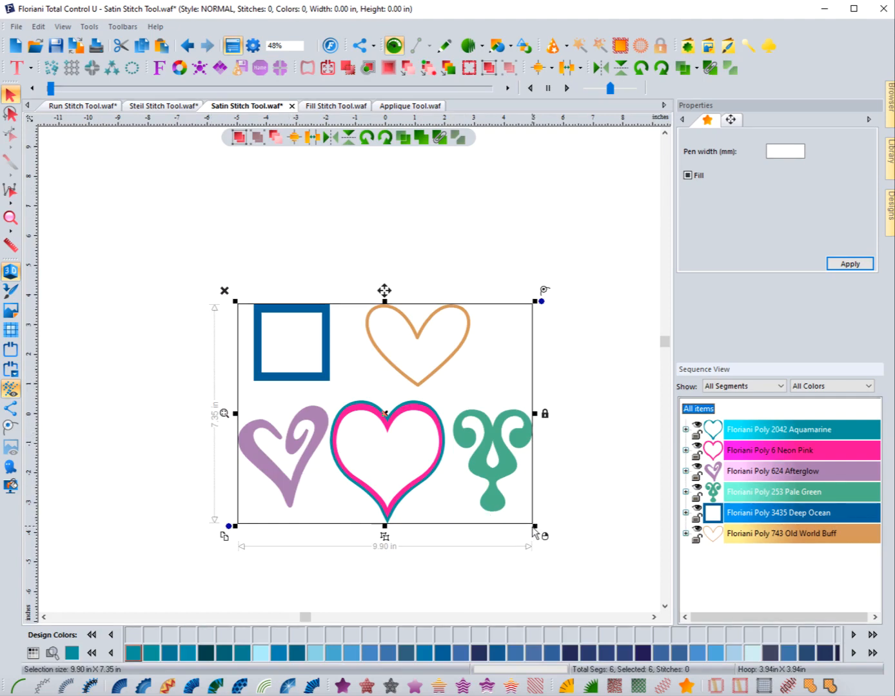
left_click_drag(534, 526, 382, 411)
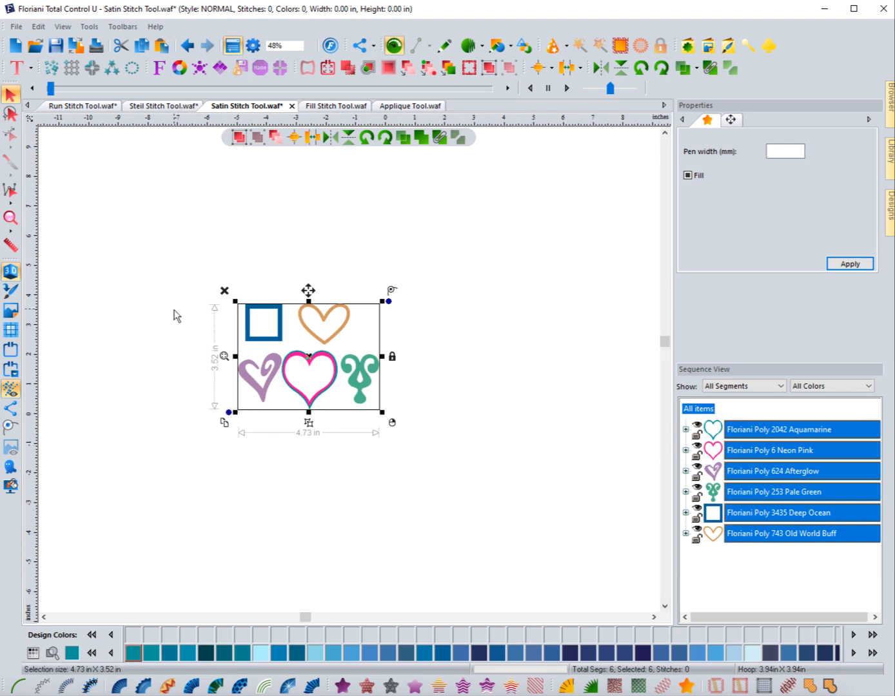
left_click(10, 218)
left_click_drag(211, 287, 319, 370)
left_click(10, 95)
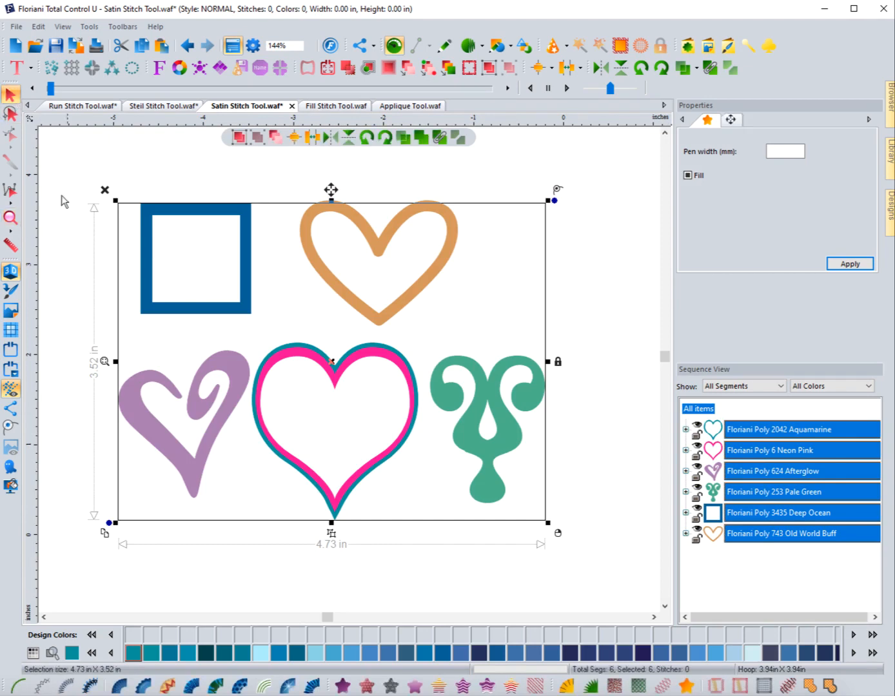
left_click(75, 206)
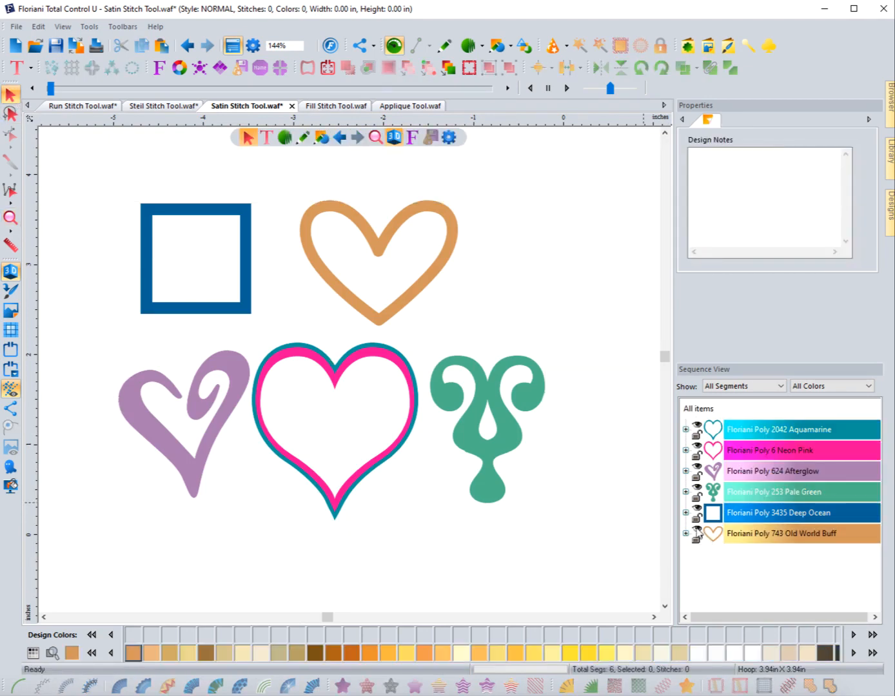
Lock all six artwork segments in the sequence so they cannot be selected on the canvas.
left_click(696, 529)
left_click(697, 529)
left_click(696, 539)
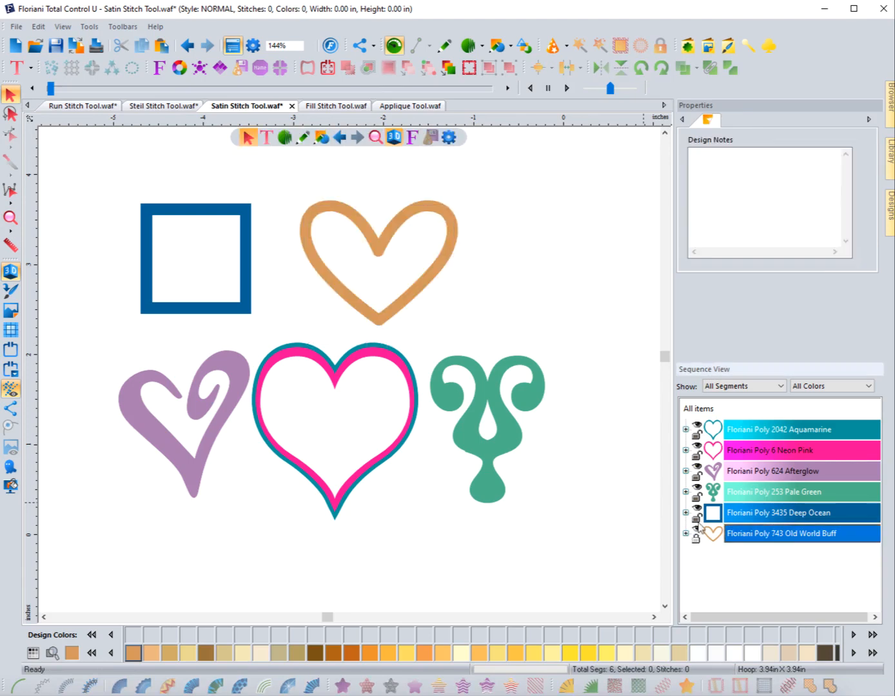
left_click(696, 518)
left_click(696, 497)
left_click(697, 477)
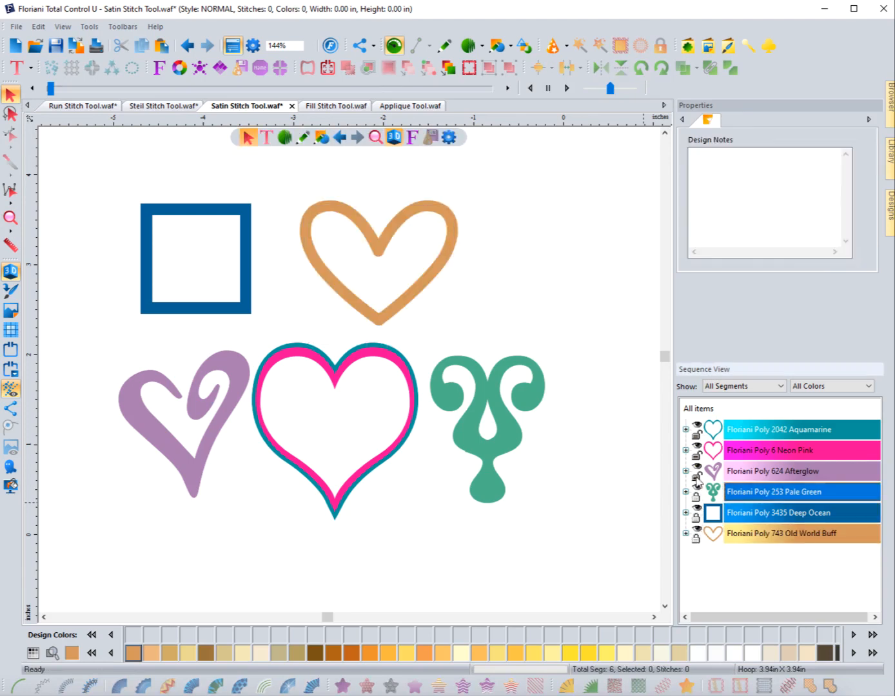
left_click(697, 456)
left_click(696, 435)
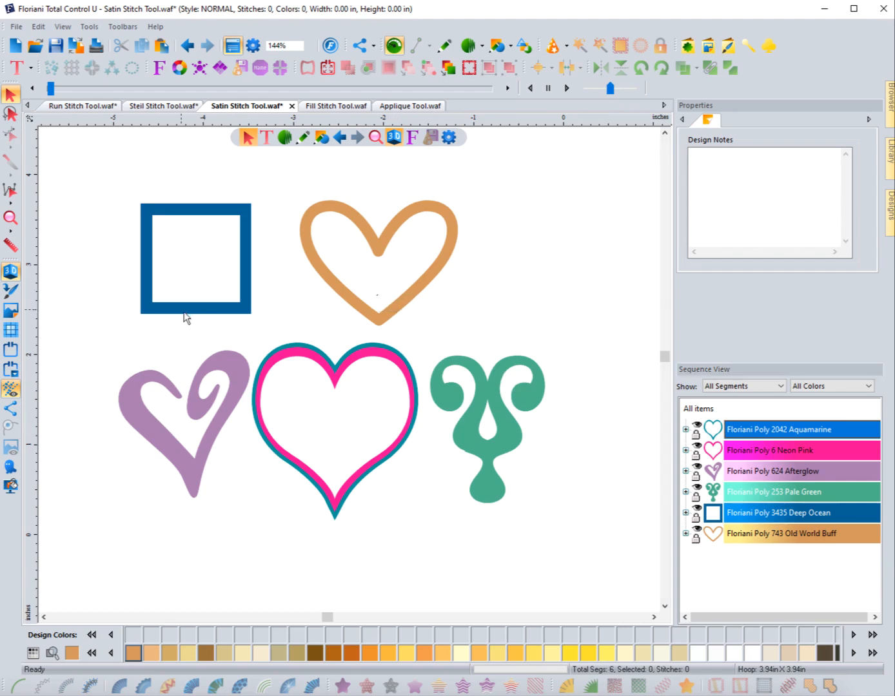
Start a Classic Satin Stitch column on the blue square frame, placing inner and outer point pairs at its upper-left and upper-right corners.
left_click(10, 218)
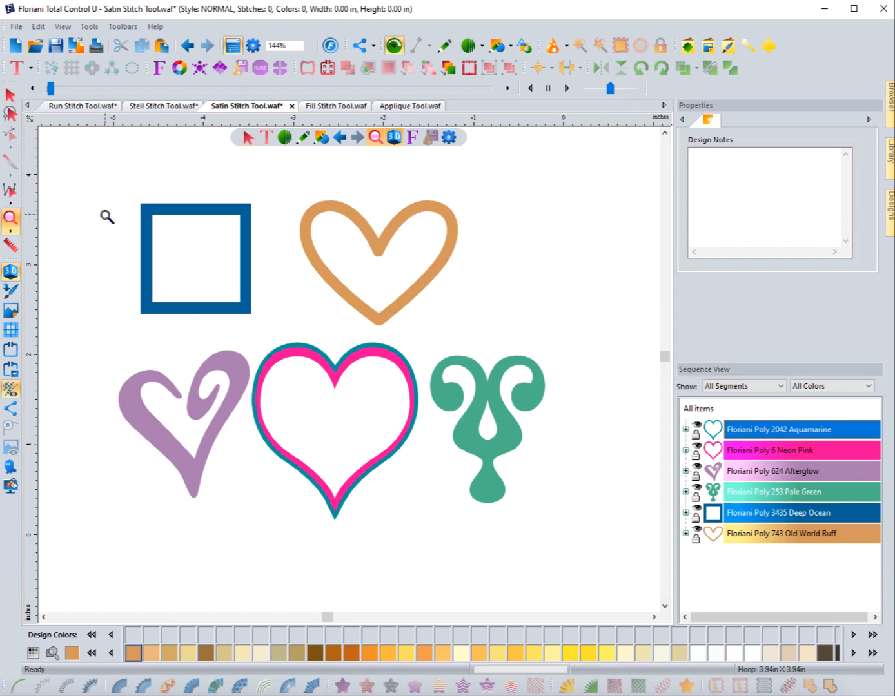
left_click_drag(114, 196, 274, 332)
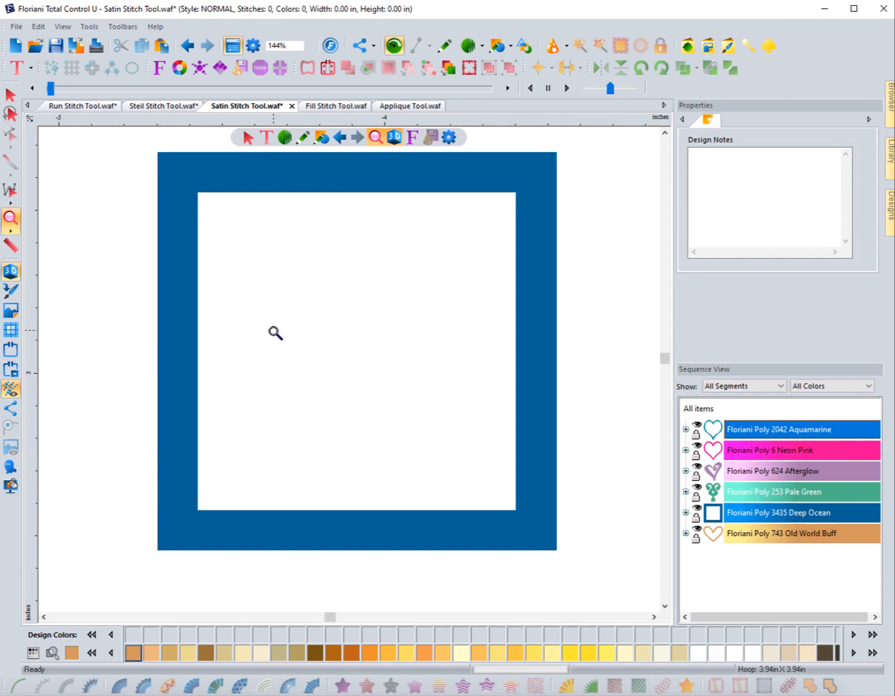
left_click(285, 136)
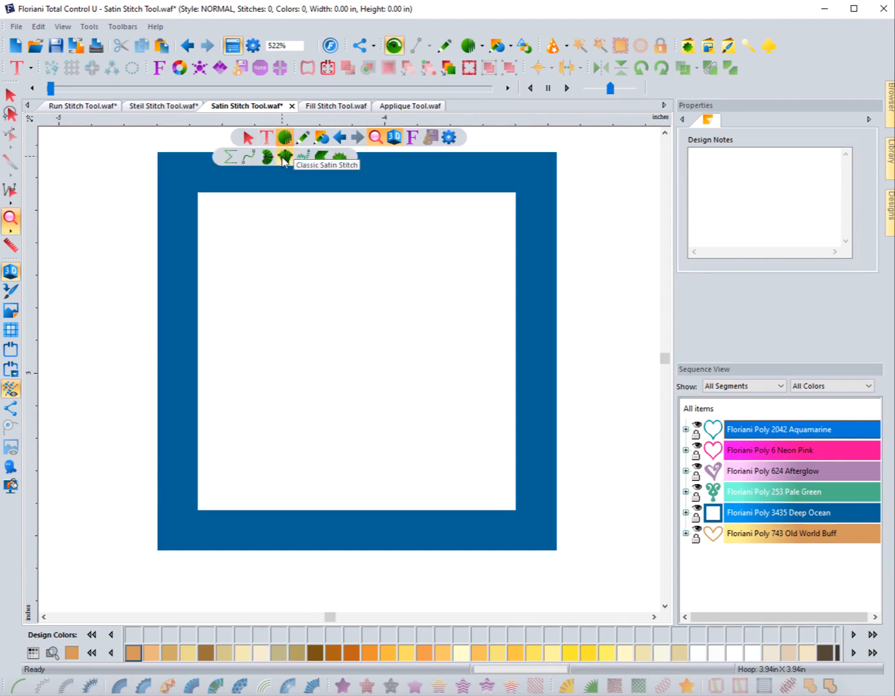
left_click(285, 161)
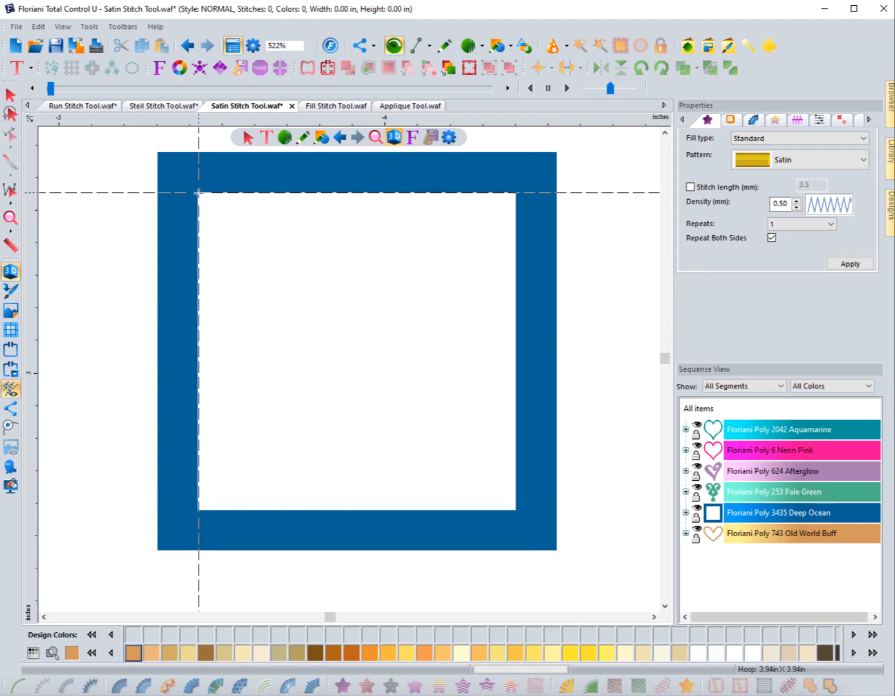
left_click(198, 192)
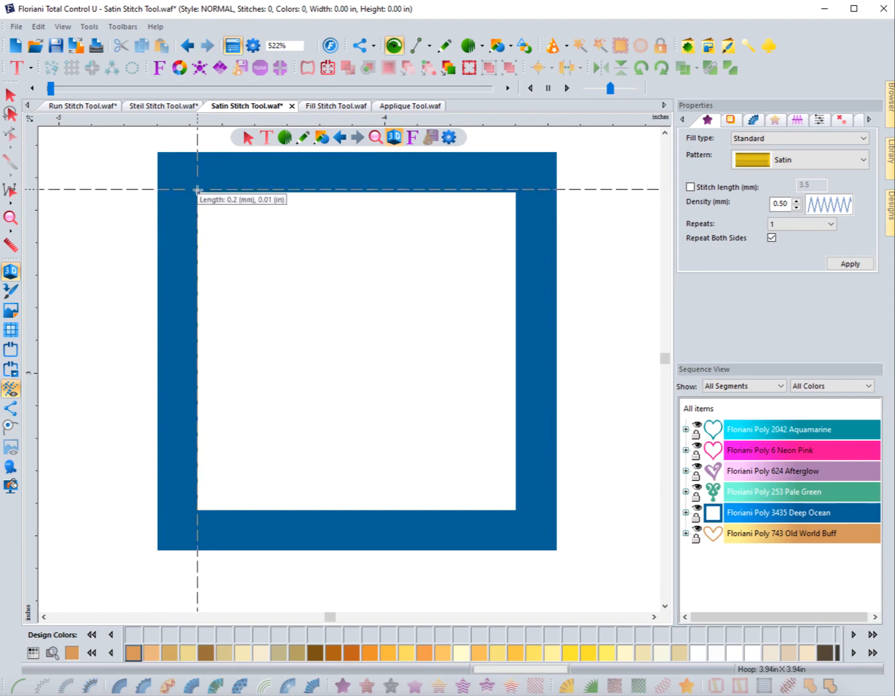
left_click(158, 152)
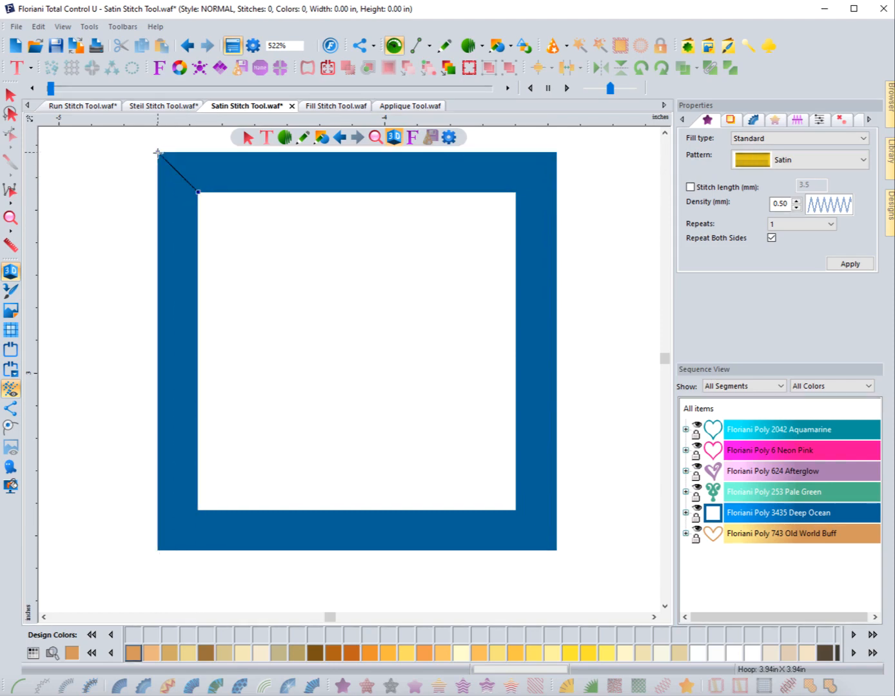
left_click(515, 192)
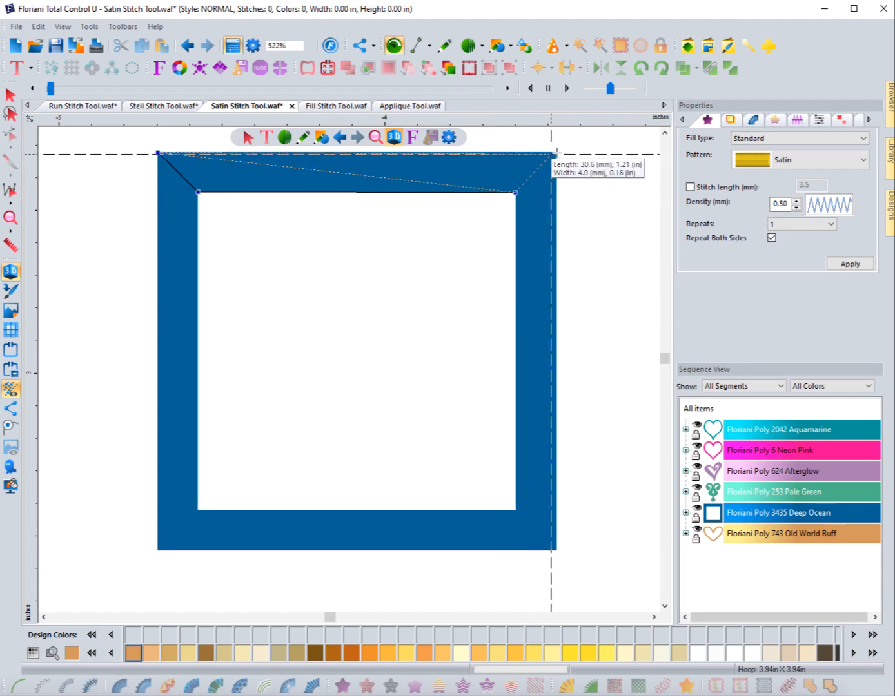
left_click(557, 153)
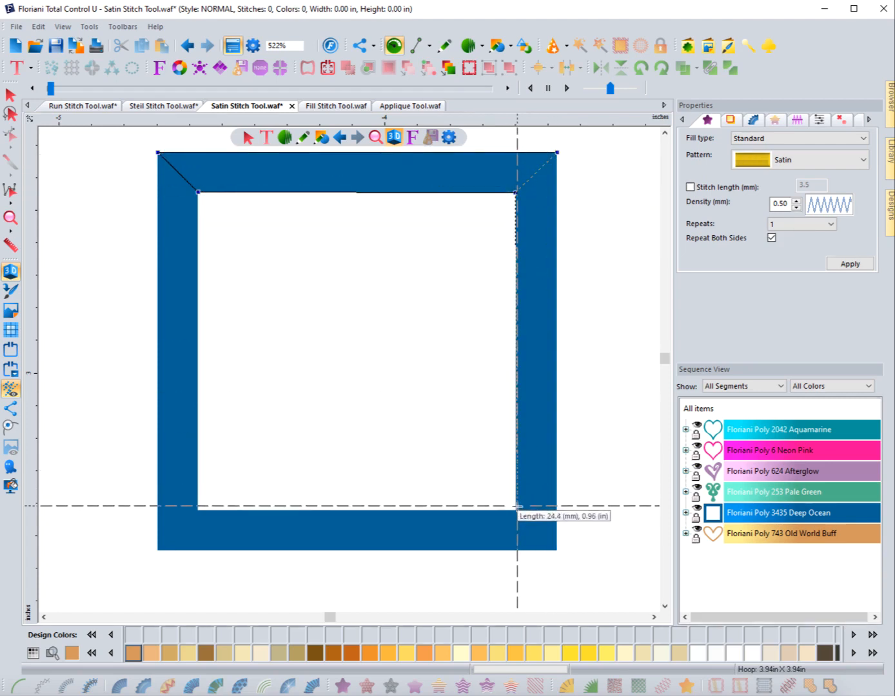
Complete the satin column with inner and outer point pairs at the lower-right and lower-left corners, ending back at the upper-left corner.
left_click(516, 510)
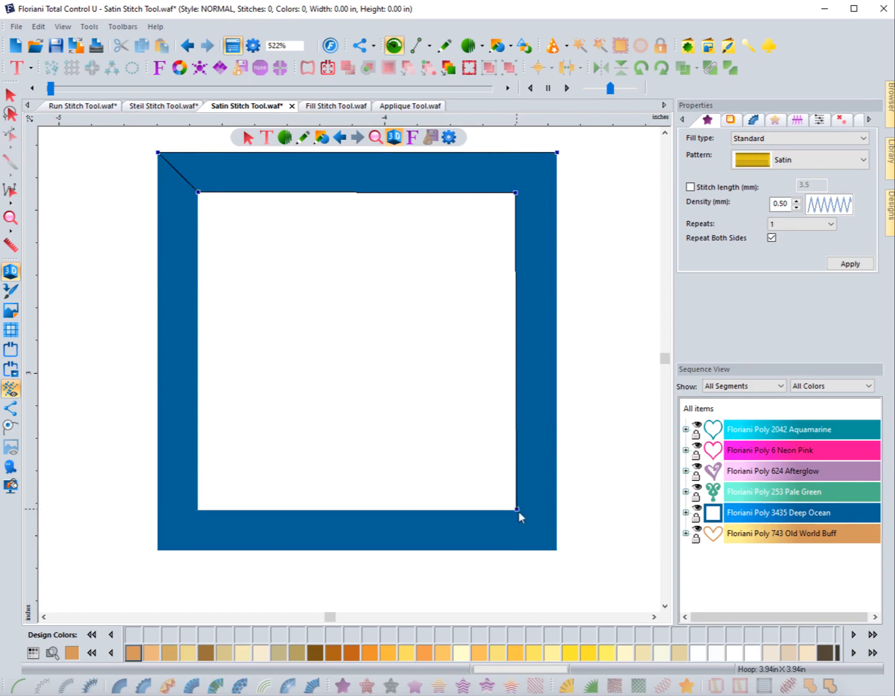
left_click(558, 551)
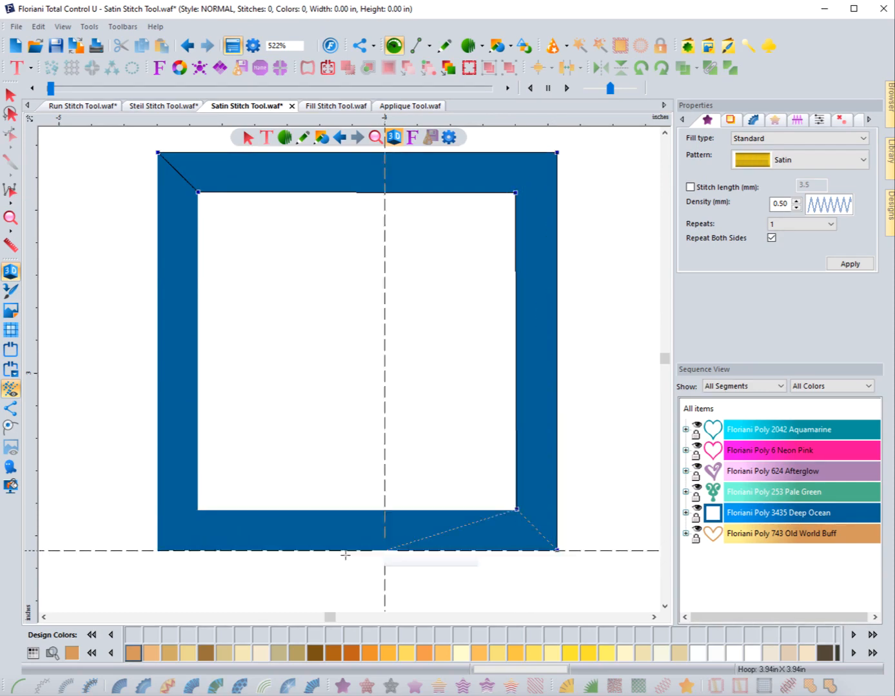
left_click(199, 510)
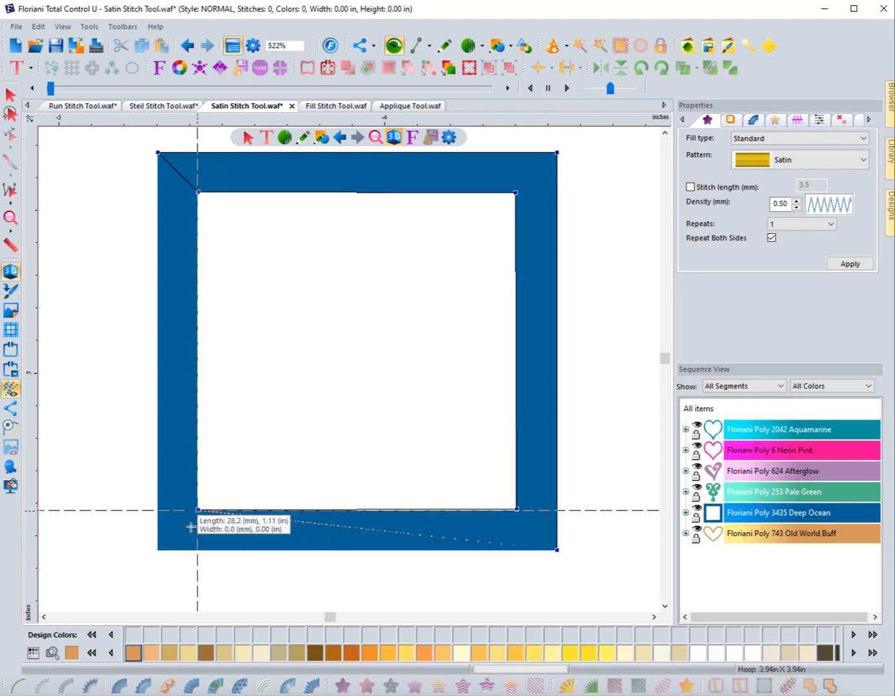
left_click(158, 550)
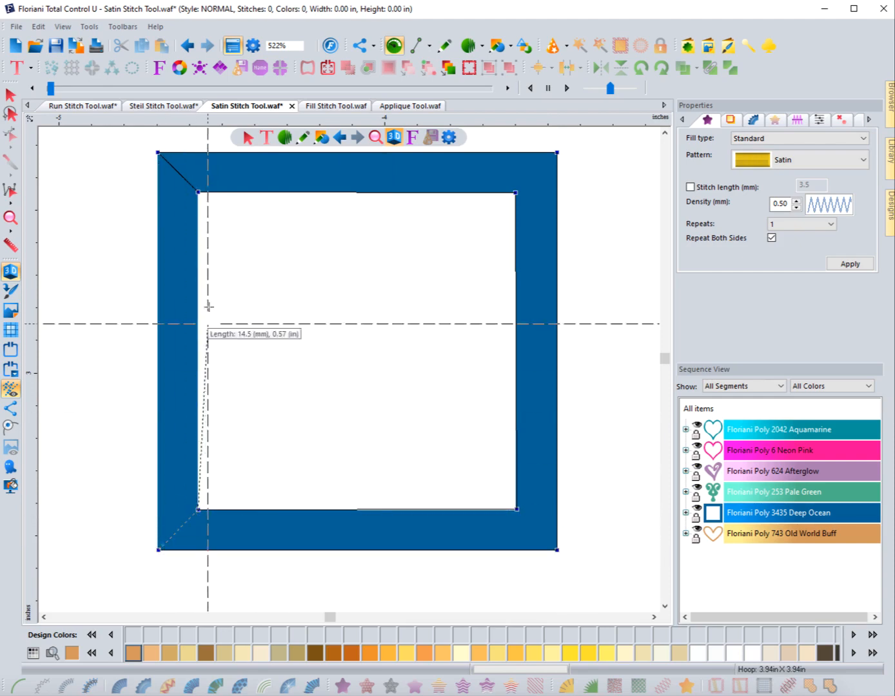
left_click(197, 193)
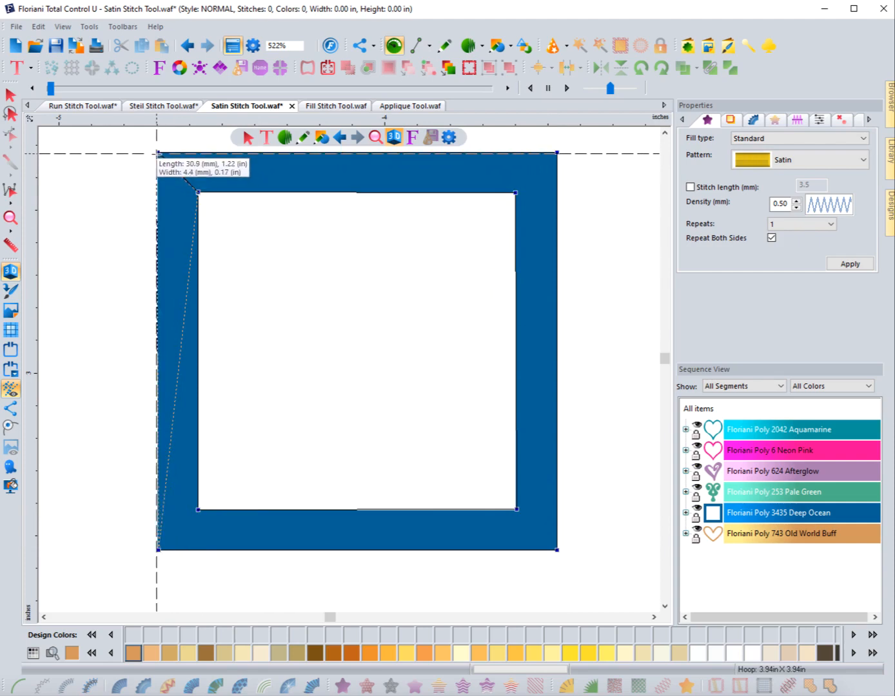
left_click(158, 153)
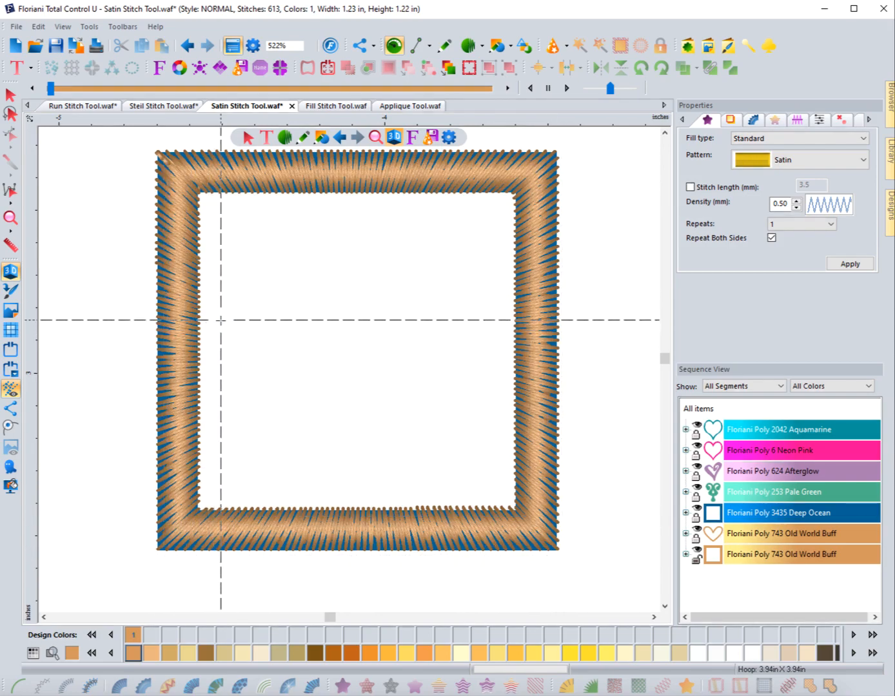
Examine the stitched square's outlines and corner inclination lines in shape editing mode.
left_click(11, 96)
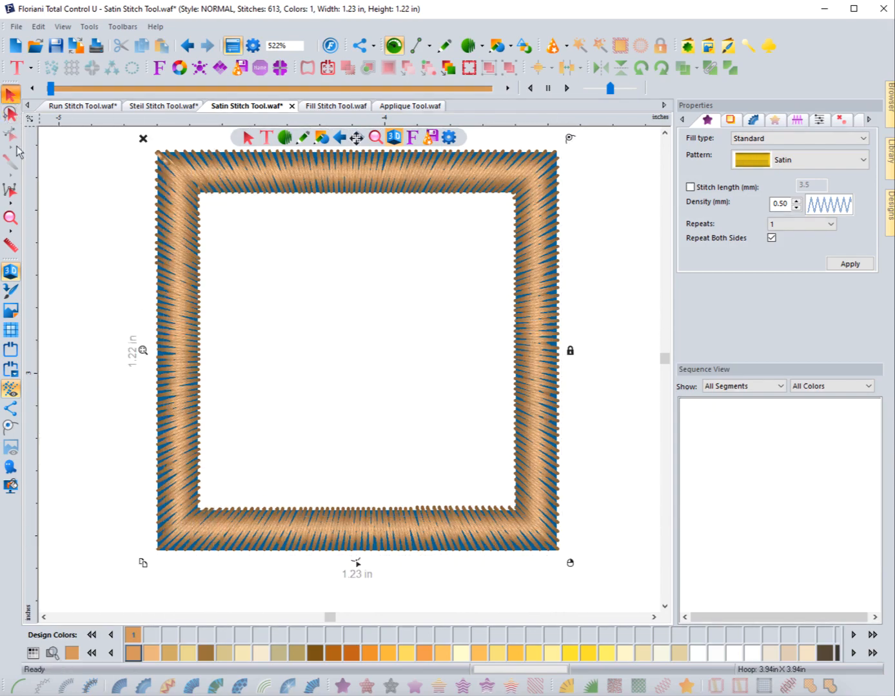
left_click(10, 133)
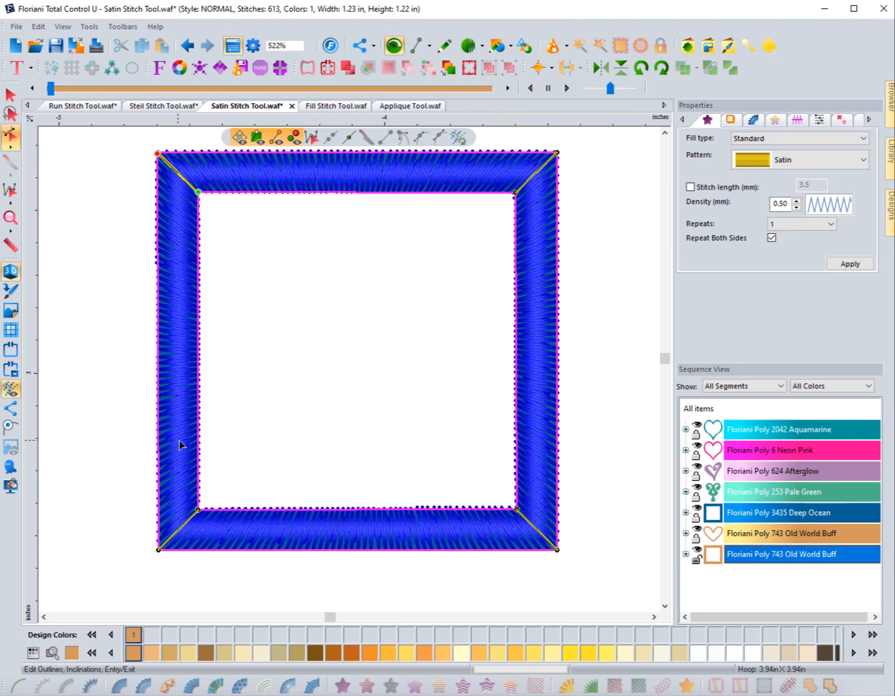
left_click(80, 242)
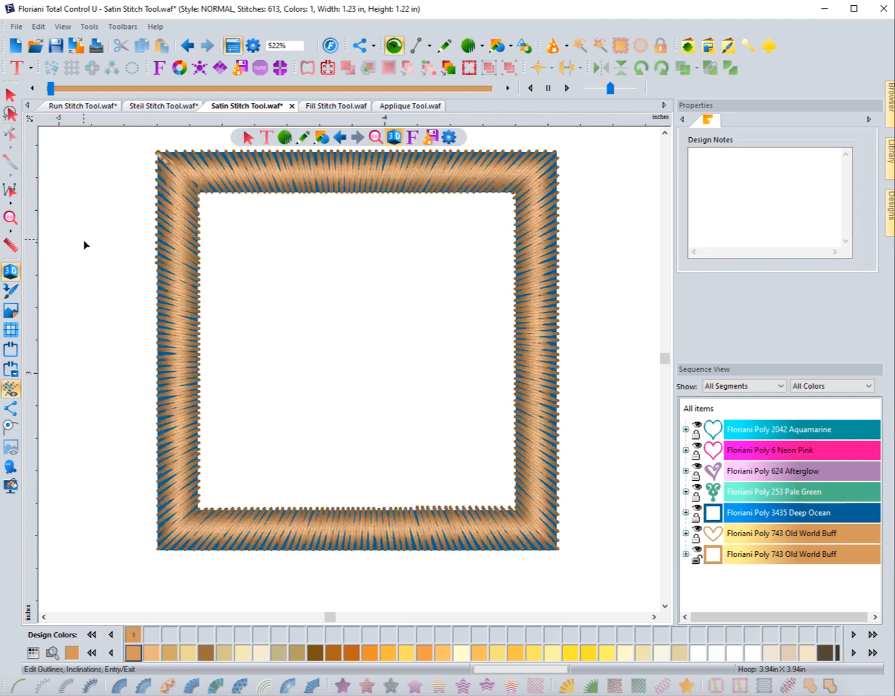
Select the stitched satin square and delete it, keeping the blue artwork frame.
scroll(269, 358, "down", 2)
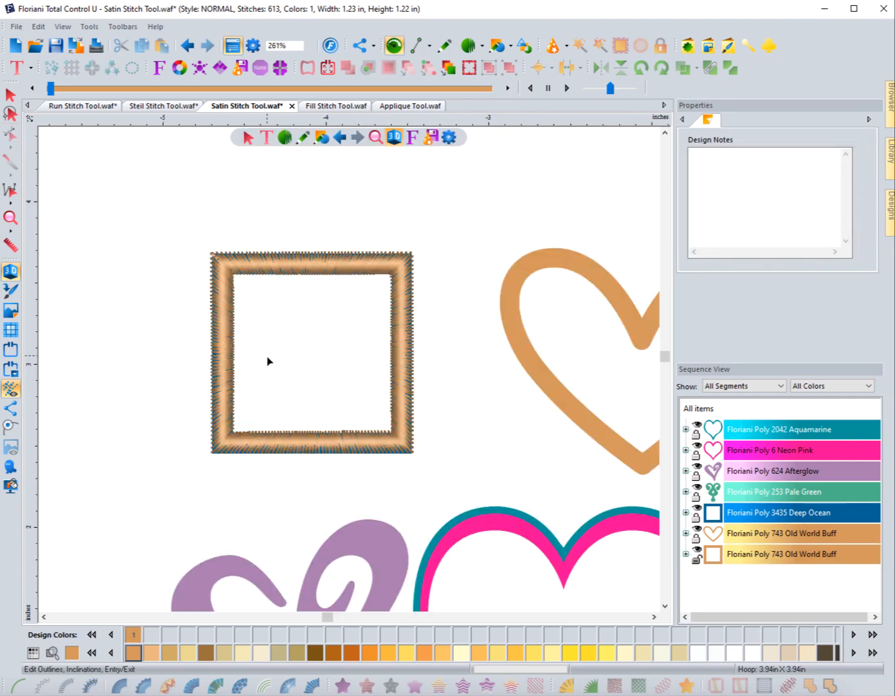
key("Escape")
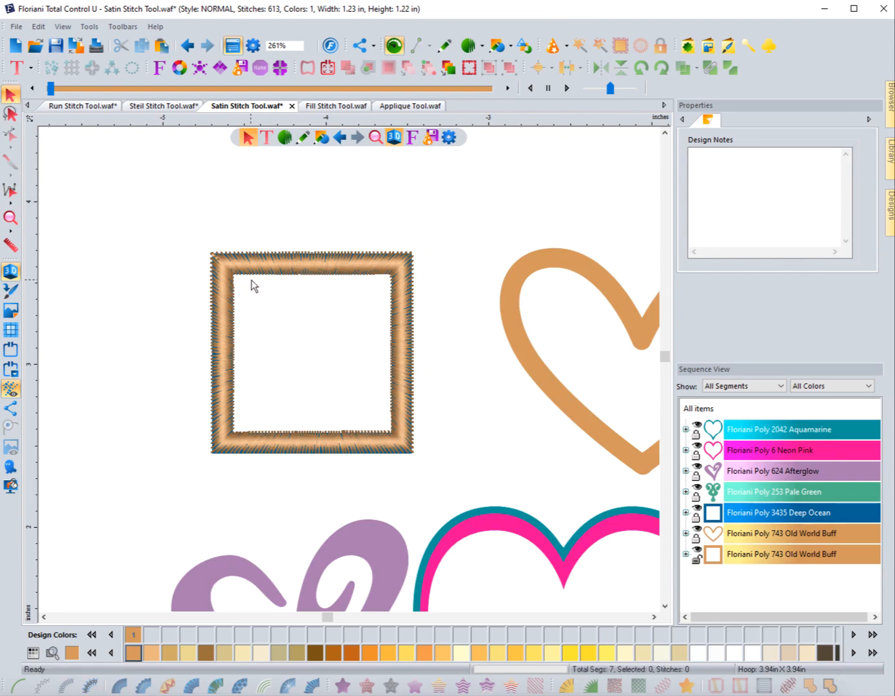
left_click(256, 284)
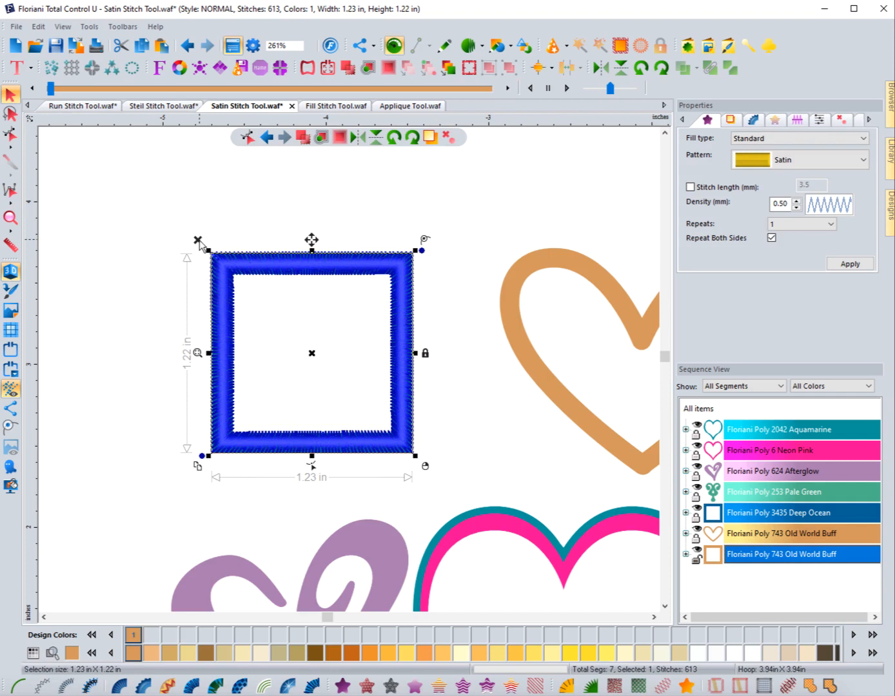
left_click(198, 240)
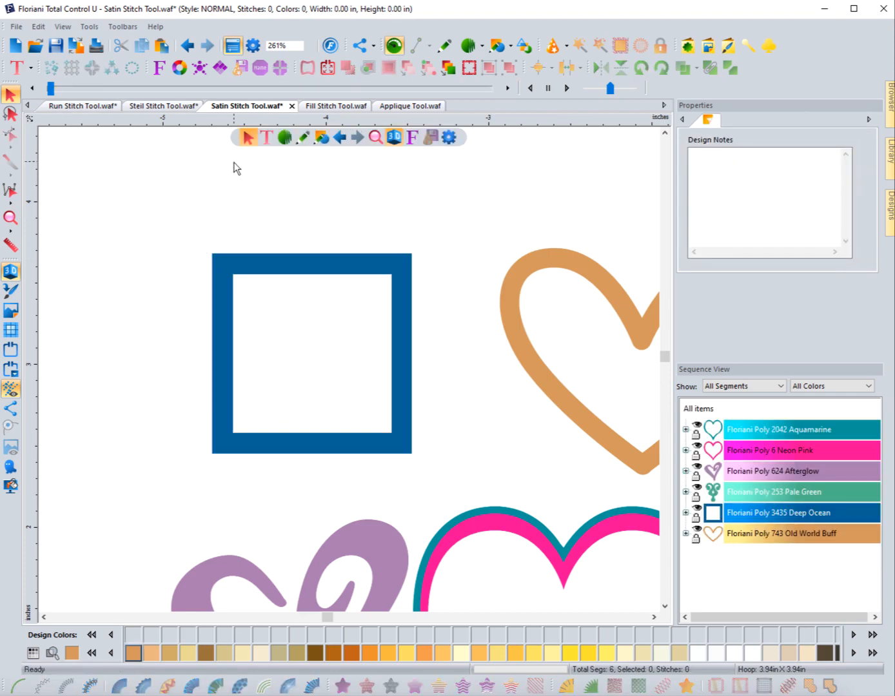
mouse_move(287, 143)
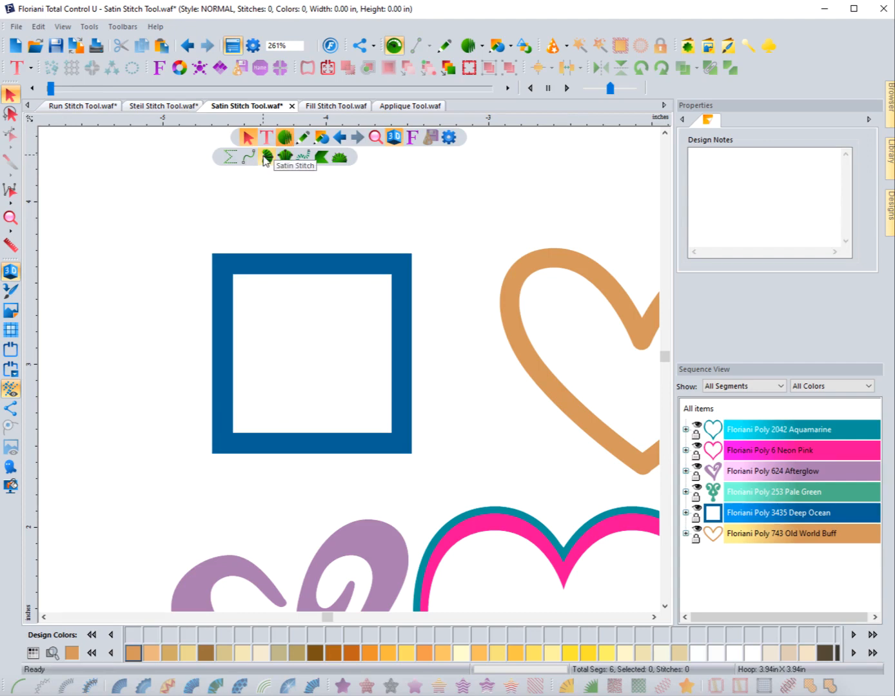
left_click(483, 48)
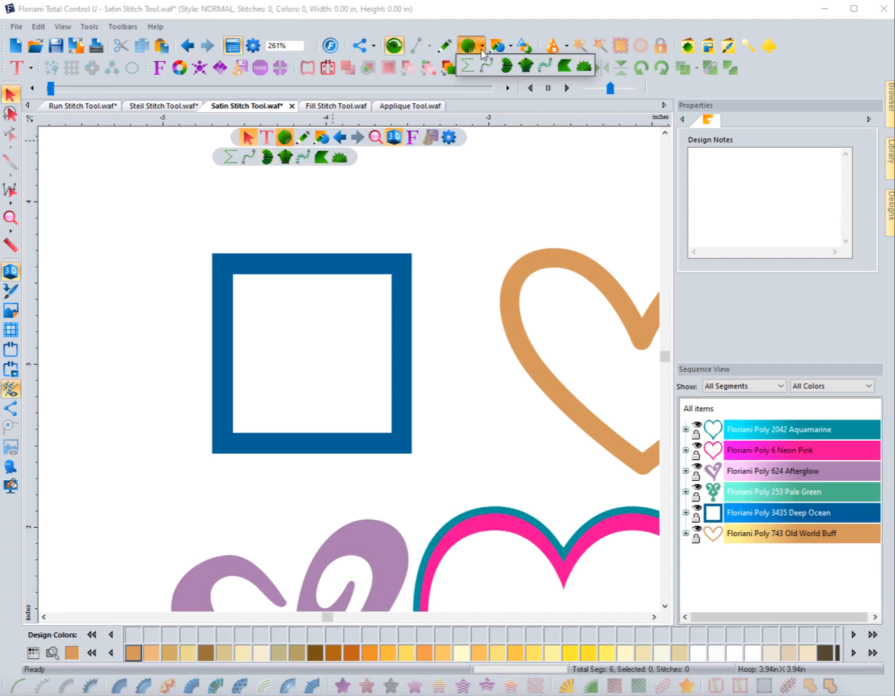
left_click(267, 158)
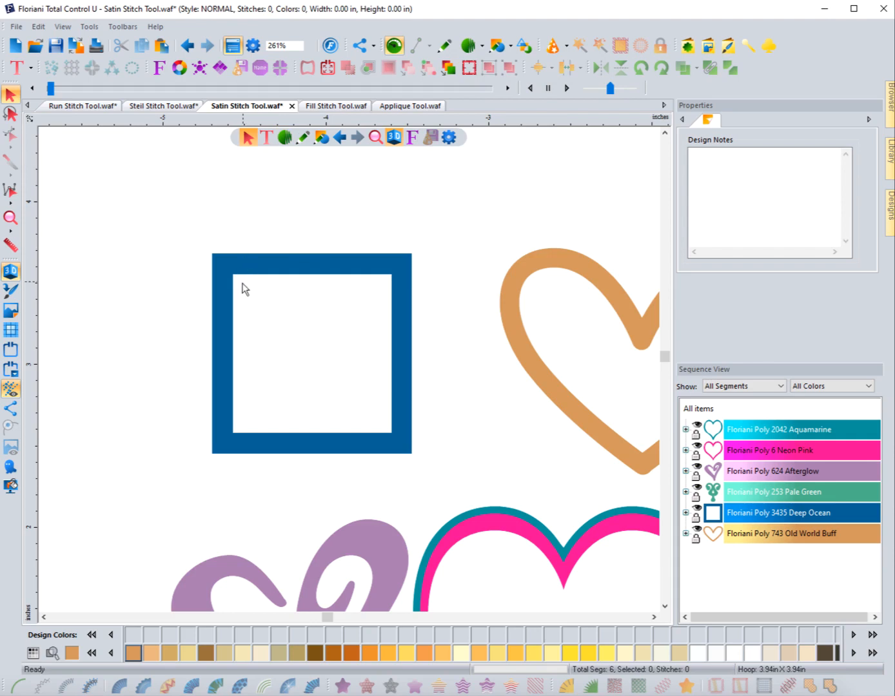
Trace the blue frame's inner edge with the Satin Stitch tool, placing corner points clockwise from the upper left and returning to the start.
left_click(285, 137)
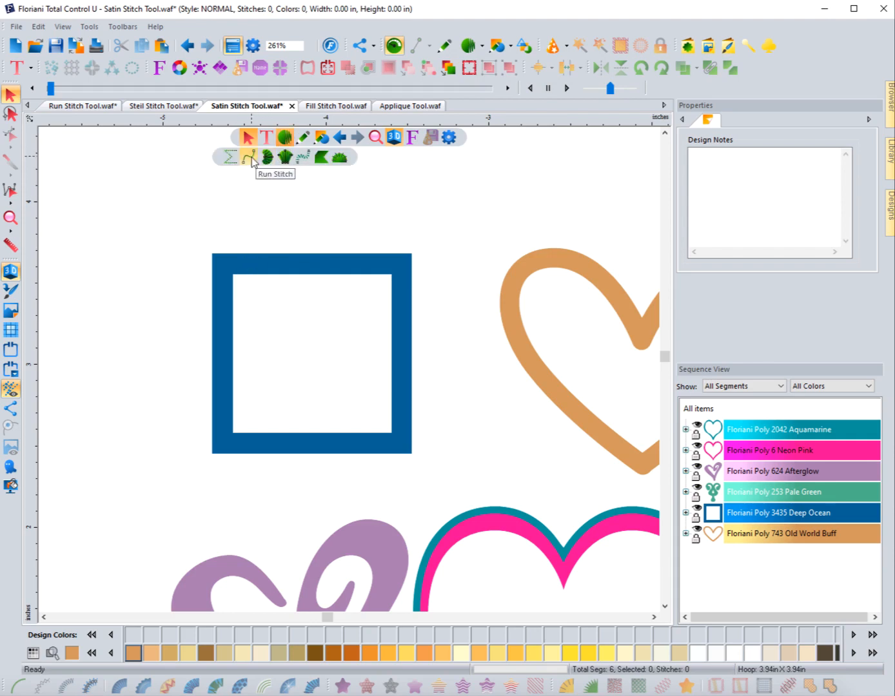
left_click(265, 158)
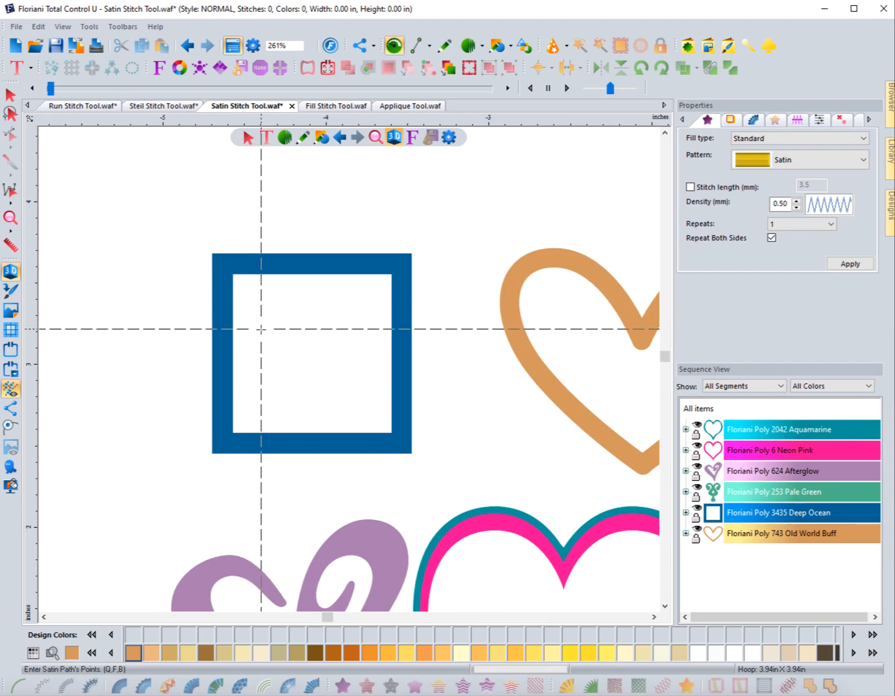
left_click(10, 217)
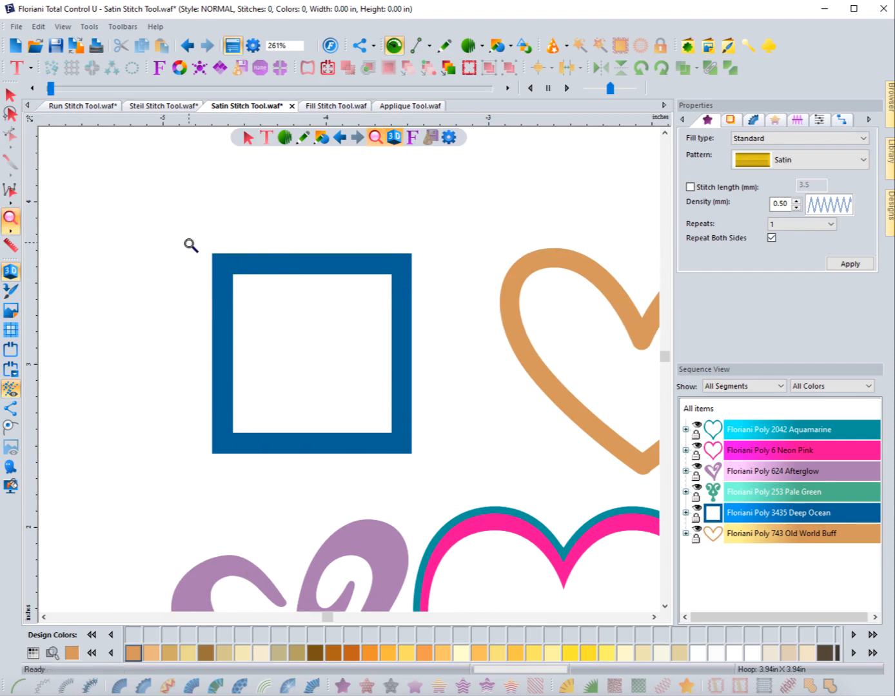
left_click_drag(189, 243, 432, 475)
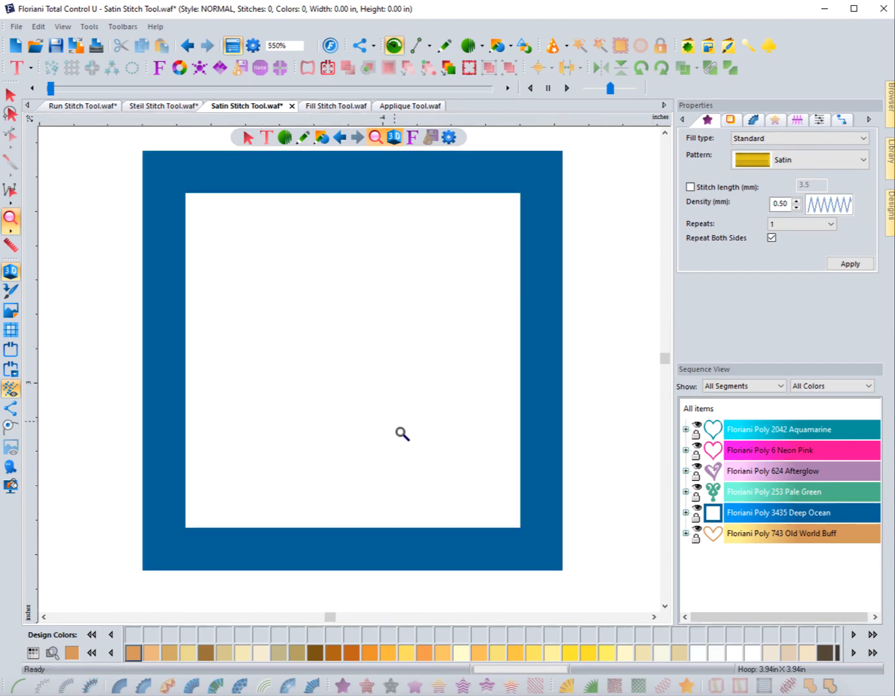
left_click(285, 137)
left_click(266, 157)
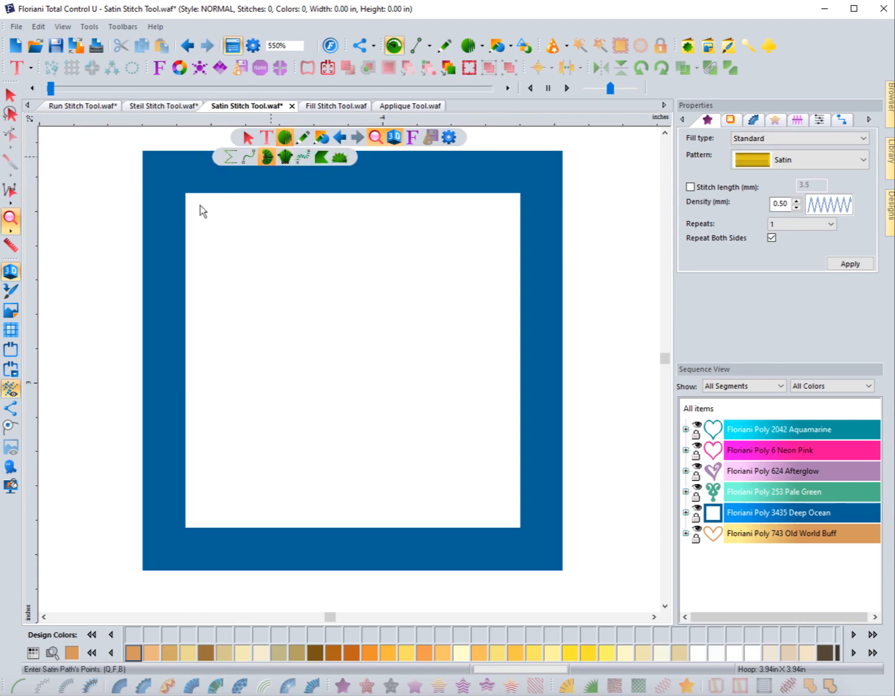
left_click(186, 194)
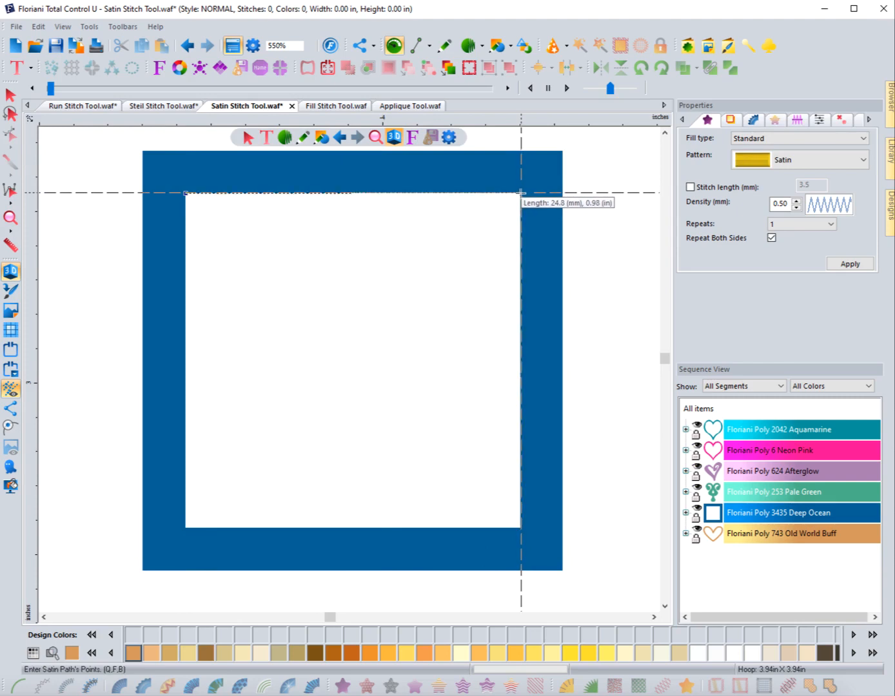
left_click(521, 194)
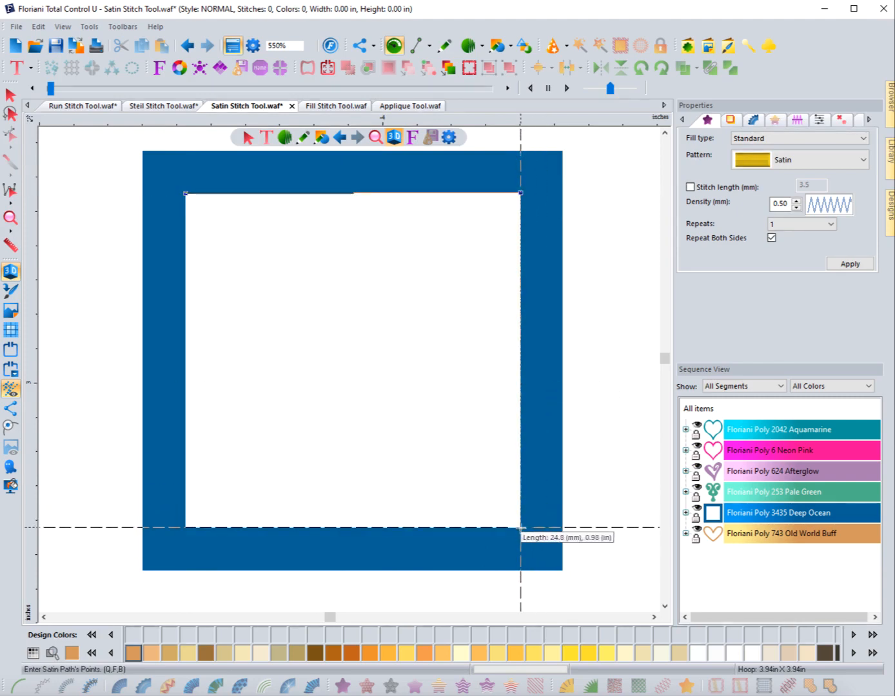
left_click(521, 528)
left_click(186, 527)
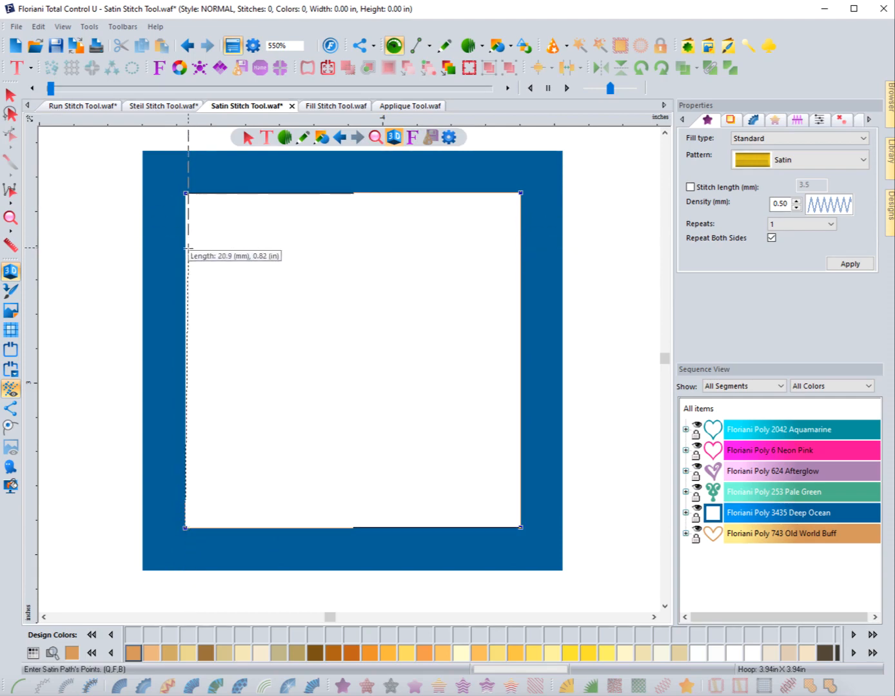
left_click(185, 194)
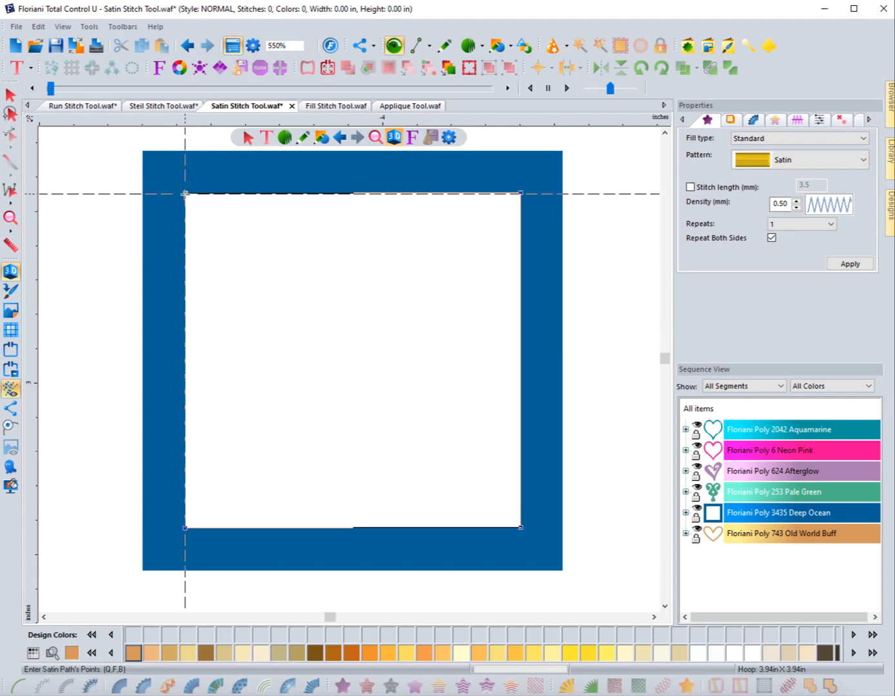
Trace the blue frame's outer edge counterclockwise from the upper-left corner, placing a point at each corner and returning to the start.
left_click(143, 152)
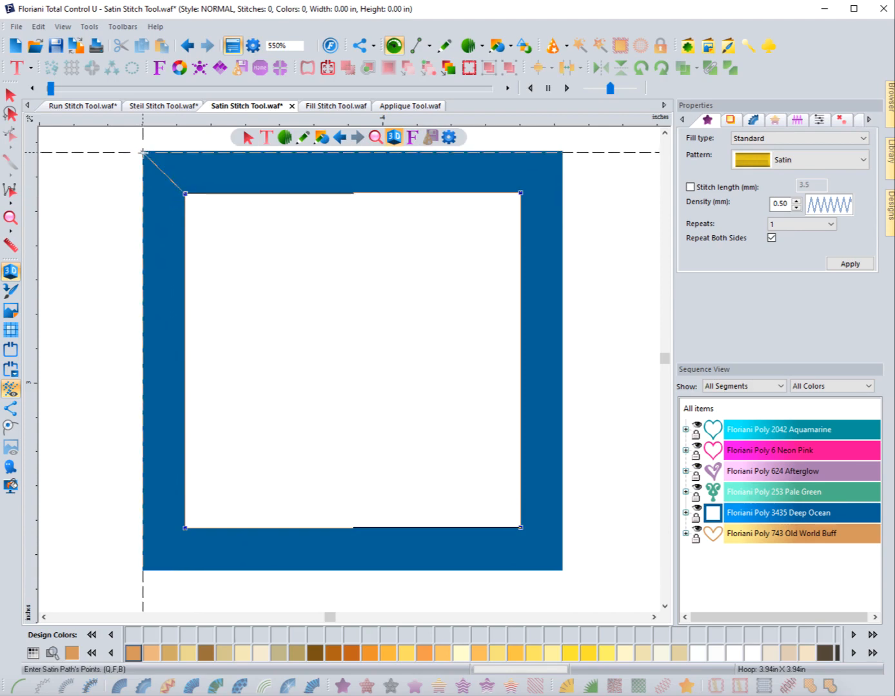
left_click(142, 569)
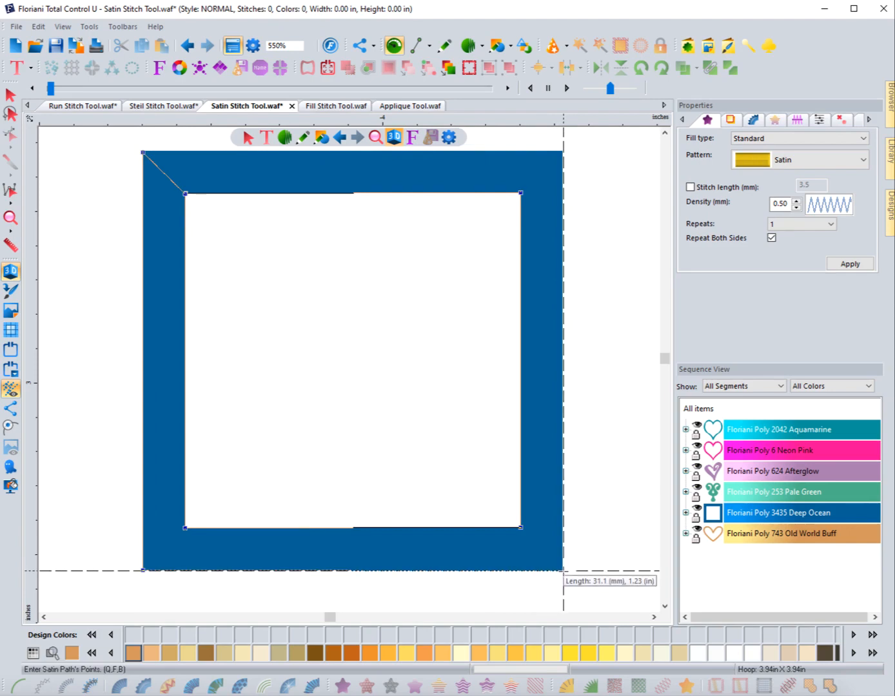
left_click(562, 570)
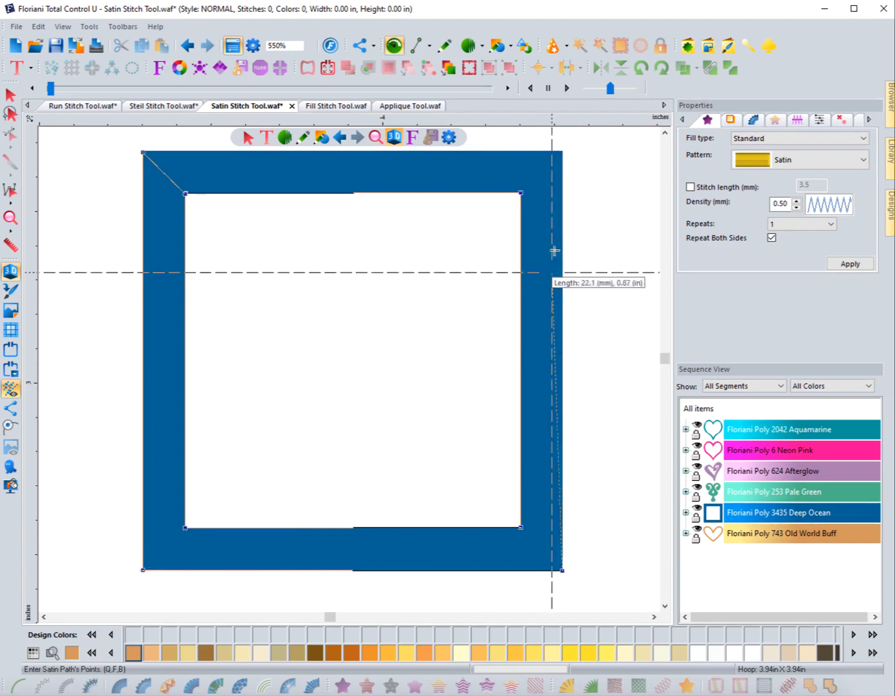
left_click(562, 151)
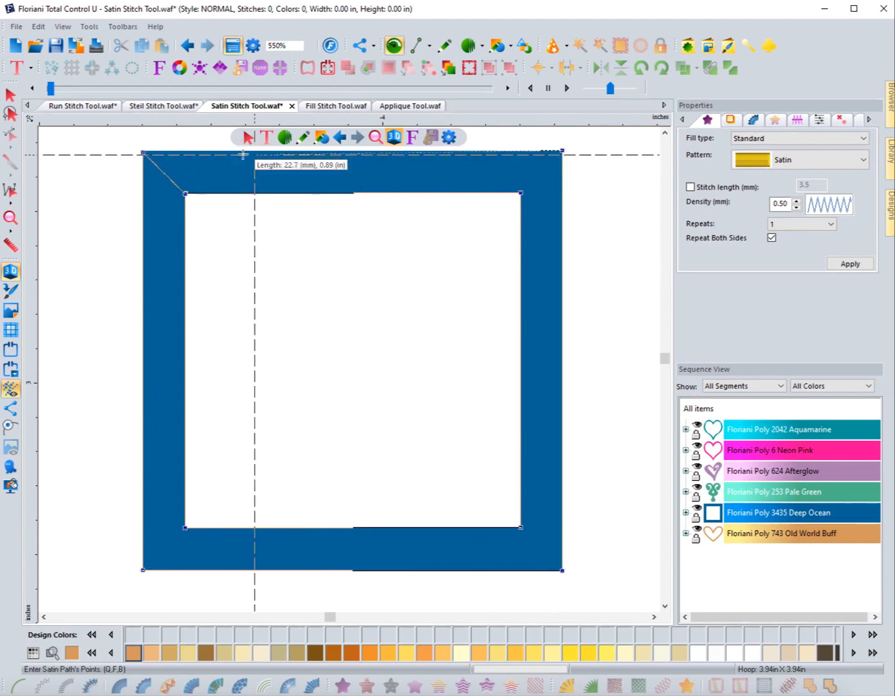
left_click(143, 151)
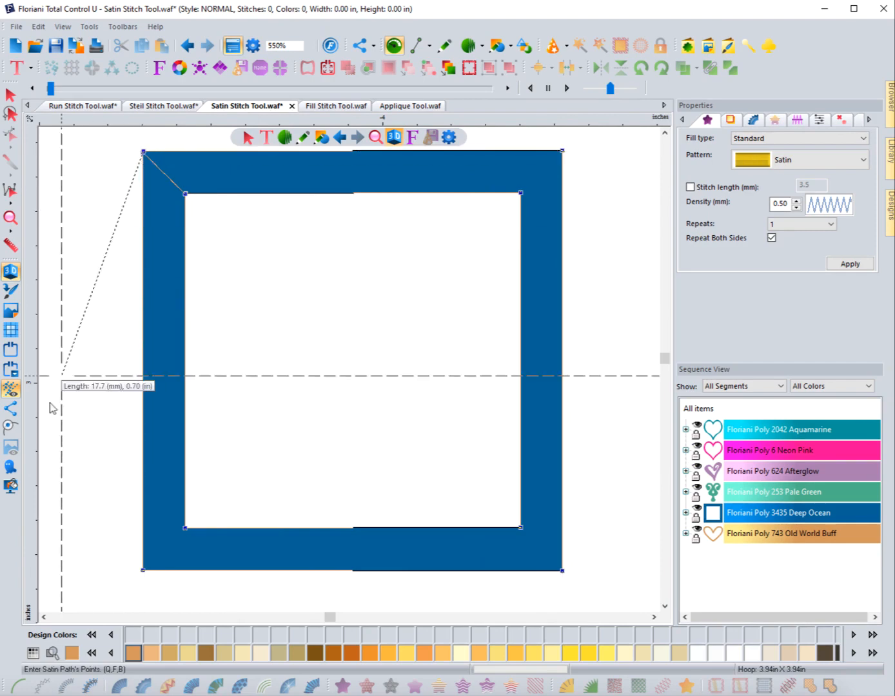
Add inclination lines across the frame's four corners, with one on each side of the upper-left start, and finish the satin column.
left_click(11, 430)
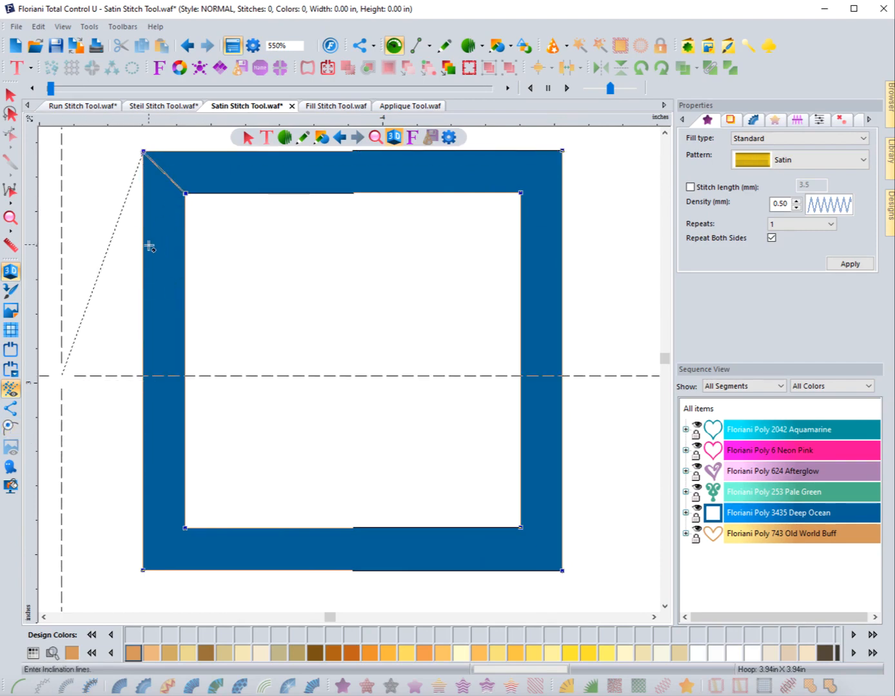
left_click(151, 153)
left_click(195, 194)
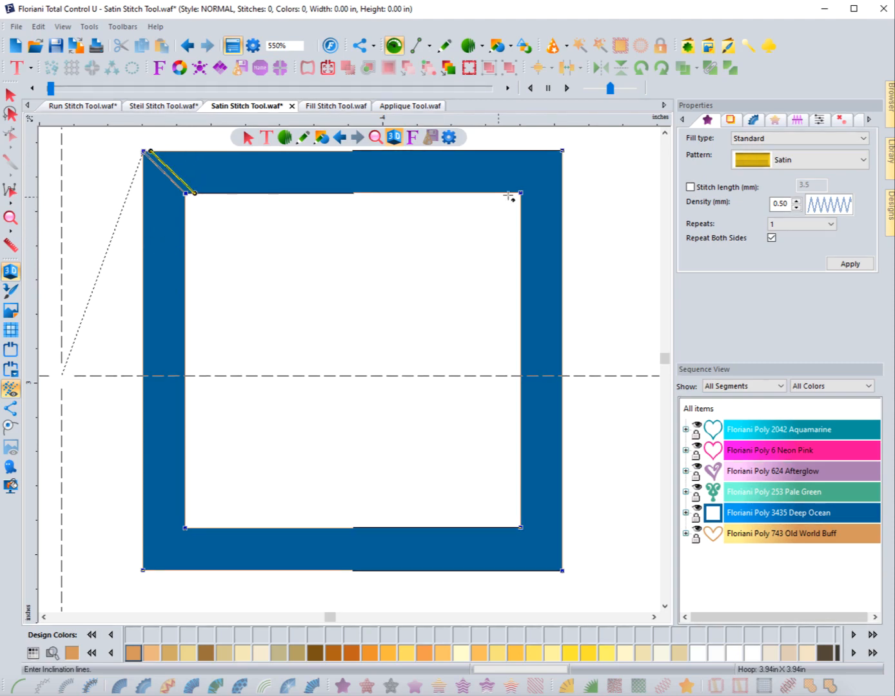
left_click(562, 152)
left_click(521, 526)
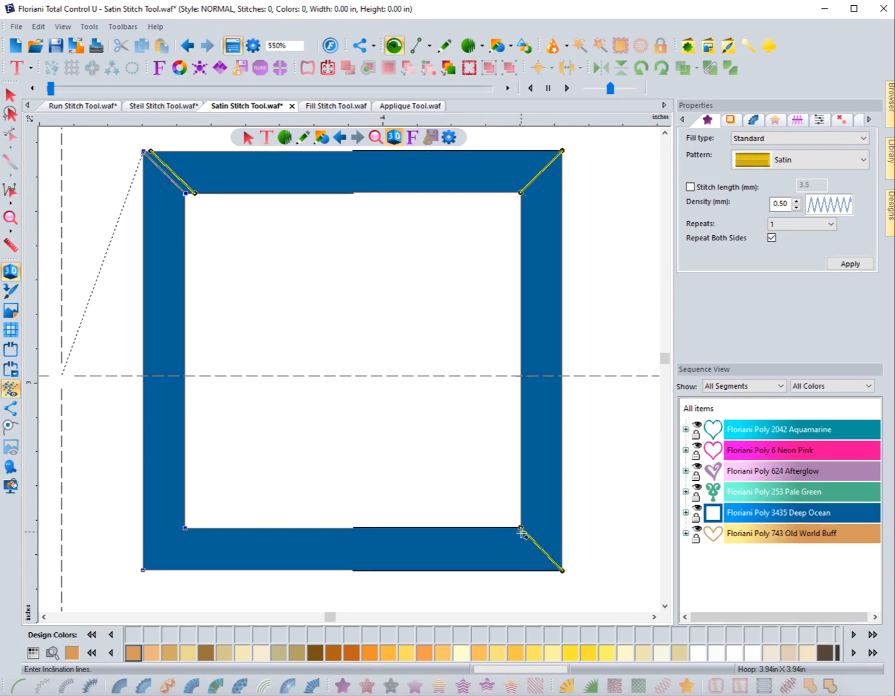
left_click(143, 570)
left_click(185, 527)
left_click(143, 166)
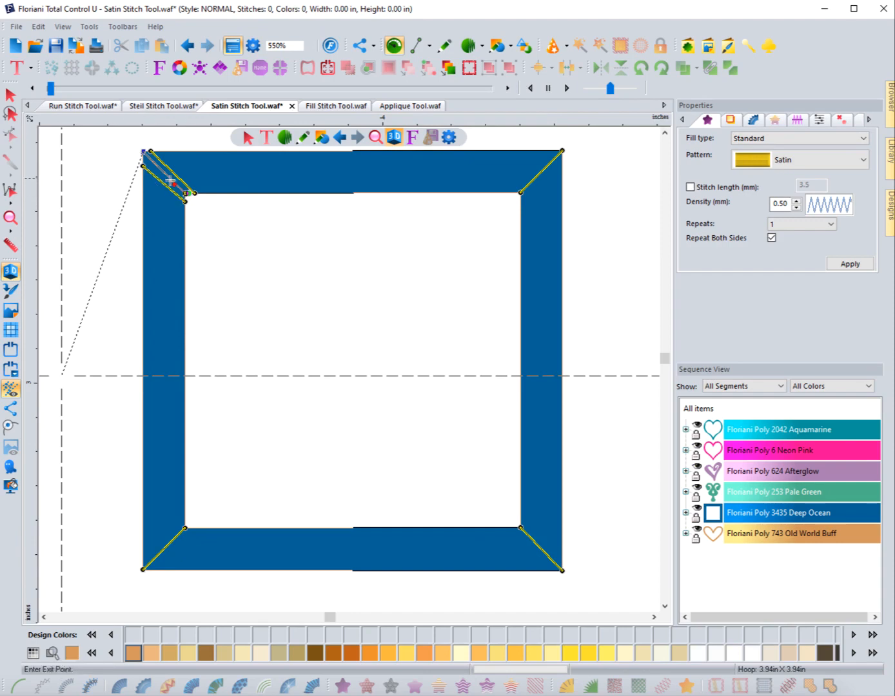
left_click(61, 375)
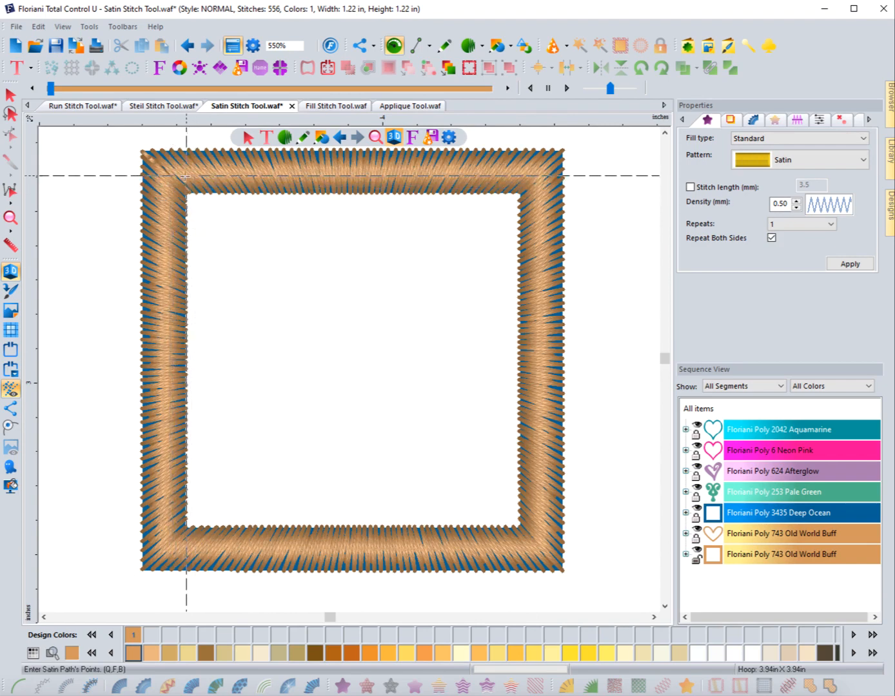
Select the stitched satin square and convert it to artwork.
left_click(11, 96)
left_click(187, 366)
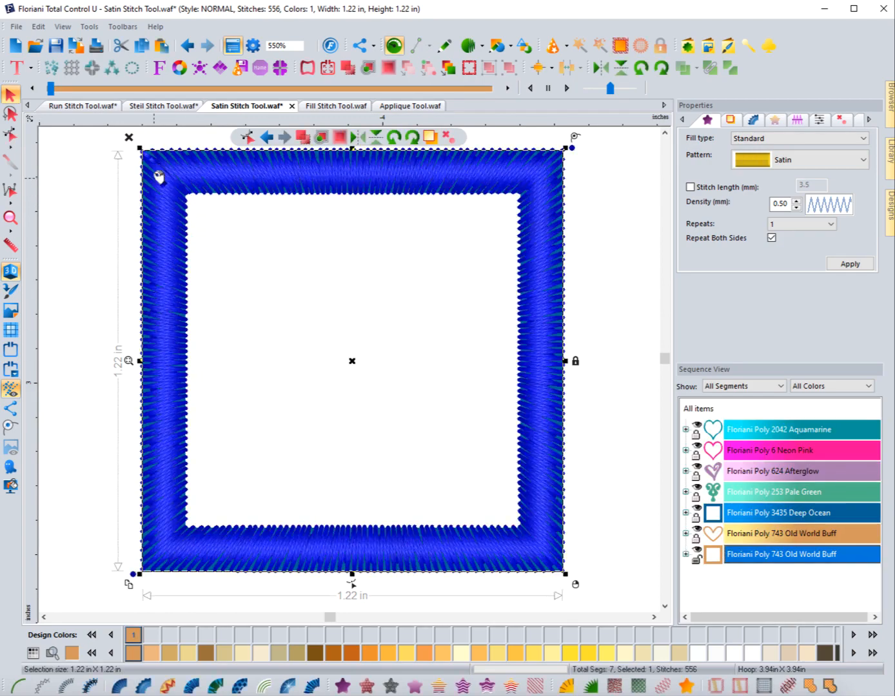
left_click(684, 686)
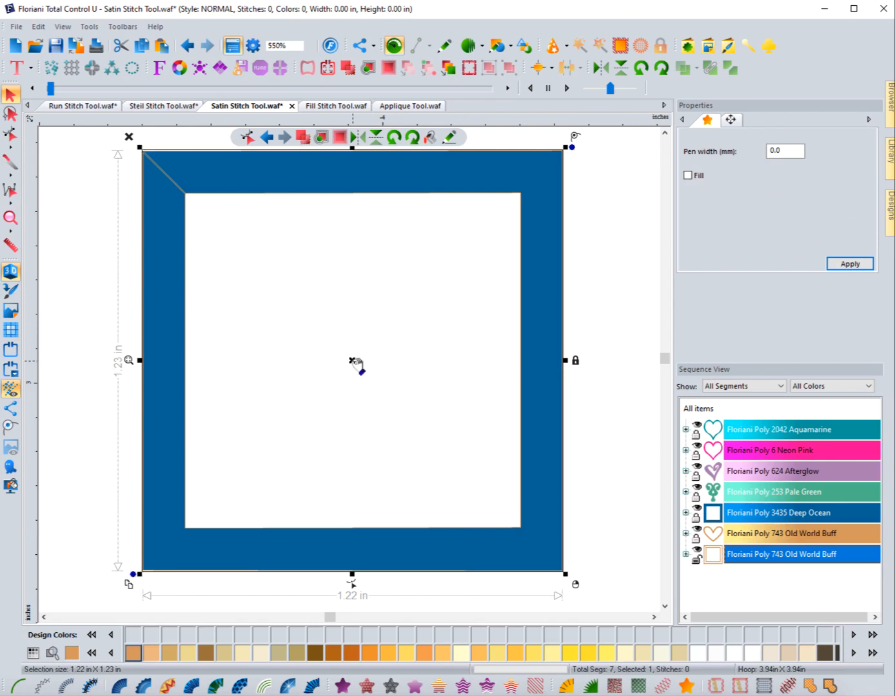
Move the converted square outline off the blue frame and delete it.
left_click_drag(354, 364, 304, 366)
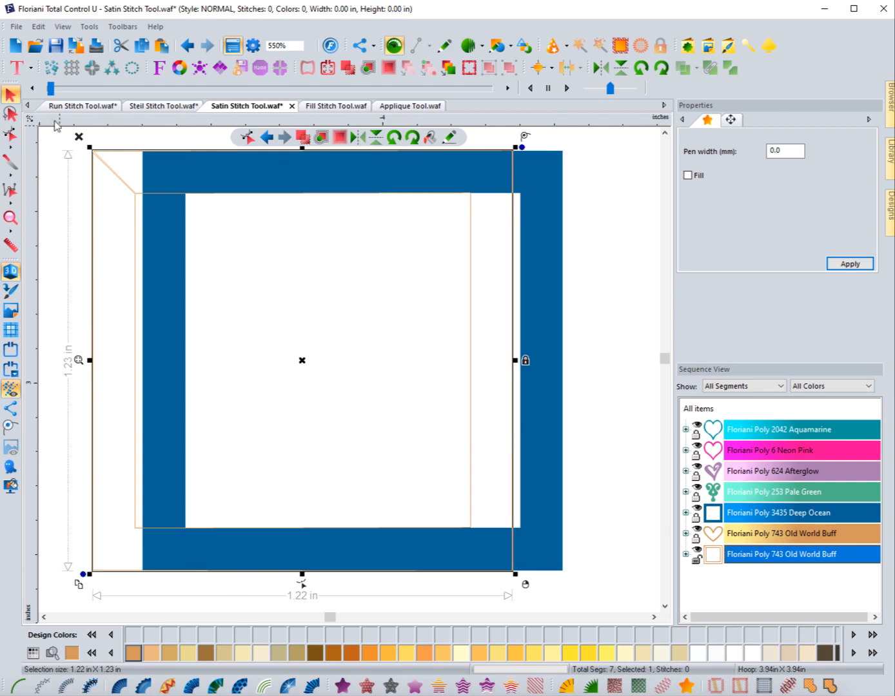
left_click(79, 137)
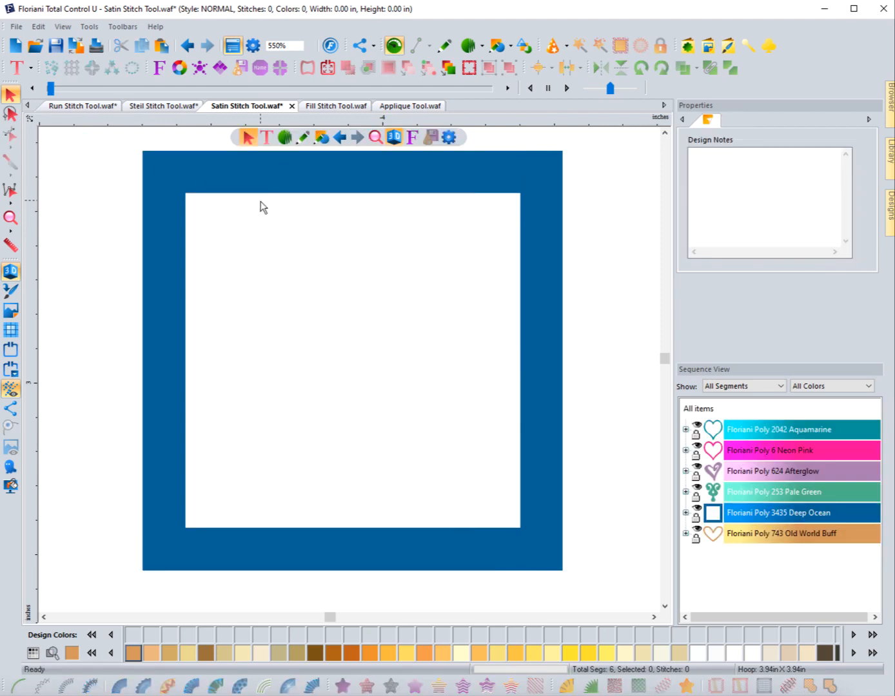
Measure the horizontal width of the orange heart's band at the upper centre notch.
scroll(266, 270, "down", 5)
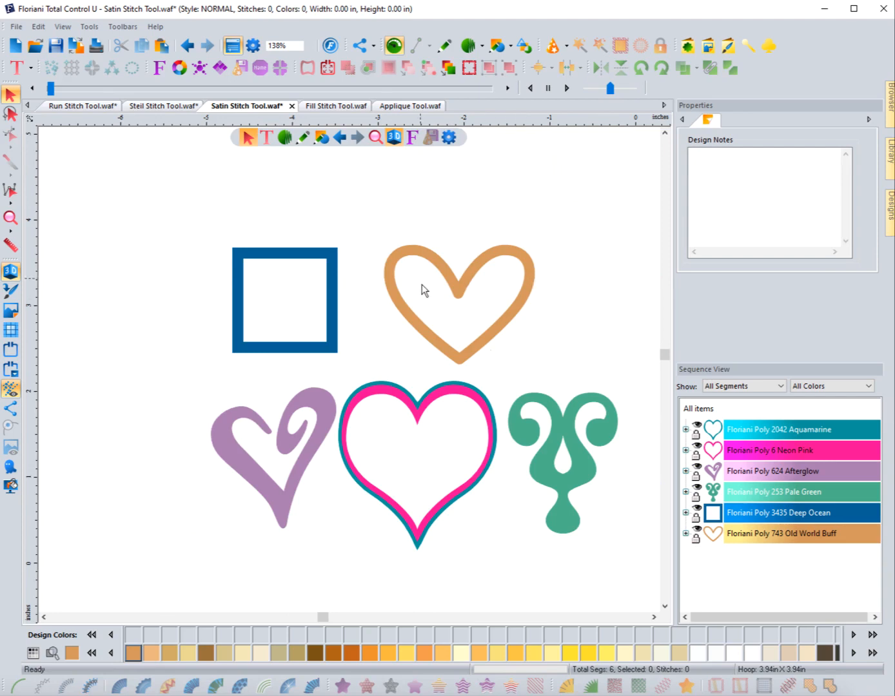
left_click(10, 218)
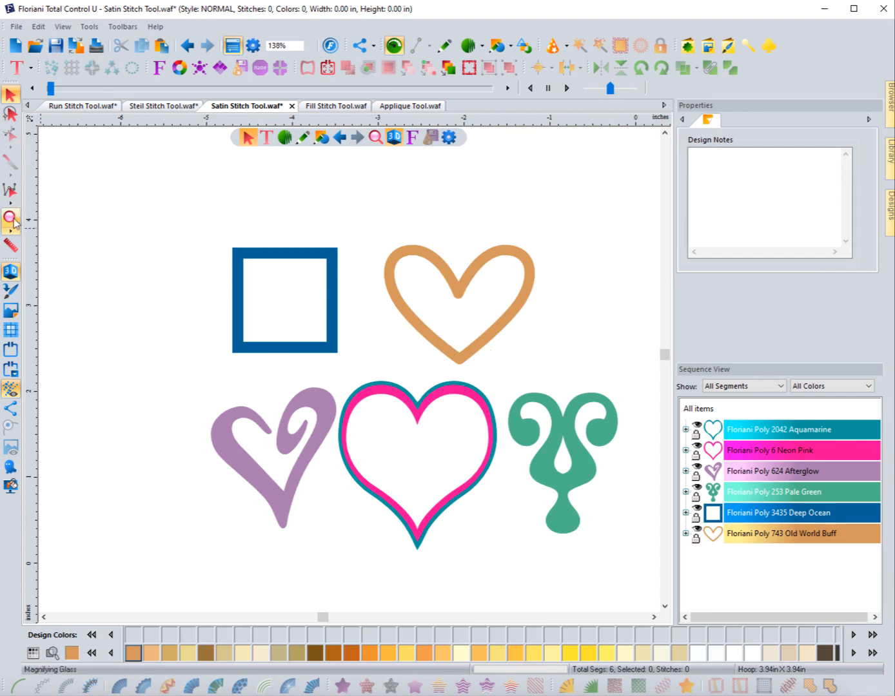
left_click_drag(376, 244, 565, 385)
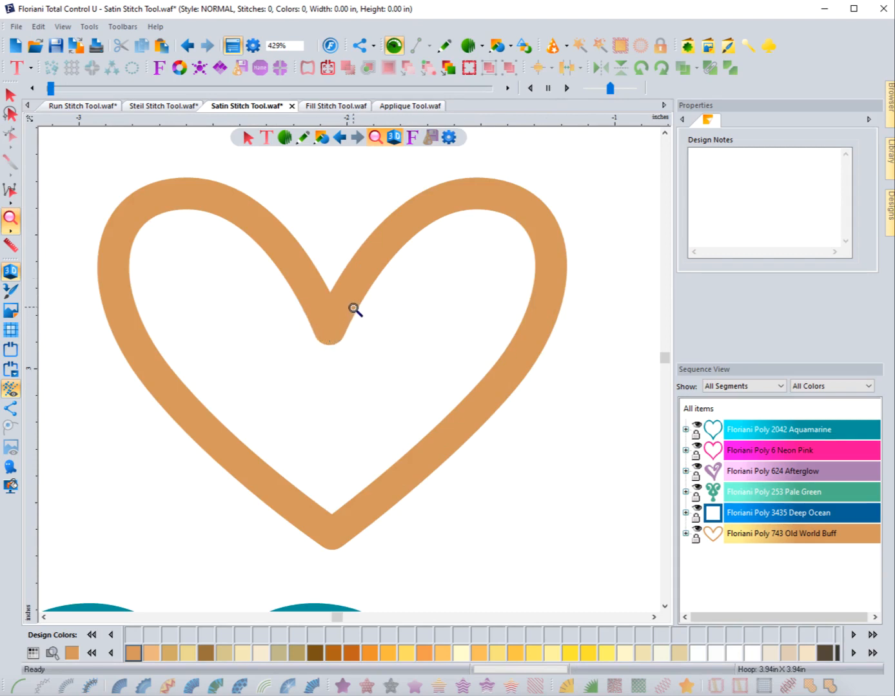
left_click(285, 138)
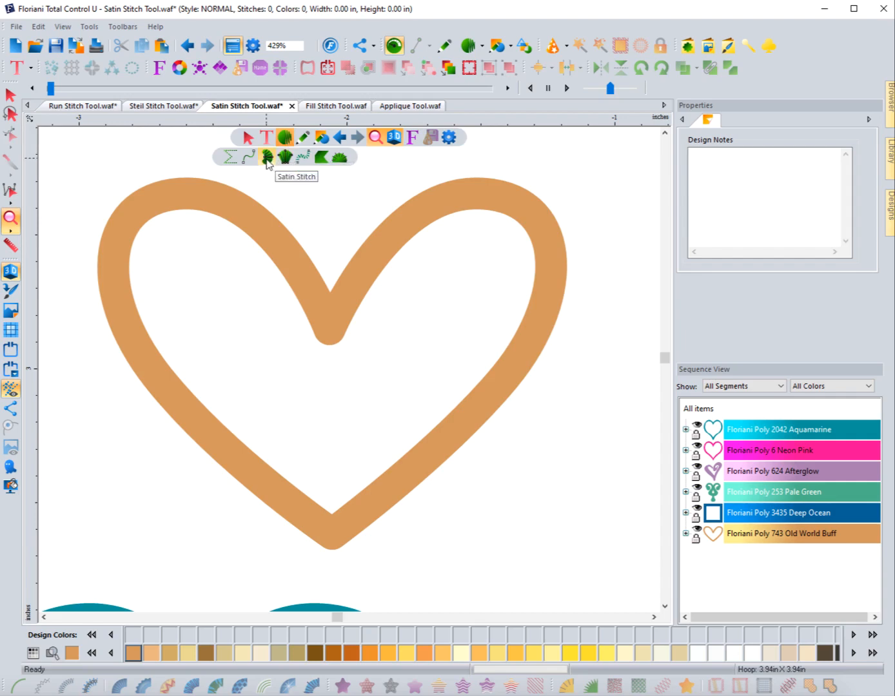
left_click(267, 157)
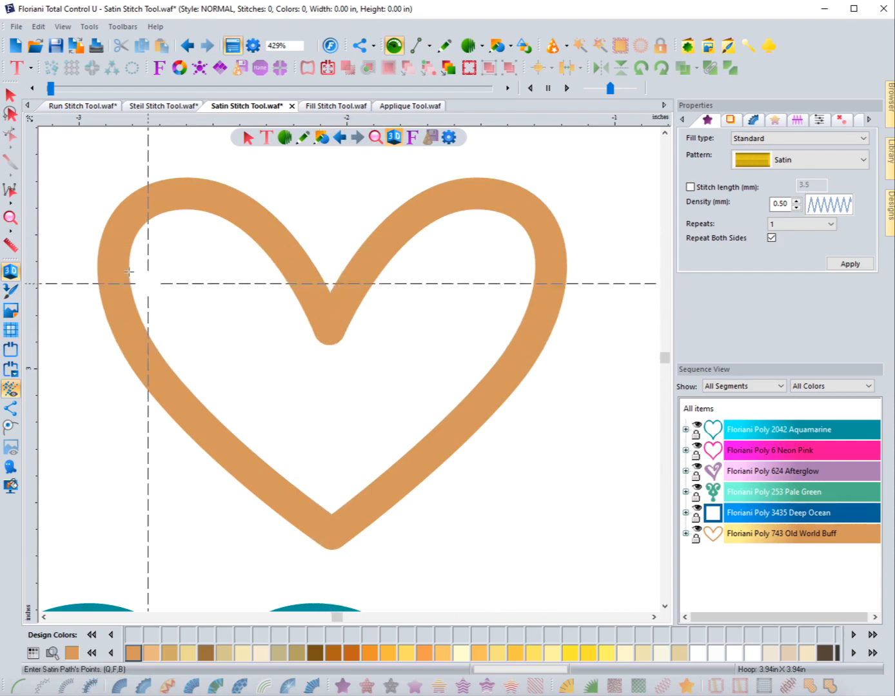
left_click(11, 244)
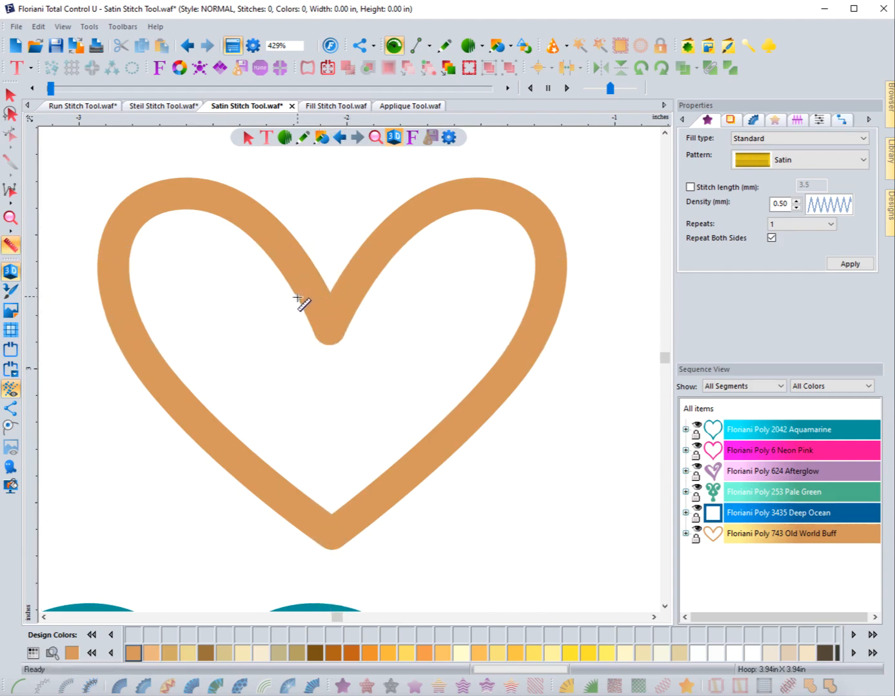
left_click_drag(298, 298, 363, 300)
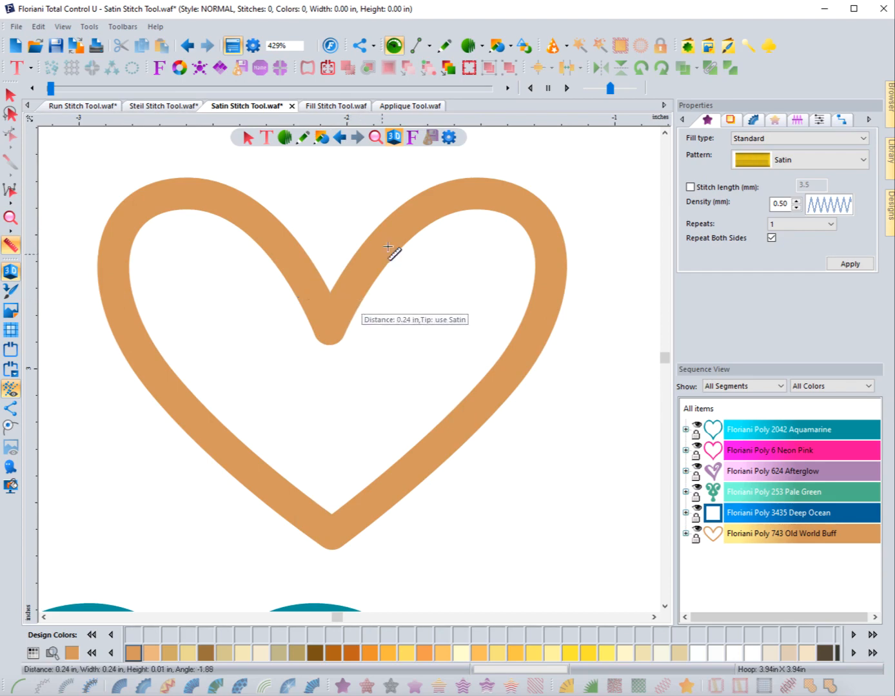
Switch the ruler units to millimetres and remeasure the heart's band at the centre notch.
right_click(493, 119)
left_click(512, 122)
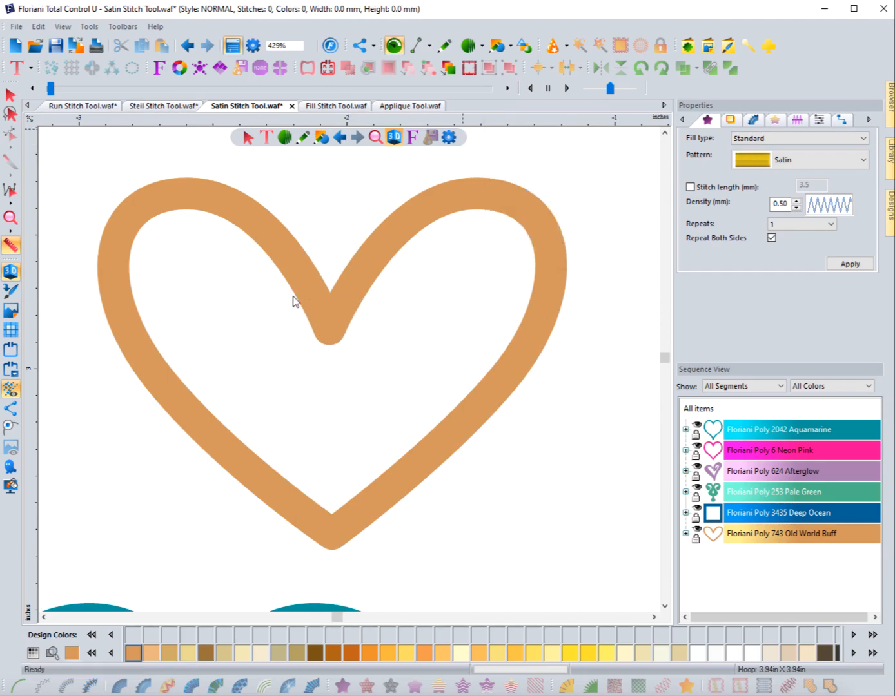
left_click_drag(295, 291, 367, 292)
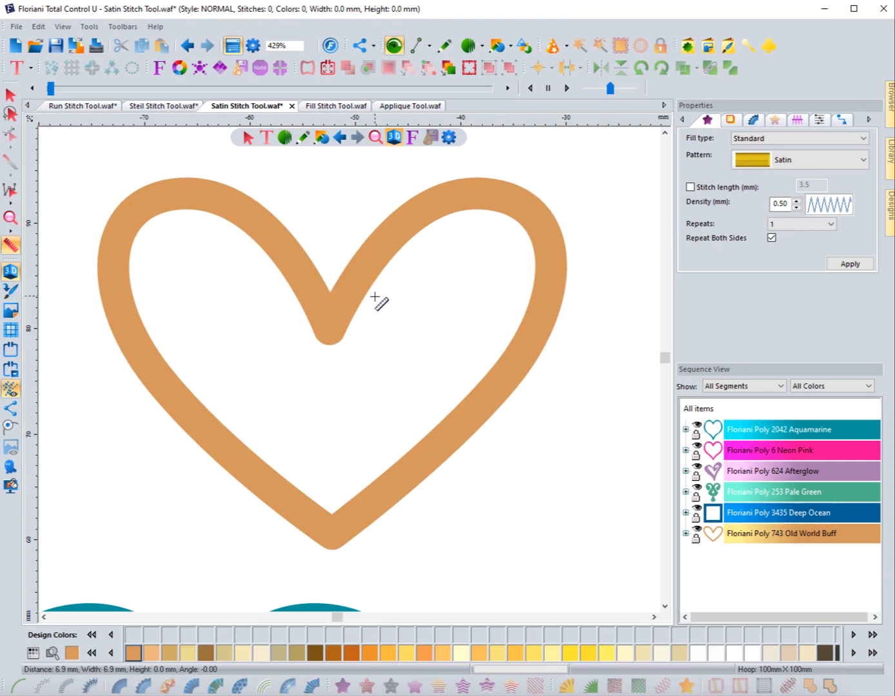
Start a Satin Stitch path at the orange heart's upper notch, running down to the notch's lower tip and around its rounded right side.
left_click(286, 138)
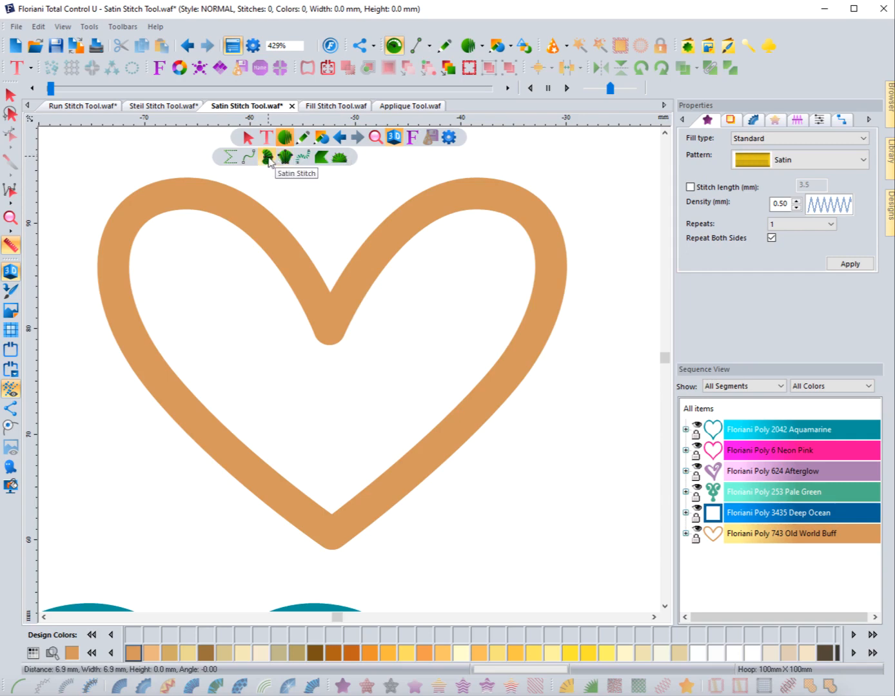
left_click(268, 159)
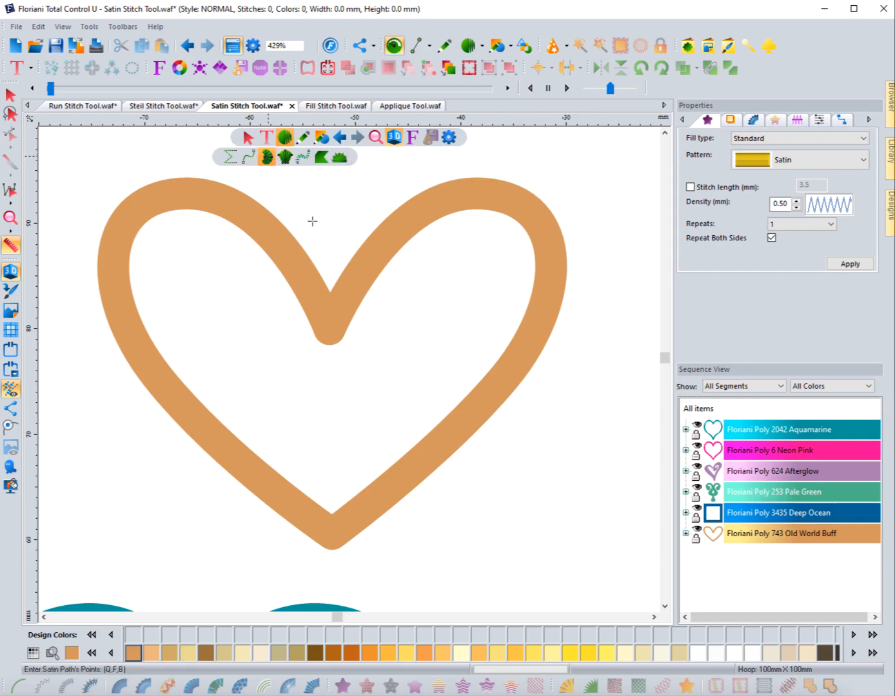
left_click(330, 292)
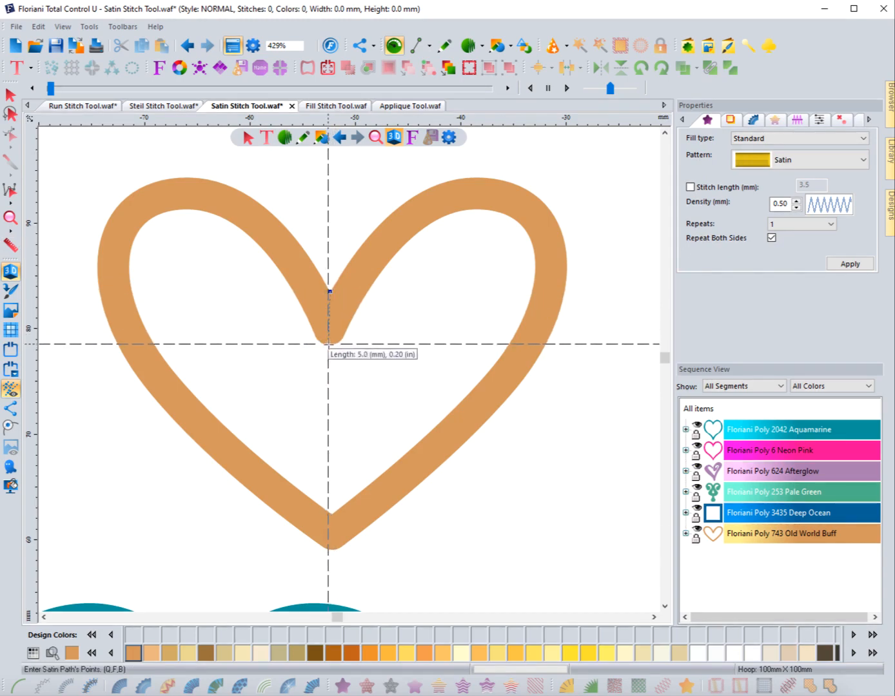
left_click(330, 344)
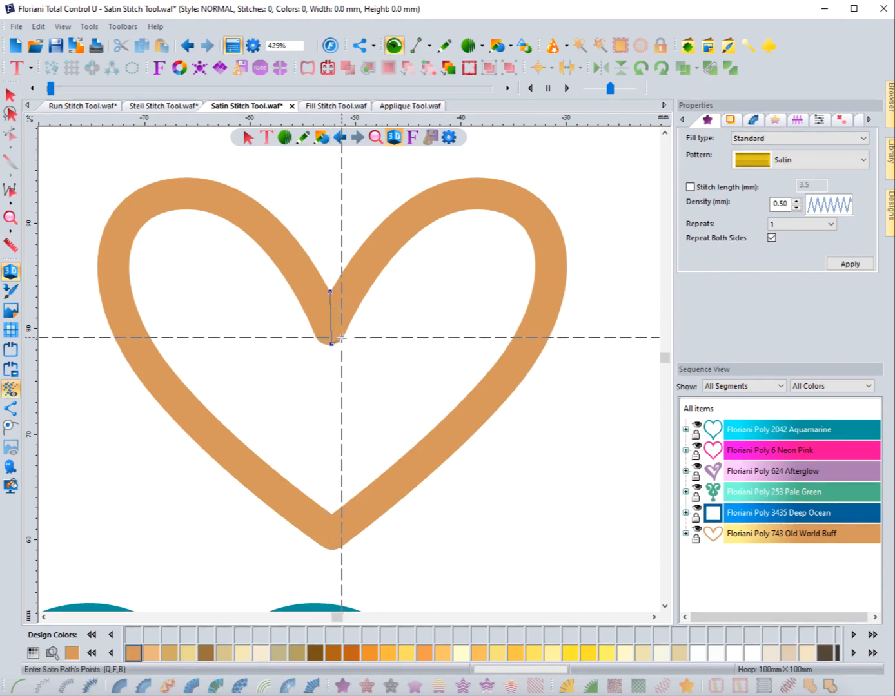
left_click(341, 337)
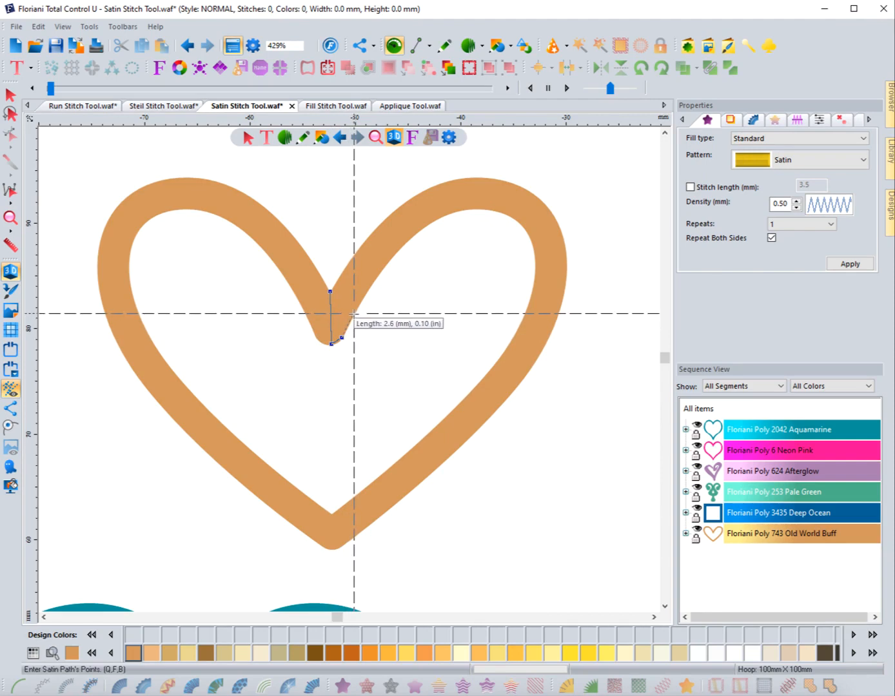
Trace the inner edge of the heart's right half with curve points, over the lobe and down toward the bottom tip.
left_click(353, 313)
left_click(391, 257)
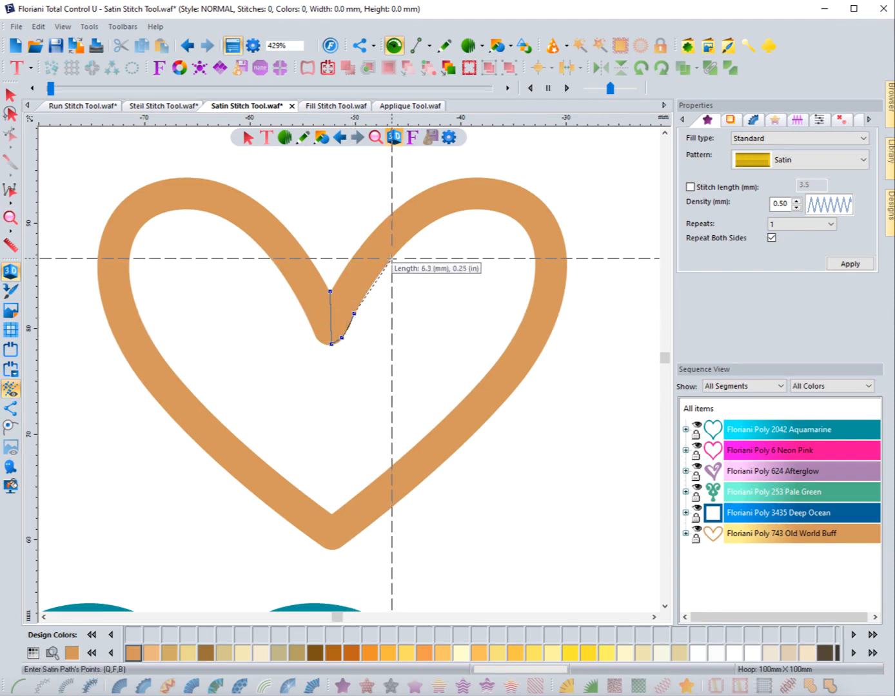
left_click(456, 211)
left_click(511, 217)
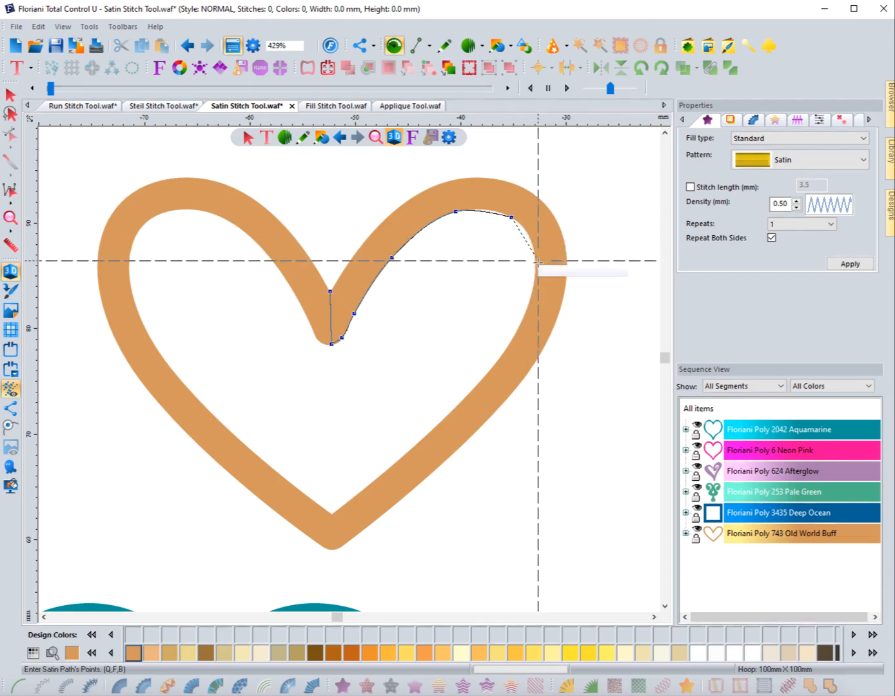
left_click(535, 265)
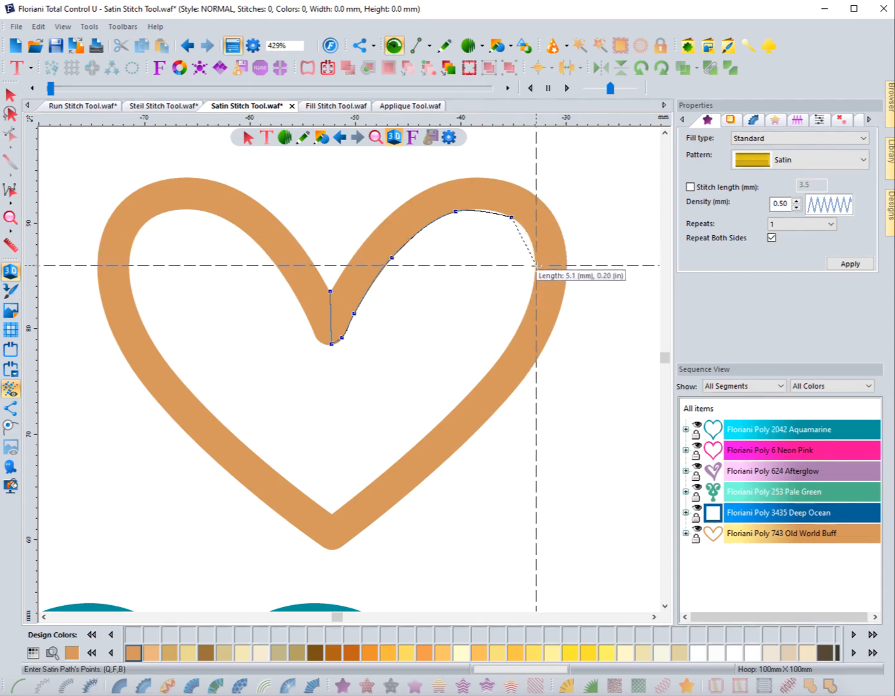
left_click(510, 345)
left_click(405, 454)
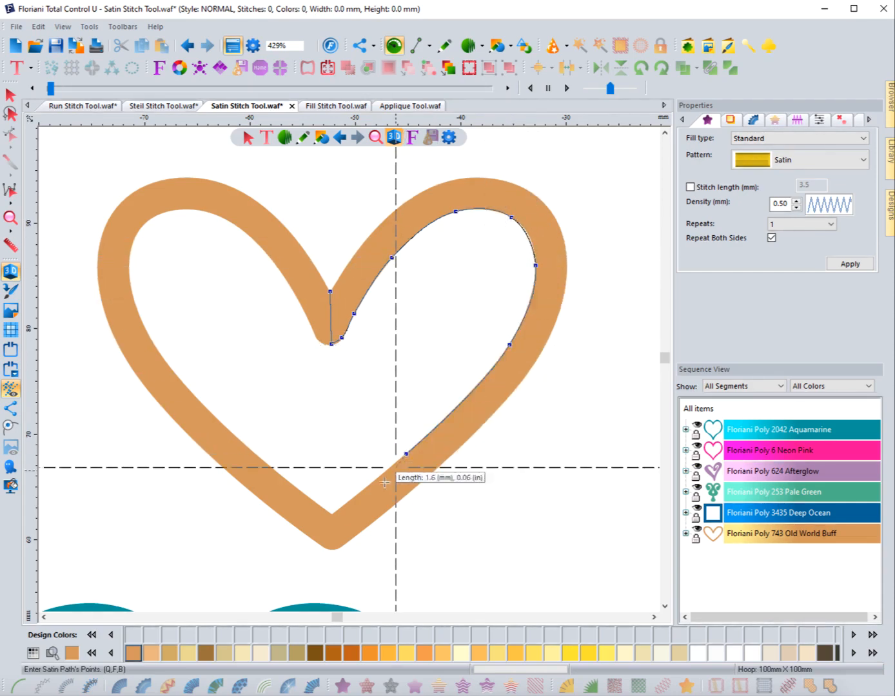
Continue the satin path around the inner bottom tip and up the inner edge of the heart's left side to the lobe.
left_click(332, 515)
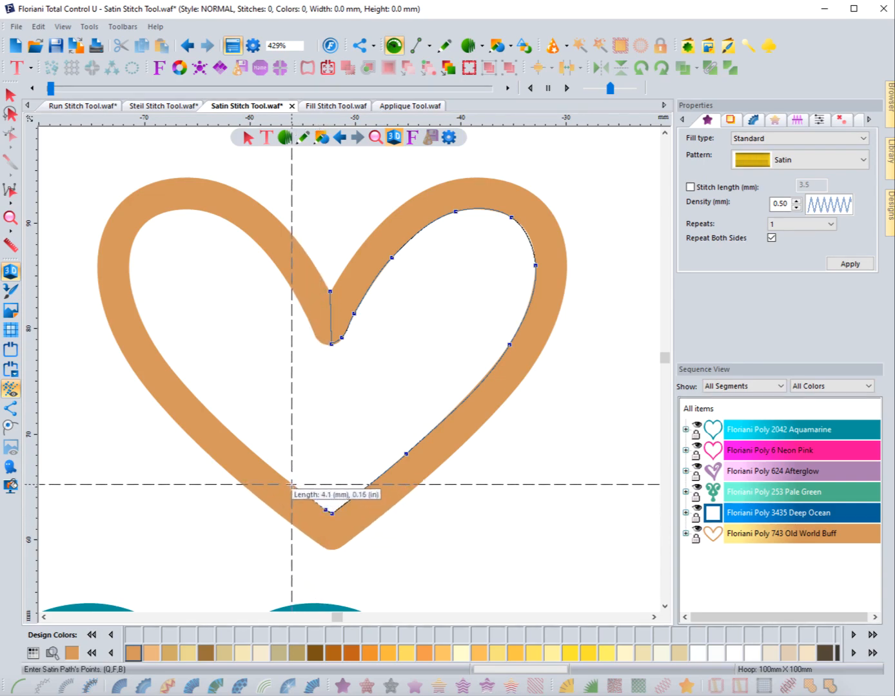
left_click(292, 484)
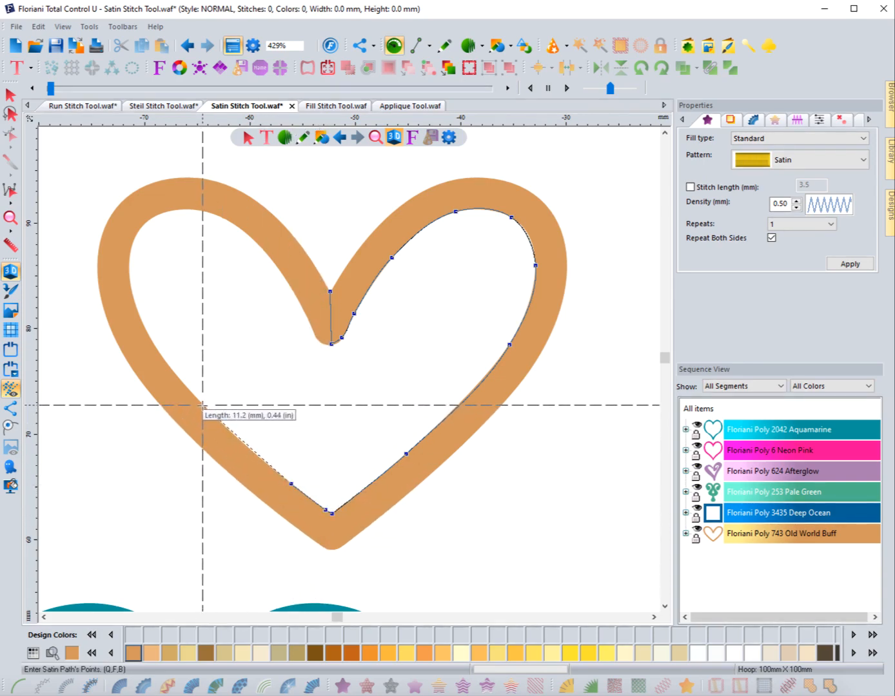
left_click(202, 405)
left_click(149, 336)
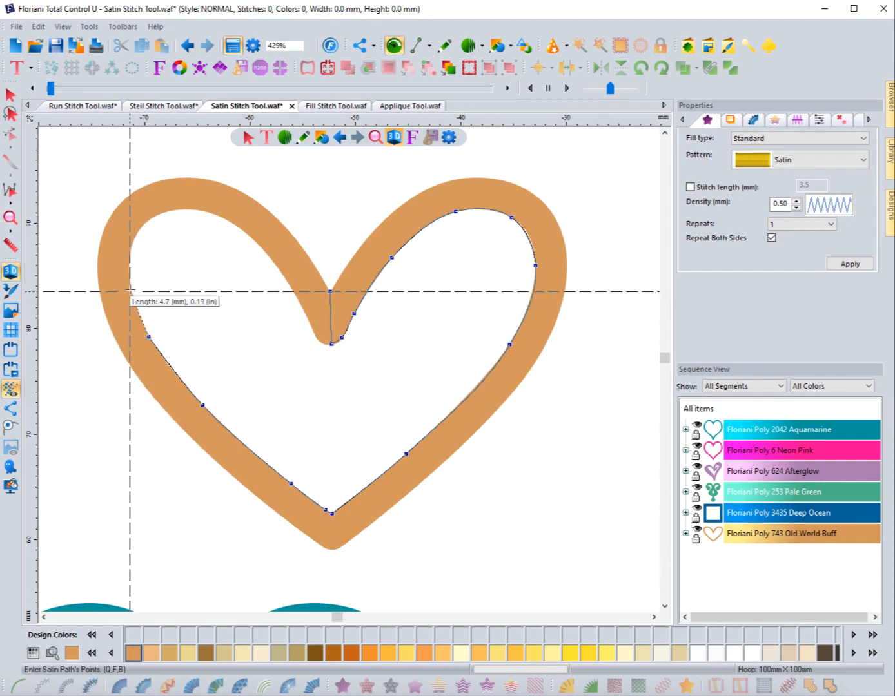
left_click(128, 273)
left_click(139, 228)
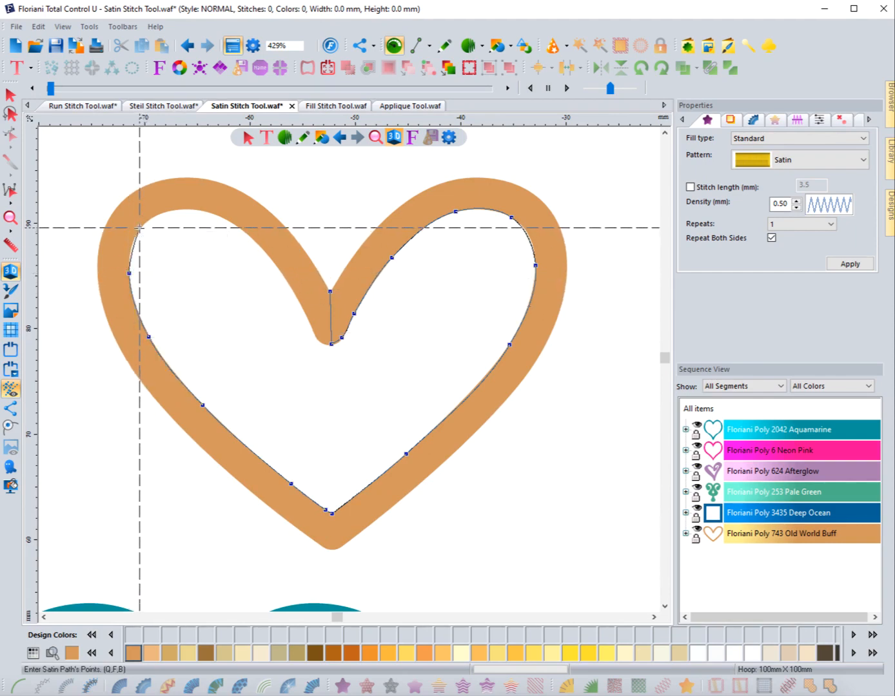
Trace the inner edge over the heart's left lobe and down around the left side of the notch's rounded lower tip.
left_click(183, 208)
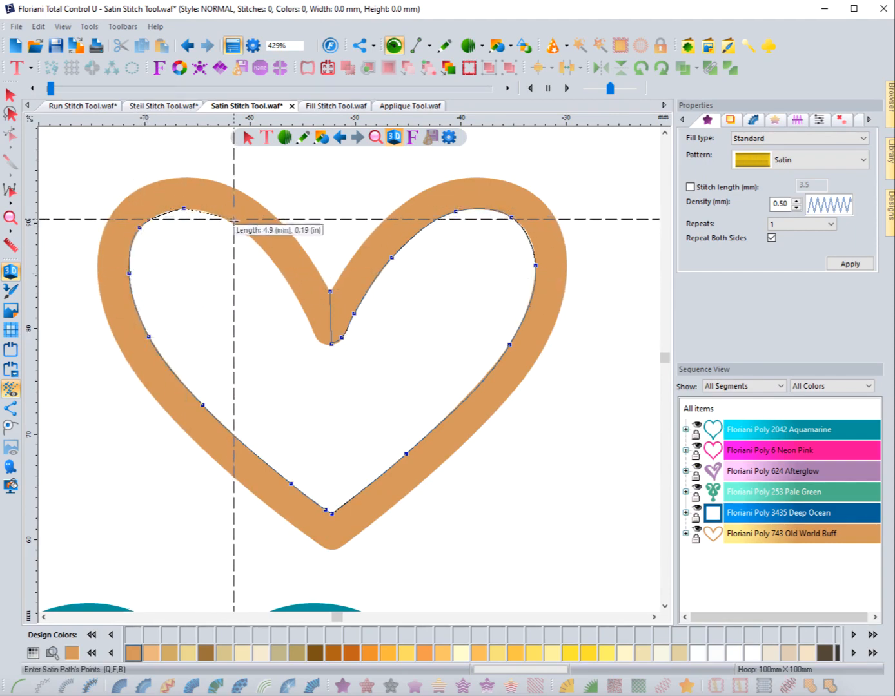
left_click(237, 225)
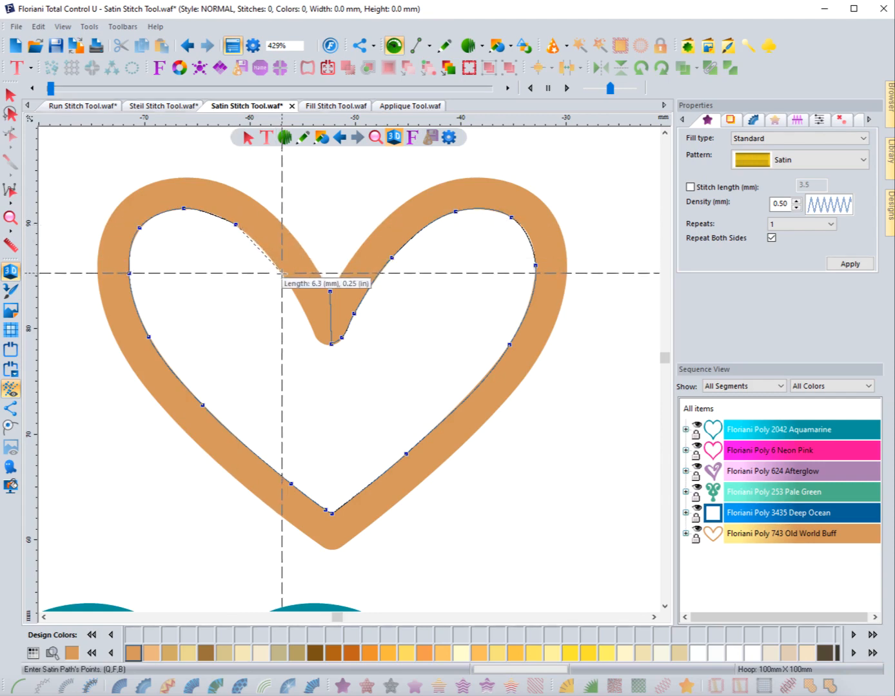
left_click(282, 272)
left_click(309, 317)
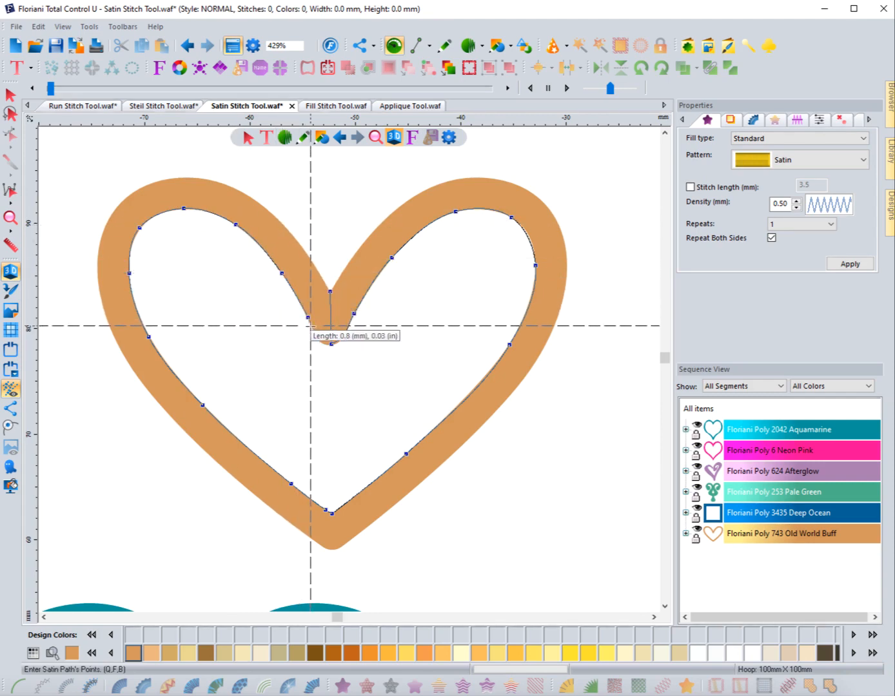
left_click(313, 333)
left_click(318, 341)
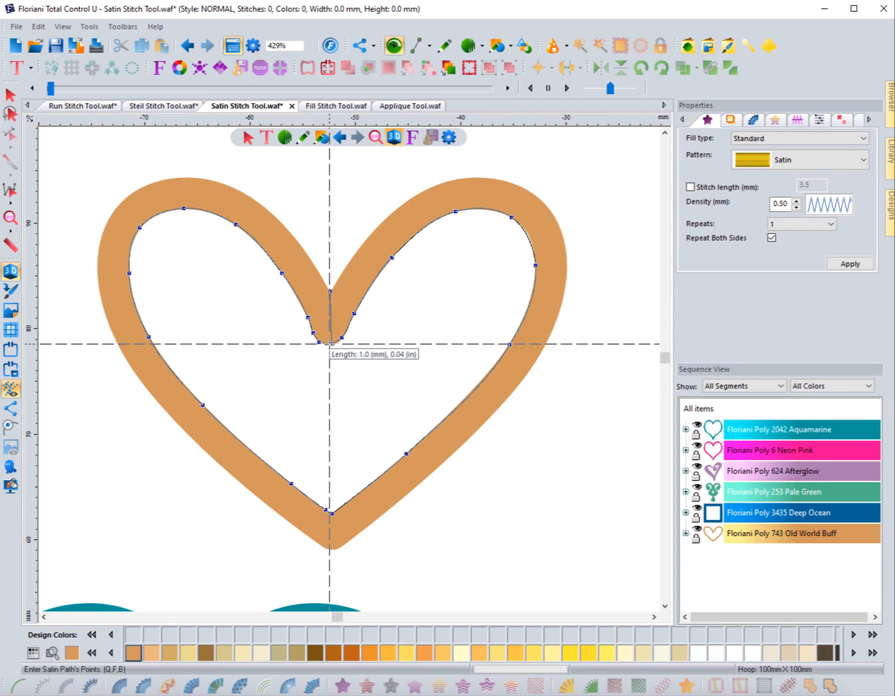
Run the satin path back up to the upper notch and trace the outer edge over the heart's left lobe.
left_click(328, 290)
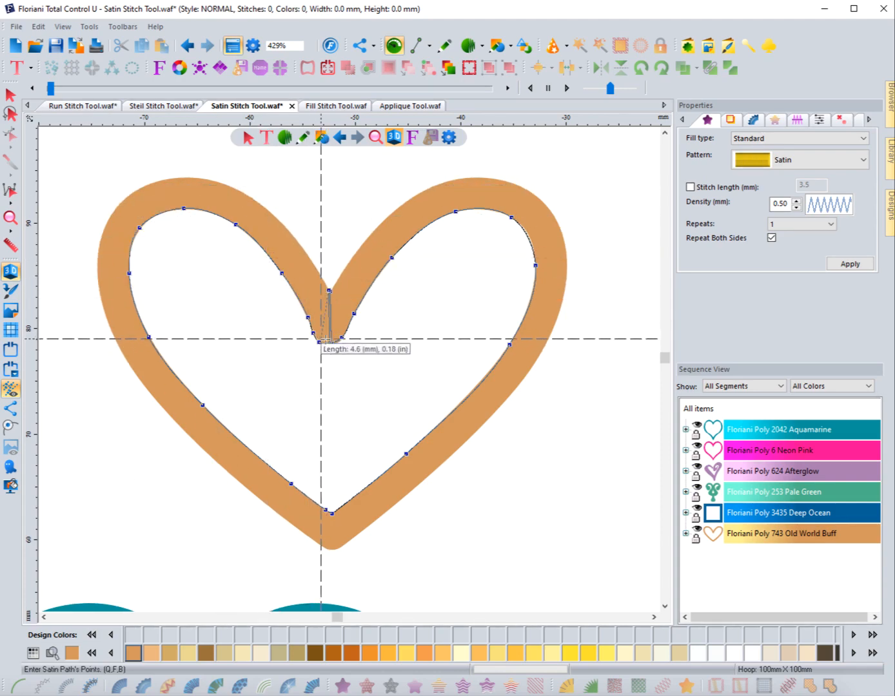
left_click(320, 276)
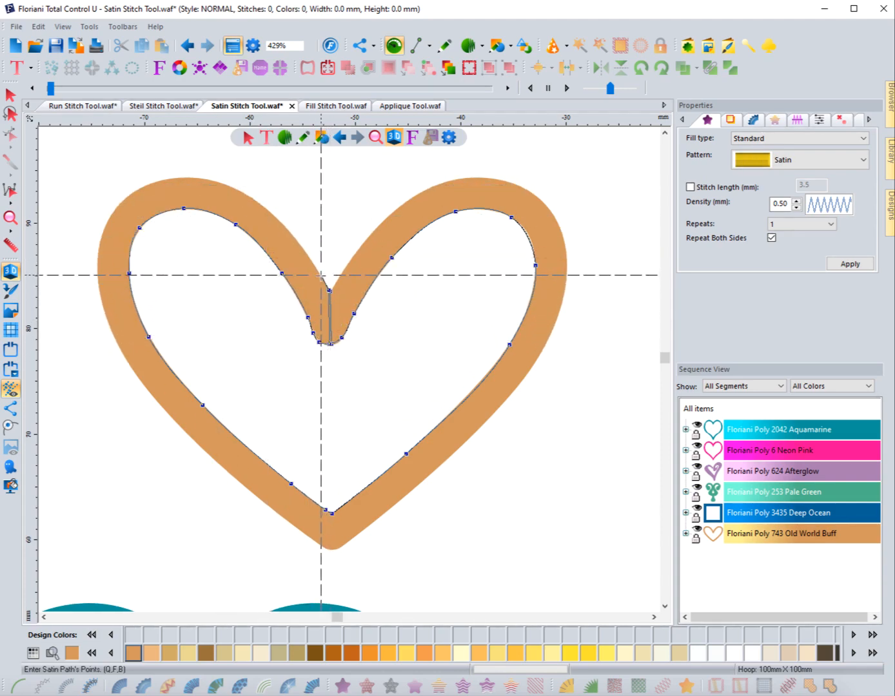
left_click(288, 228)
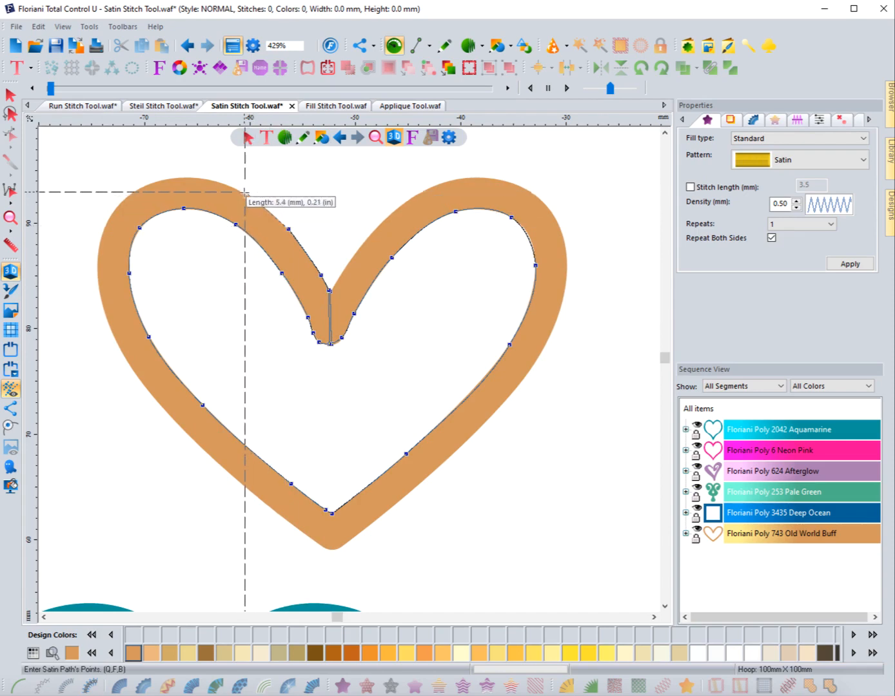
left_click(199, 177)
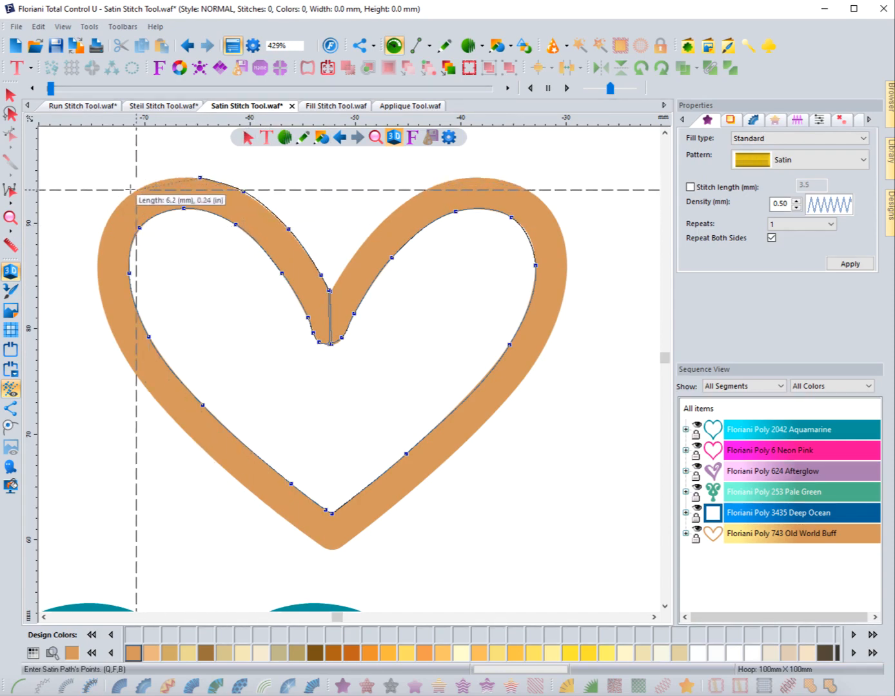
left_click(132, 191)
left_click(140, 228)
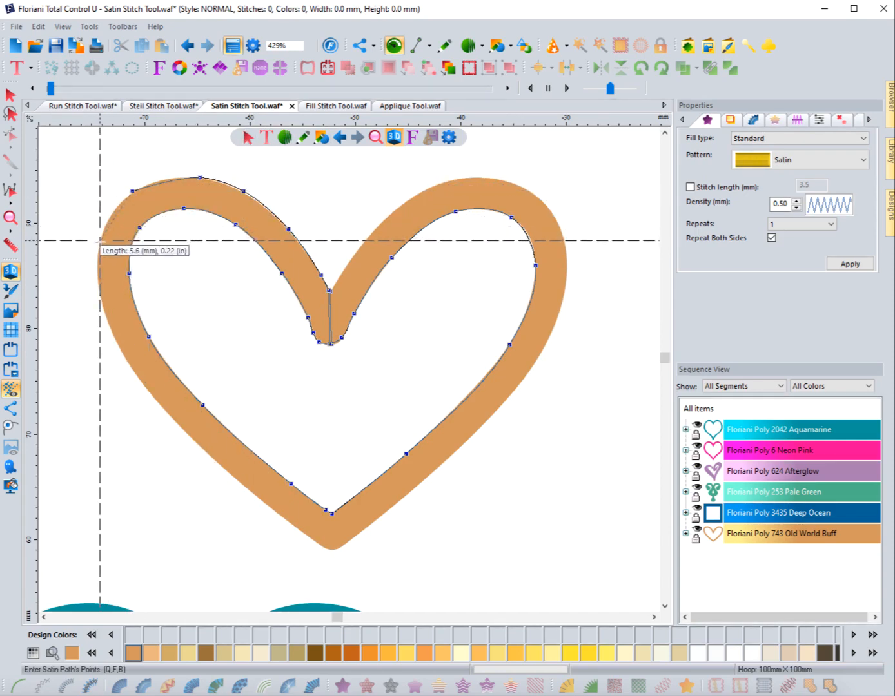
Trace the outer edge down the heart's left side with curve points and around to the outer bottom tip.
left_click(100, 242)
left_click(106, 319)
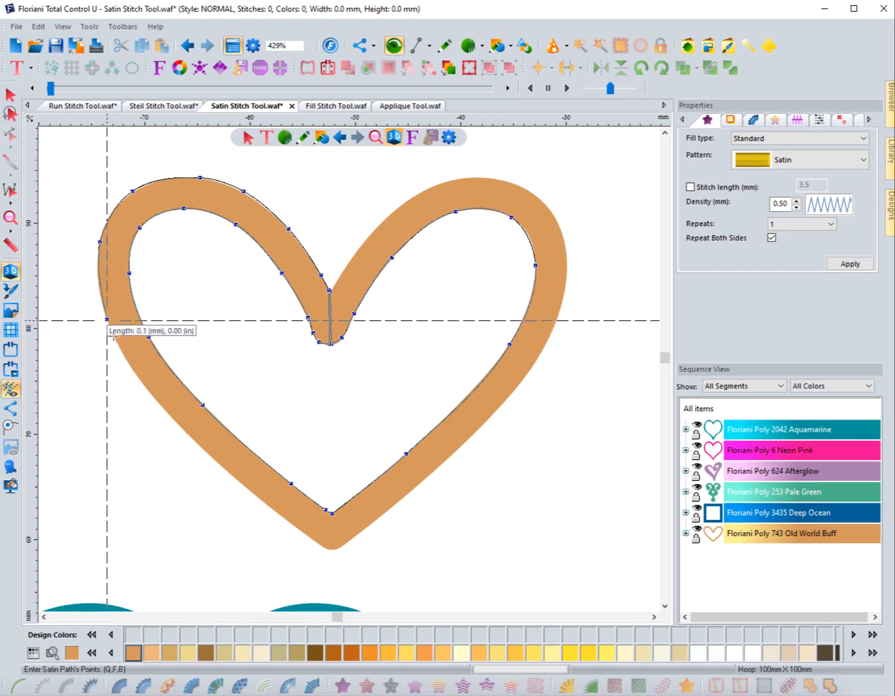
left_click(216, 460)
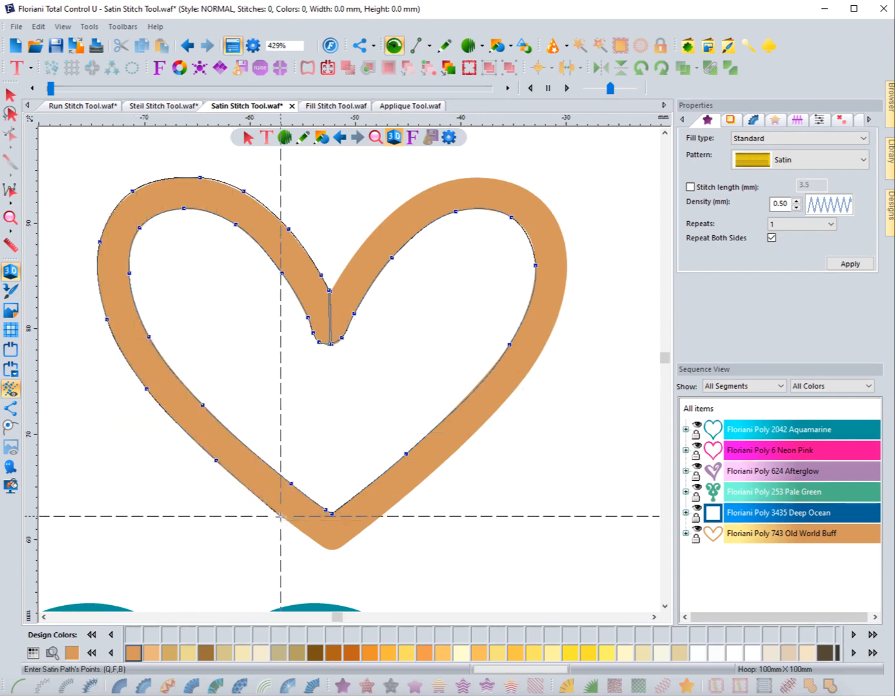
left_click(281, 515)
left_click(319, 542)
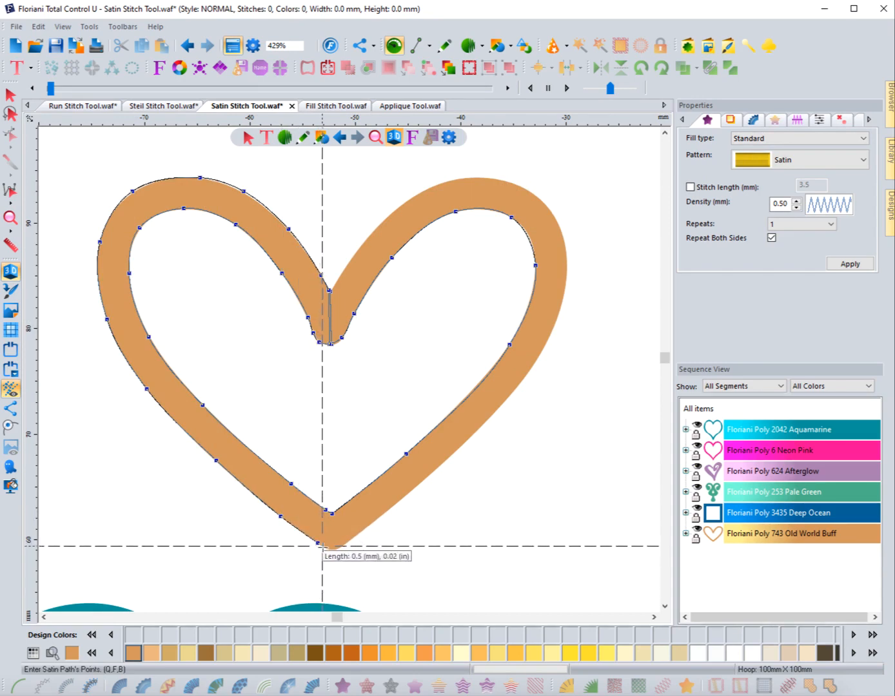
left_click(324, 548)
left_click(333, 550)
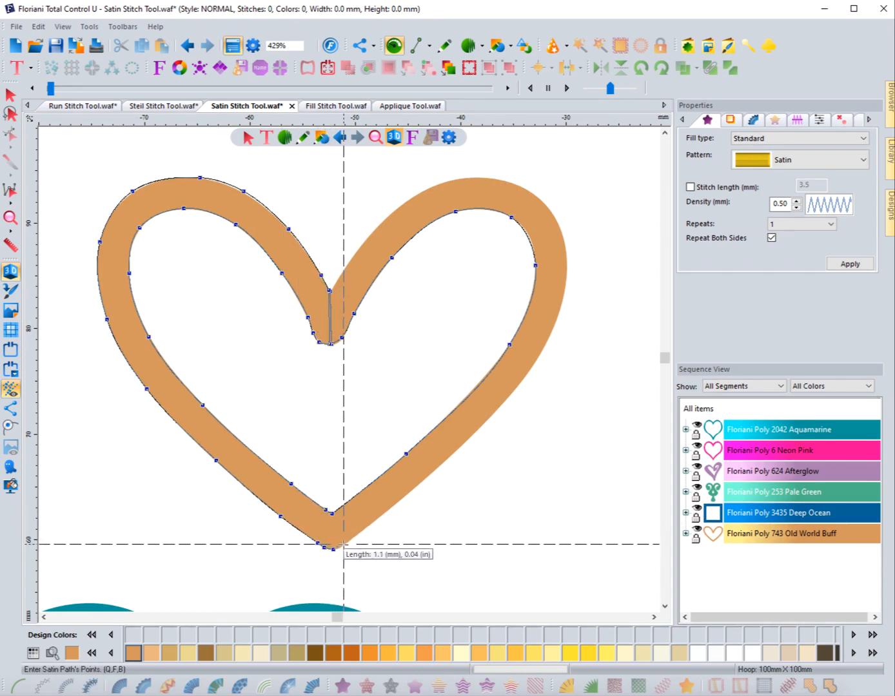
Trace the outer edge from the bottom tip up the heart's right side to the start of the right lobe.
left_click(345, 545)
left_click(390, 509)
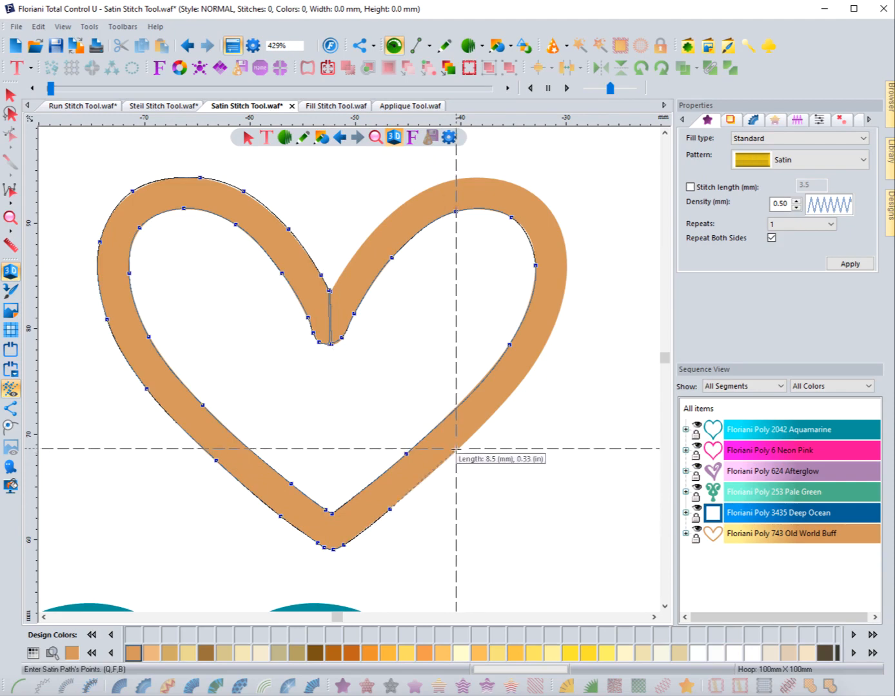
left_click(458, 449)
left_click(528, 376)
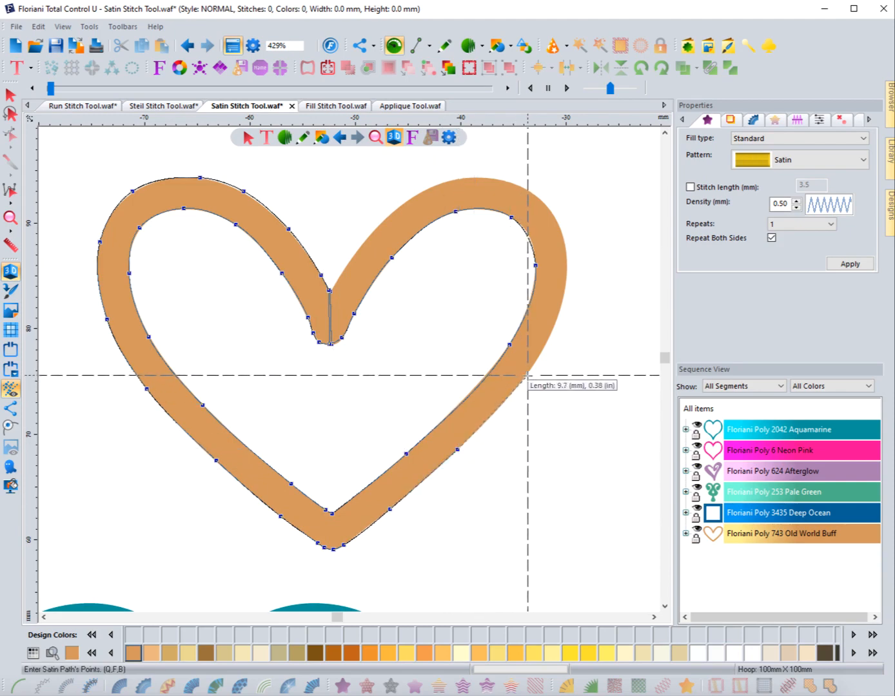
left_click(562, 299)
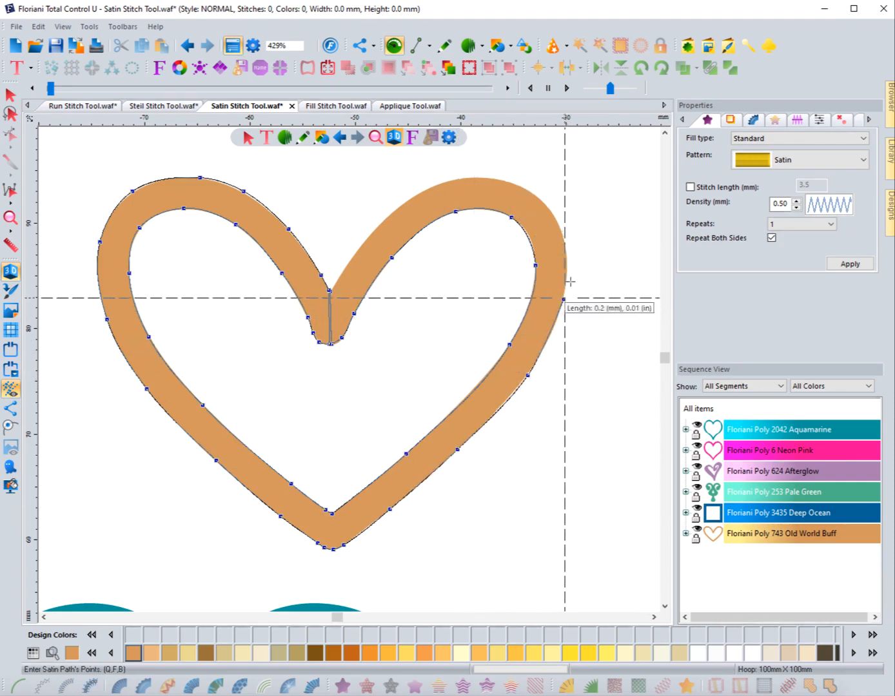
left_click(565, 240)
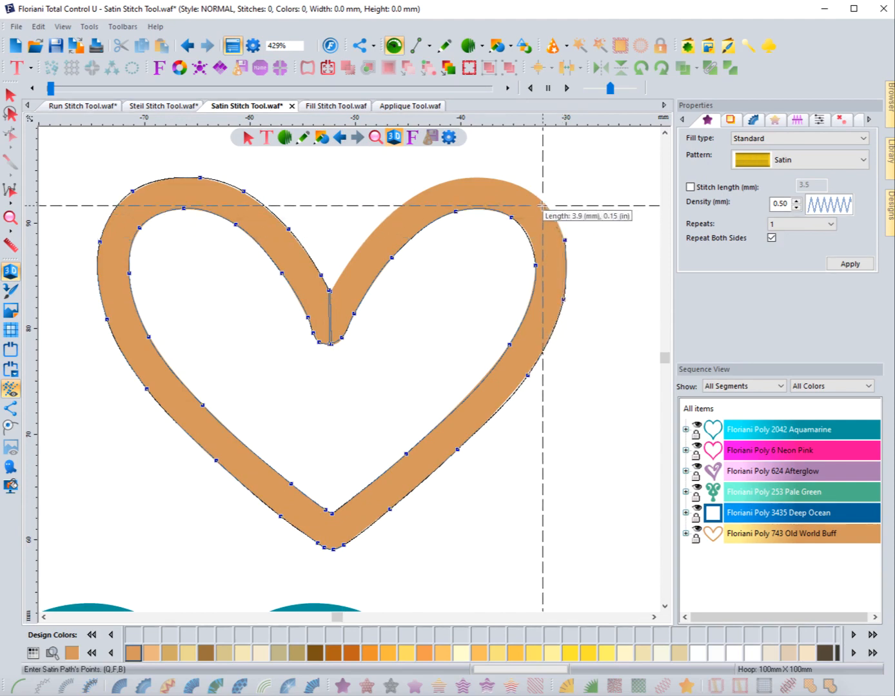
Trace the outer edge over the heart's right lobe and back down to the upper notch to complete the outline.
left_click(474, 178)
left_click(413, 196)
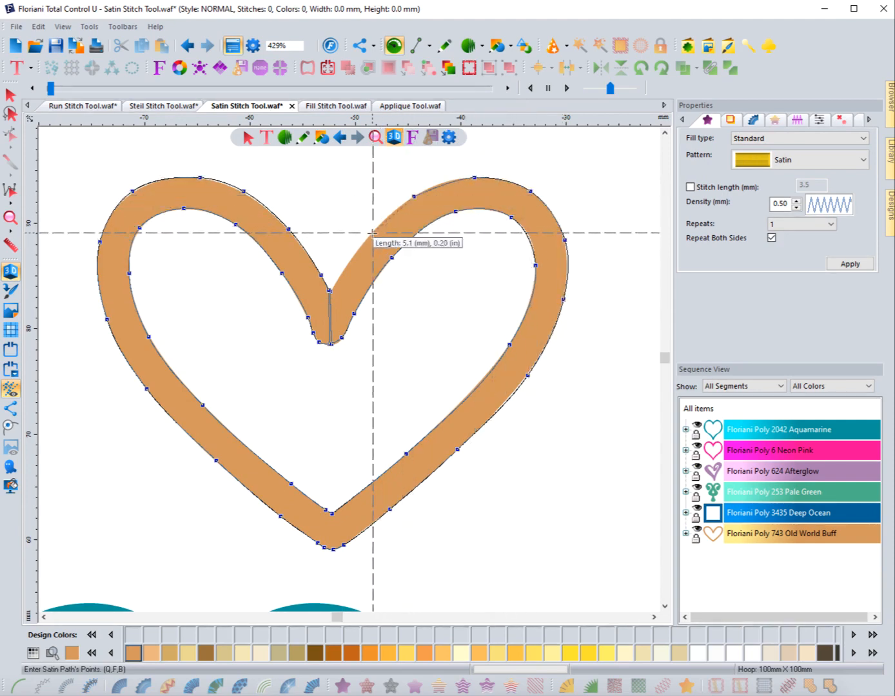
left_click(366, 238)
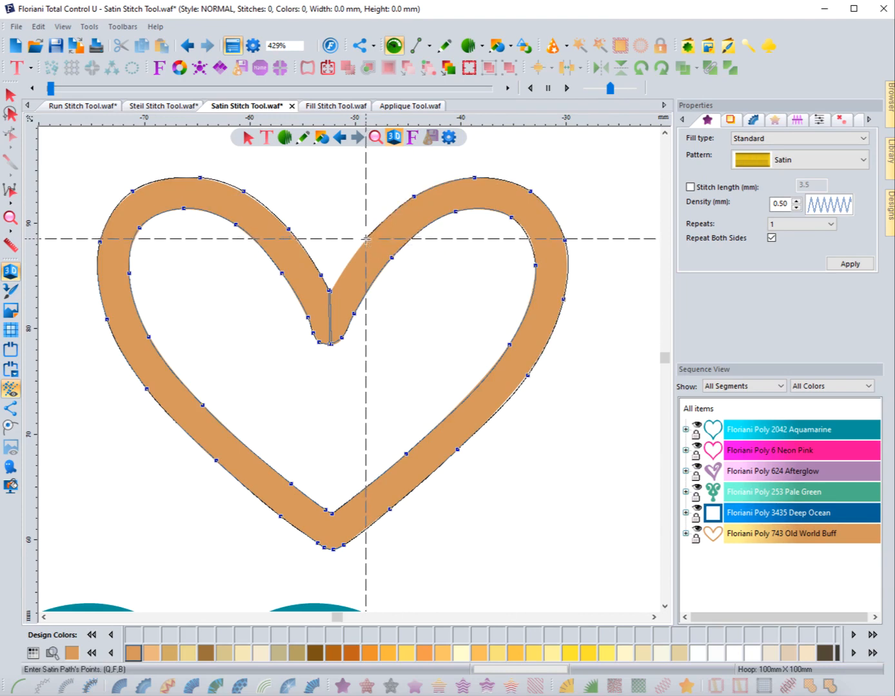
left_click(343, 274)
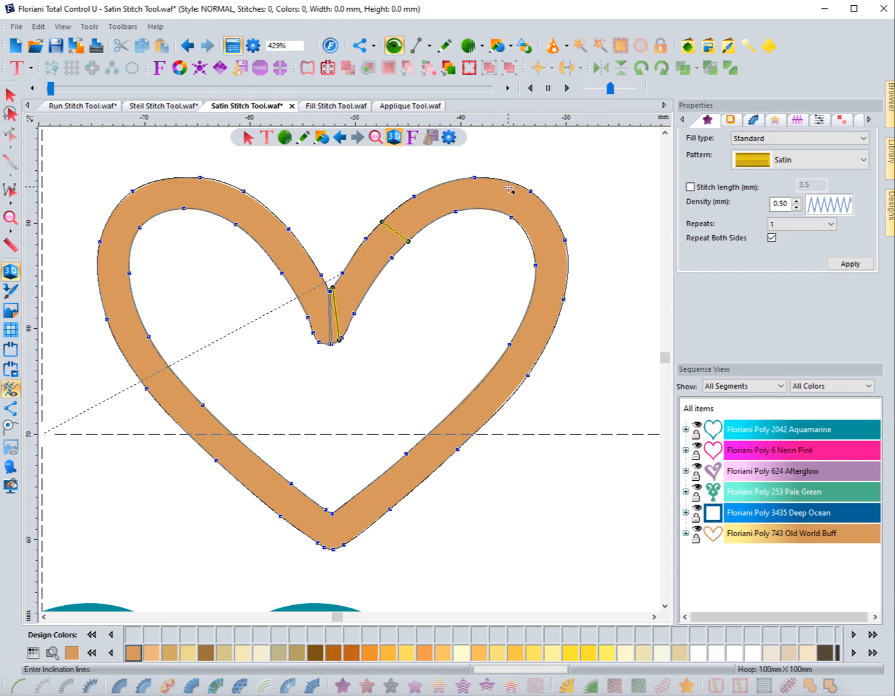
Add inclination lines across the band all around the heart, set entry and exit points at the notch, and generate the satin stitches.
left_click(405, 247)
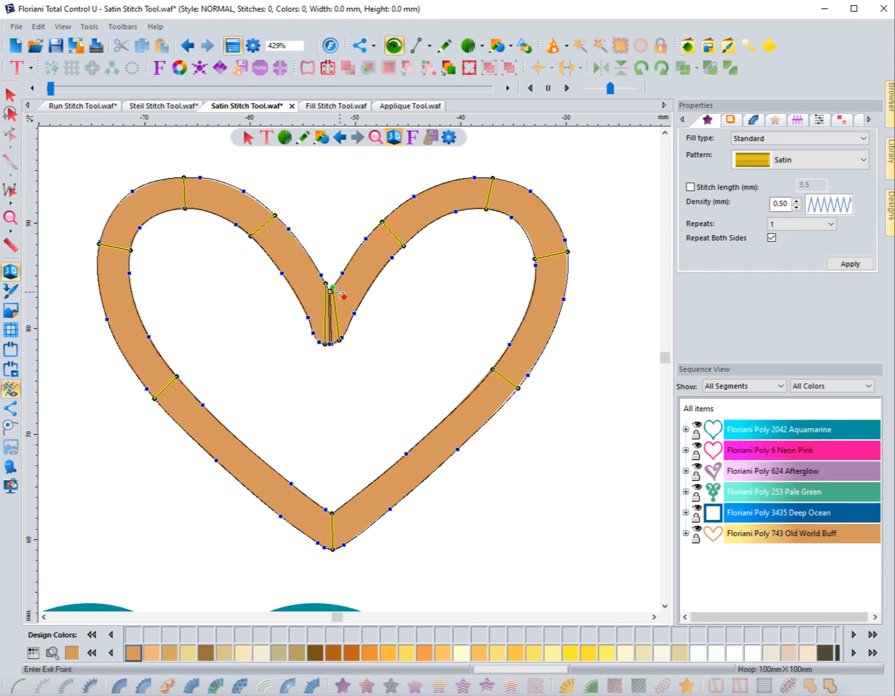
left_click(326, 349)
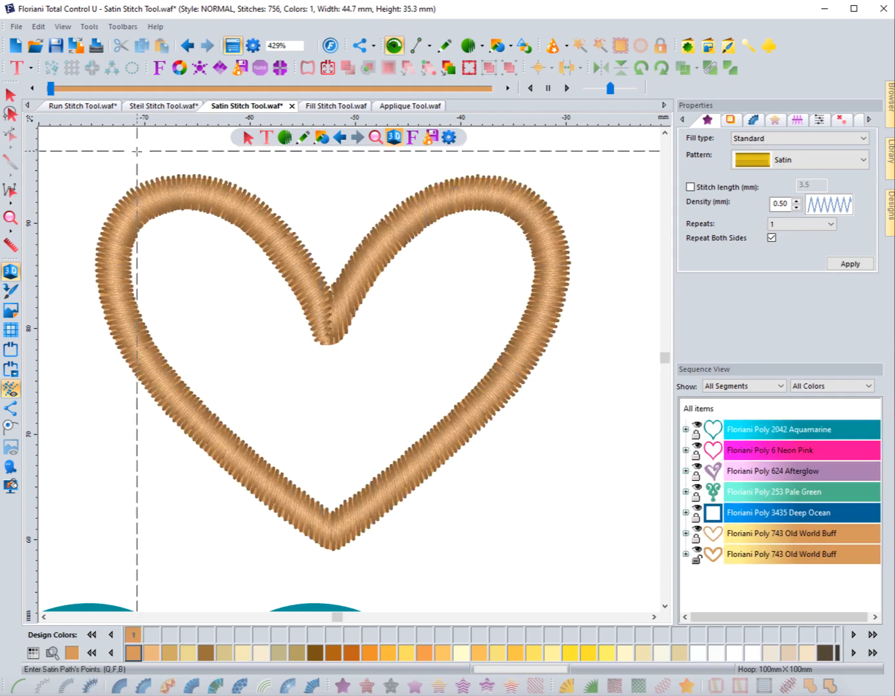
Select the satin heart and adjust the inclination line on the right of the centre notch in outline editing, then deselect it.
left_click(10, 95)
left_click(368, 315)
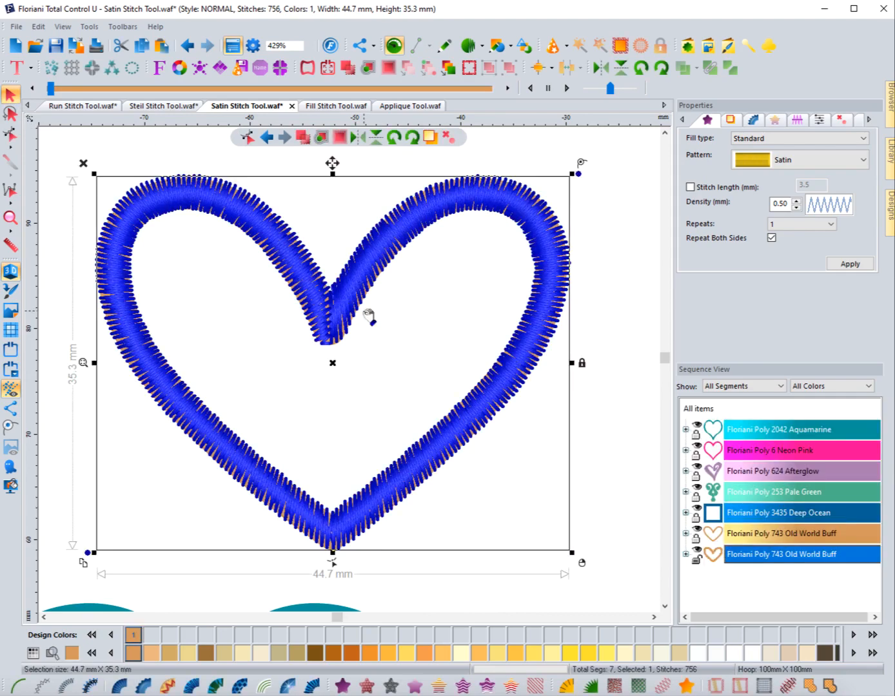
left_click(334, 563)
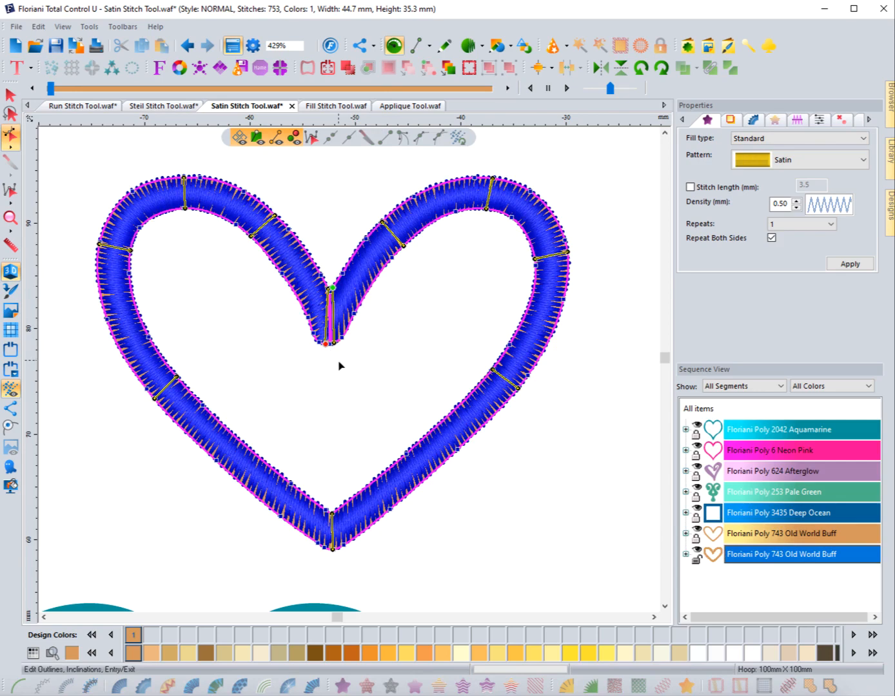
left_click(7, 90)
left_click(84, 152)
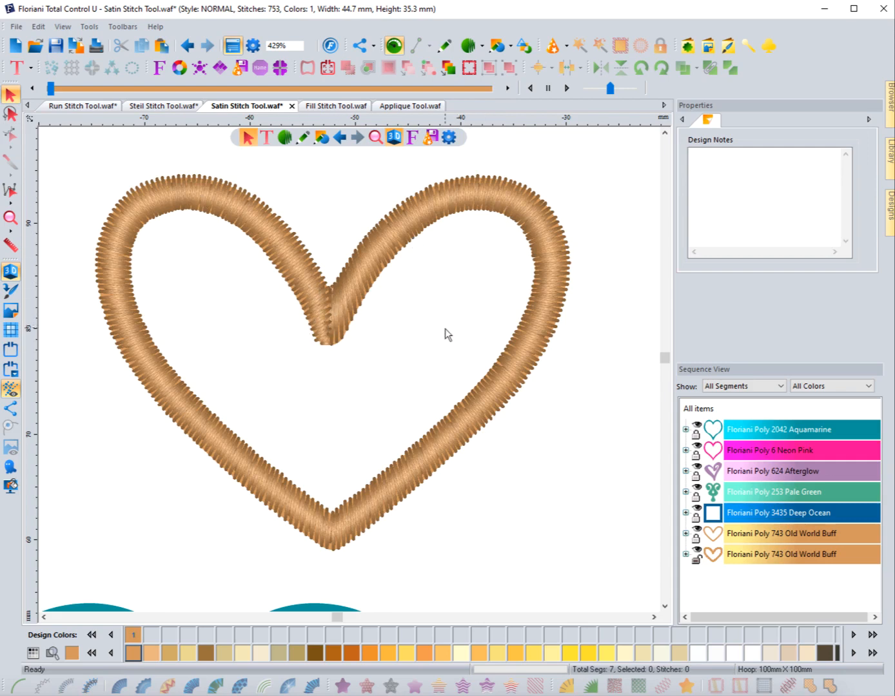
Delete the stitched satin heart from the artwork.
left_click(353, 330)
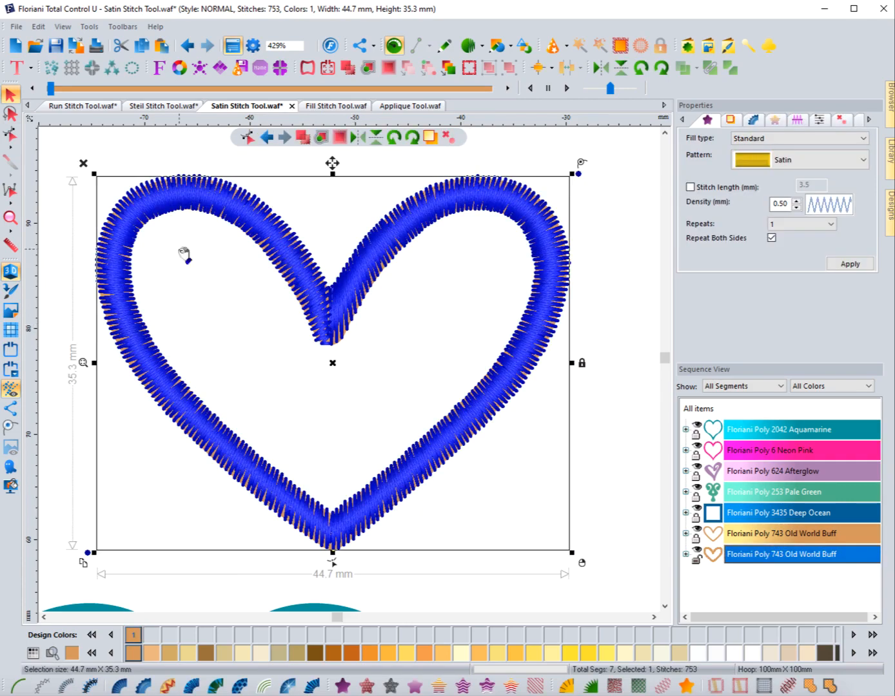
key("Delete")
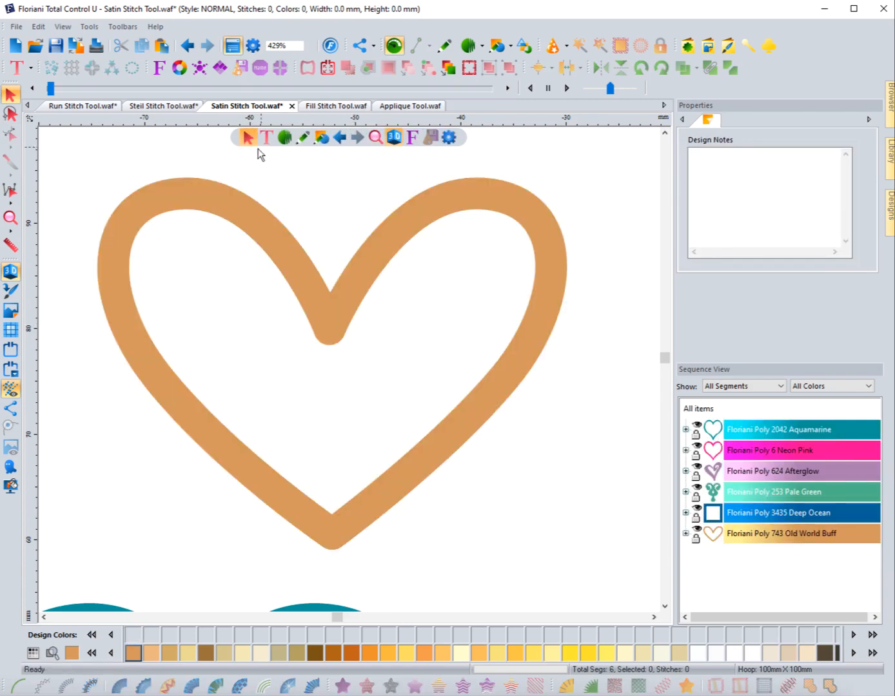
Start a Classic Satin Stitch column at the heart's centre notch and place edge point pairs up the start of the right lobe.
left_click(284, 137)
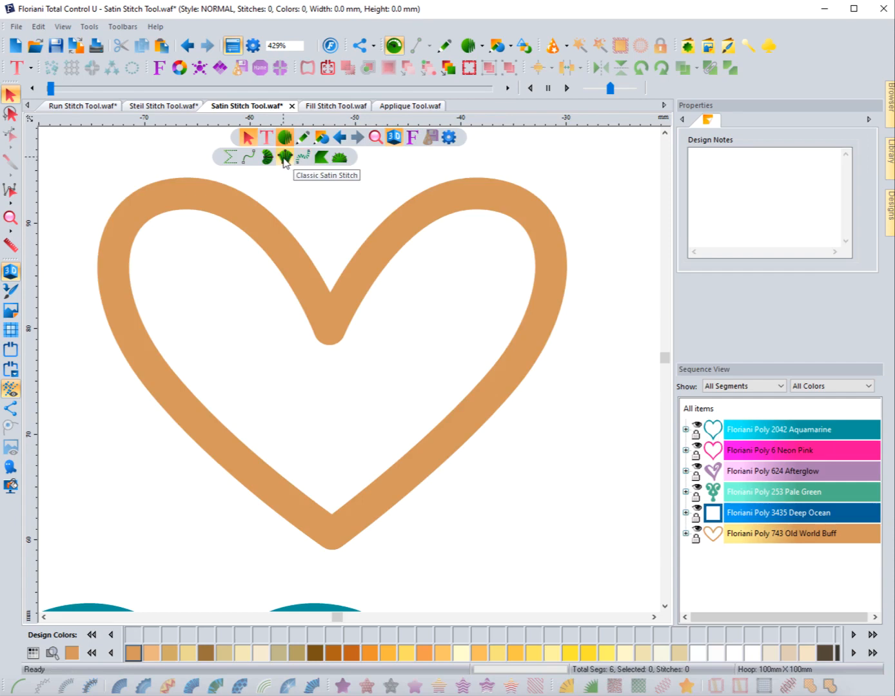
left_click(283, 156)
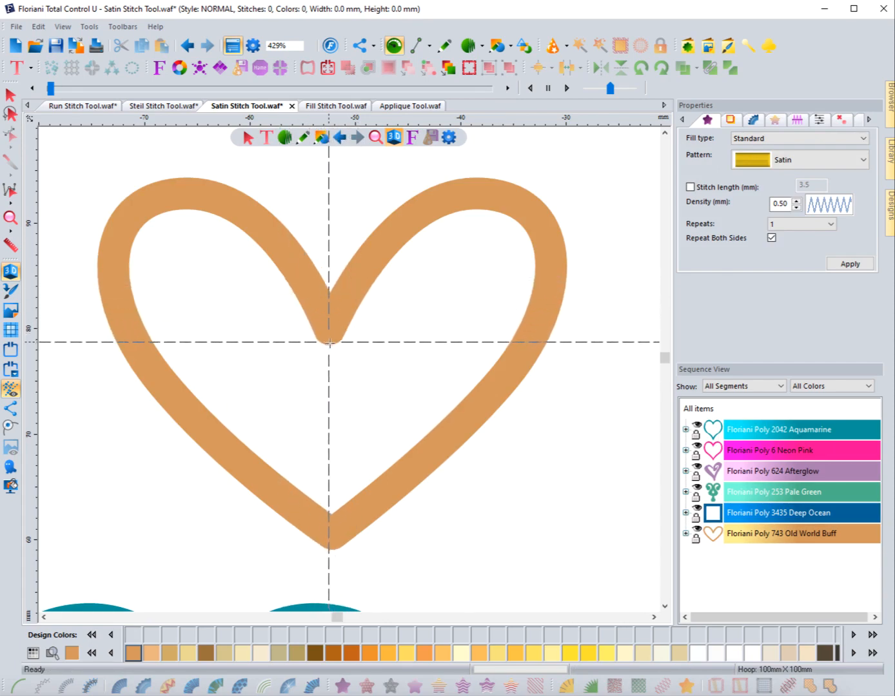
left_click(332, 342)
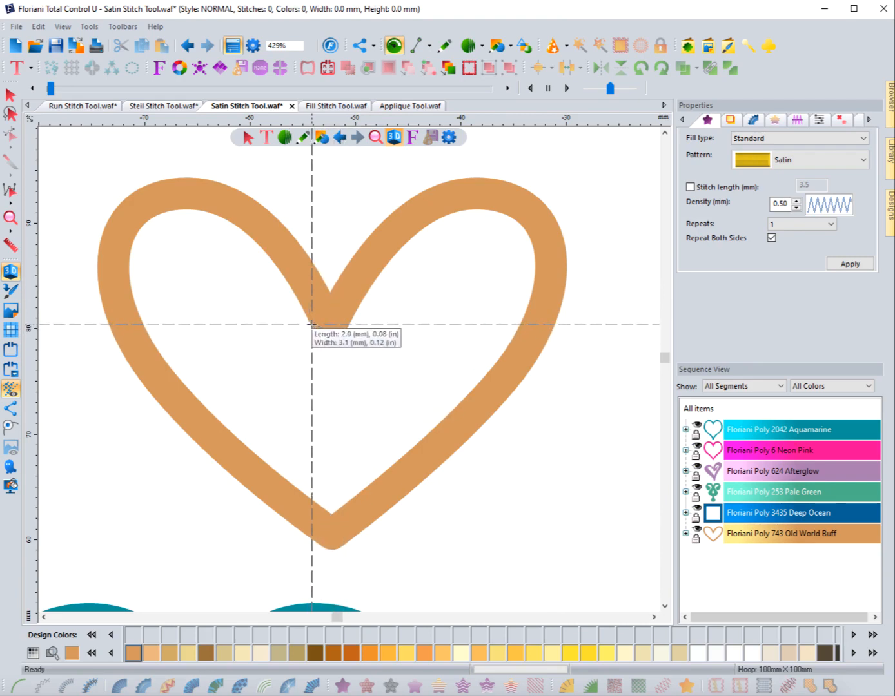
left_click(314, 324)
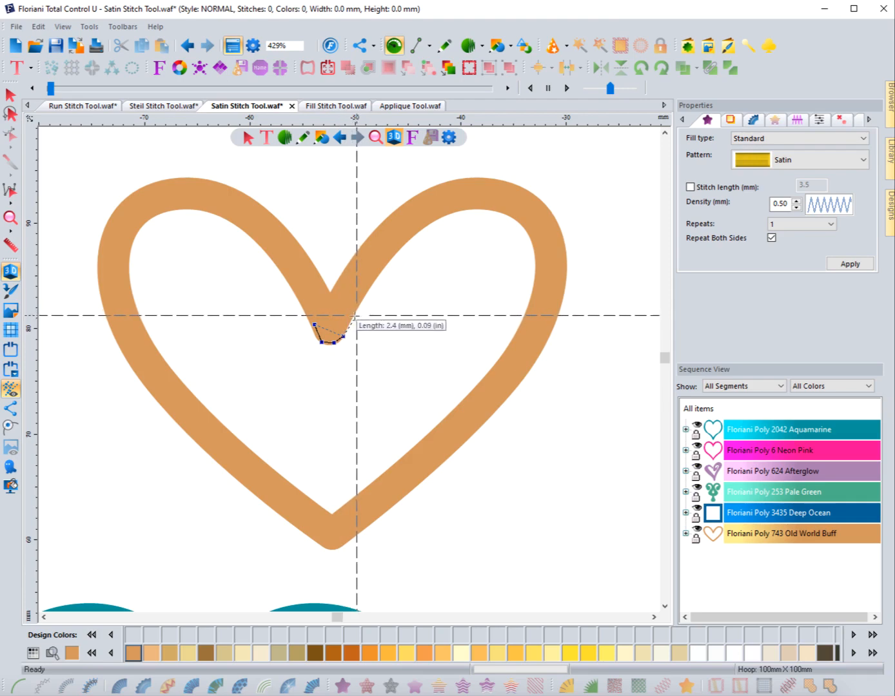
left_click(352, 314)
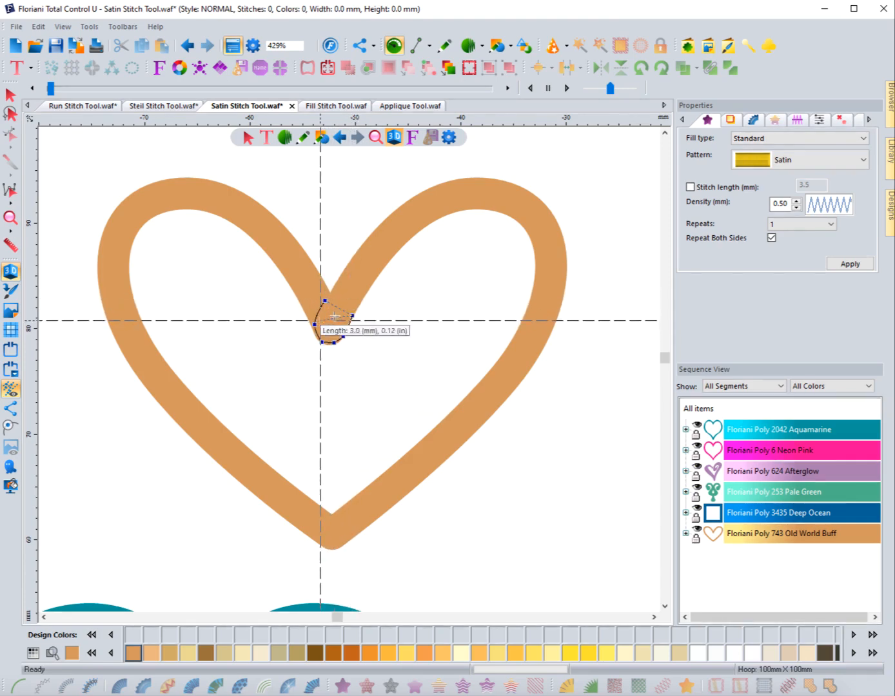
left_click(376, 279)
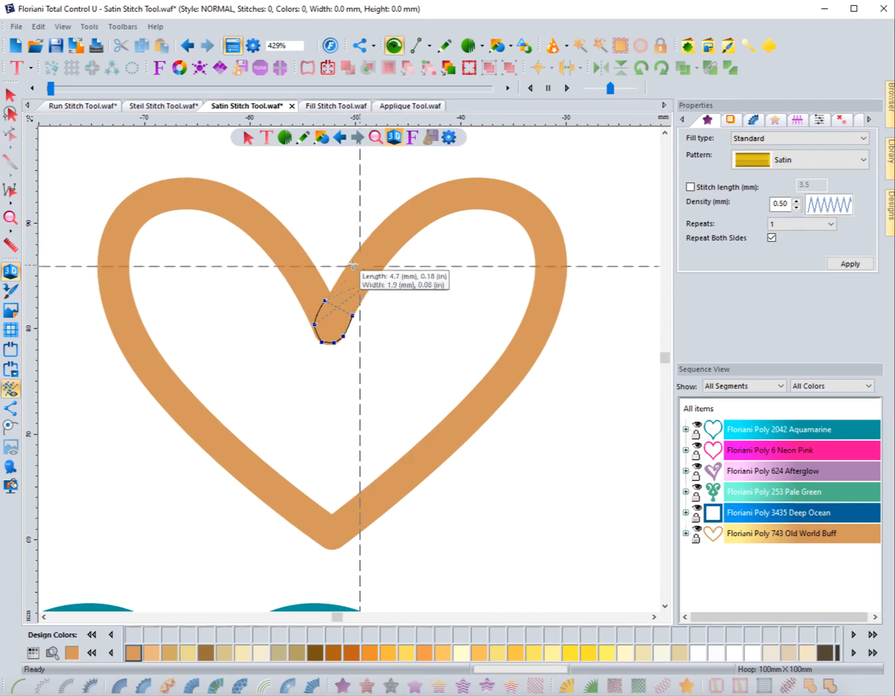
left_click(349, 262)
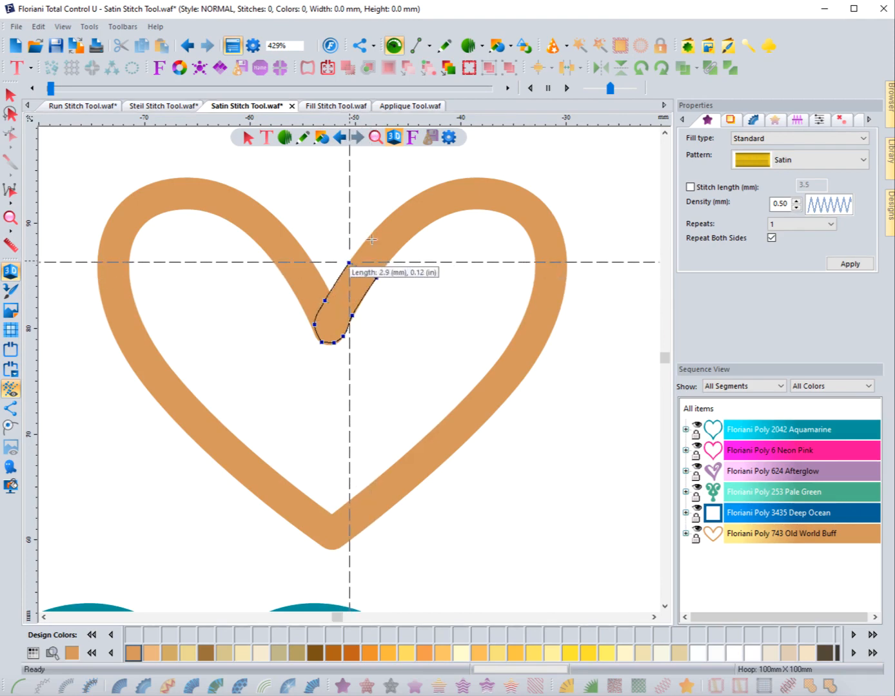
Continue the satin column with point pairs on the inner and outer edges around the heart's right lobe.
left_click(420, 230)
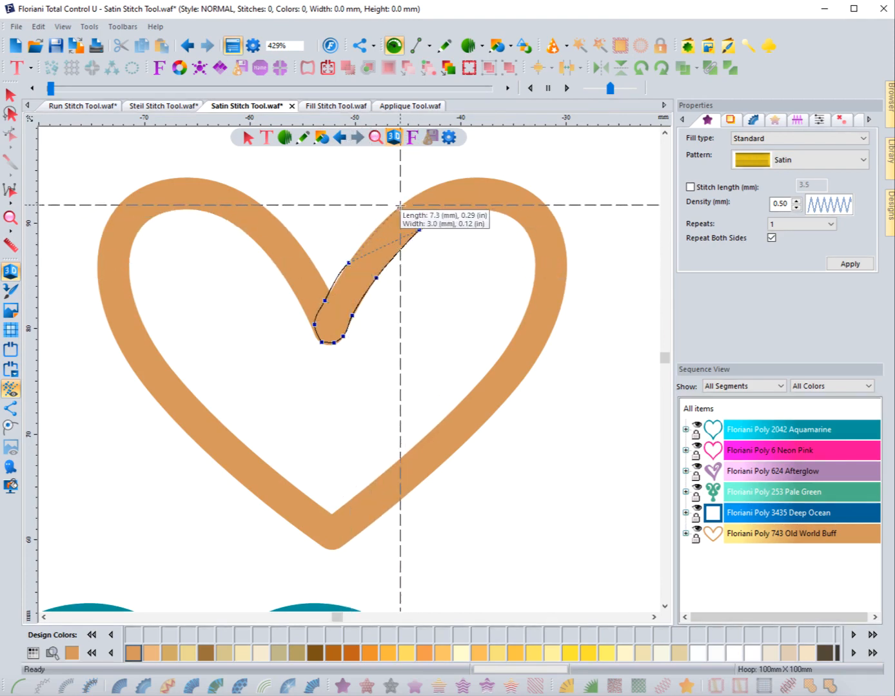
left_click(399, 204)
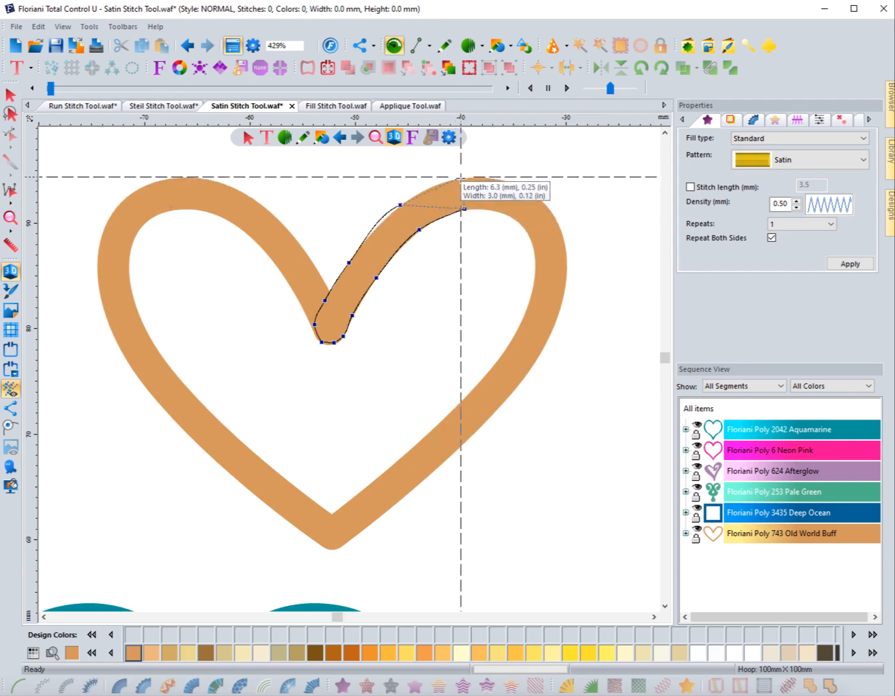
left_click(461, 179)
left_click(508, 214)
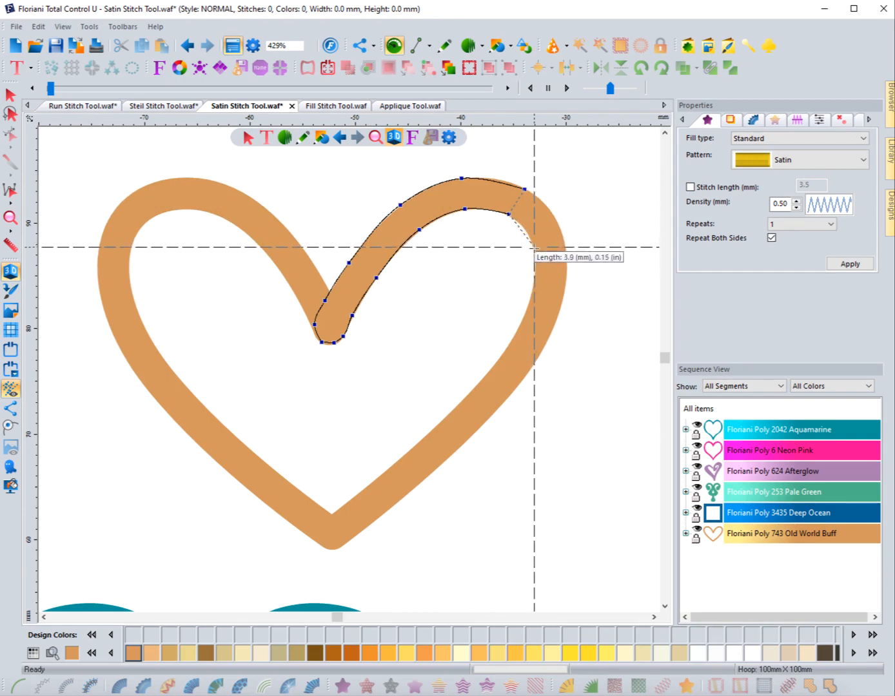
left_click(535, 247)
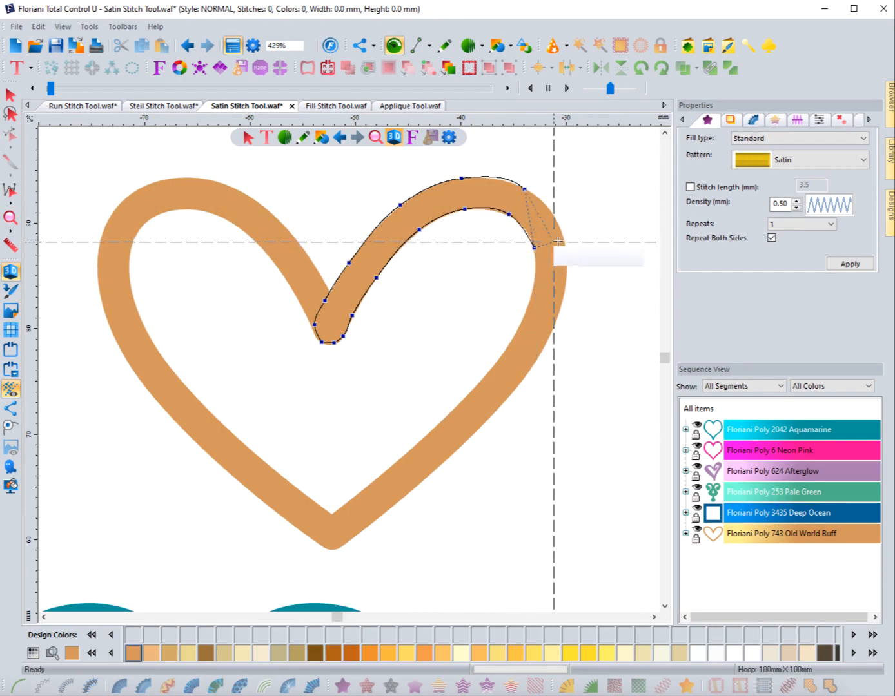
left_click(528, 308)
left_click(554, 317)
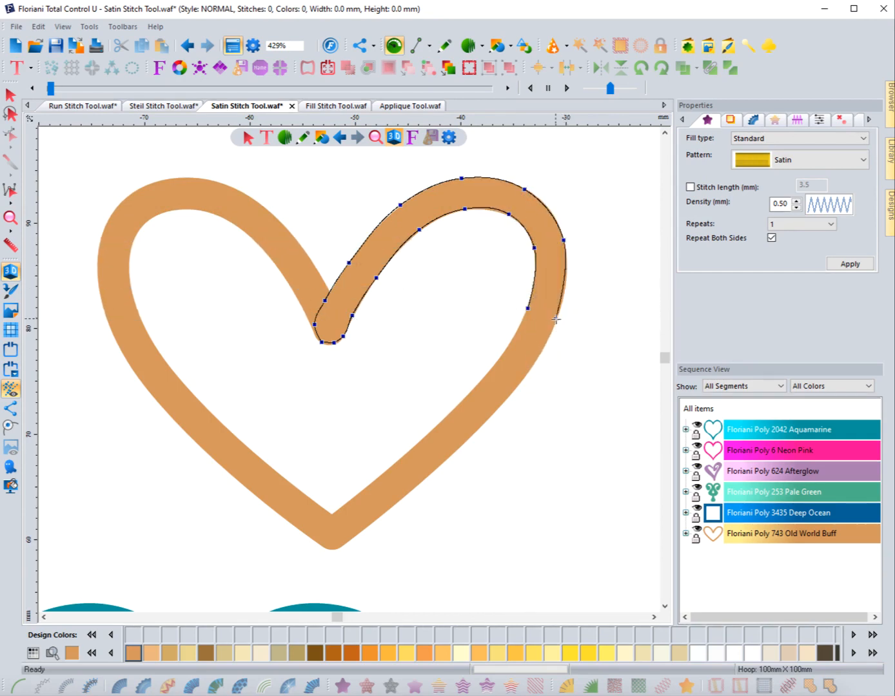
Place point pairs down the heart's lower right side, ending with a pair across the bottom tip.
left_click(482, 381)
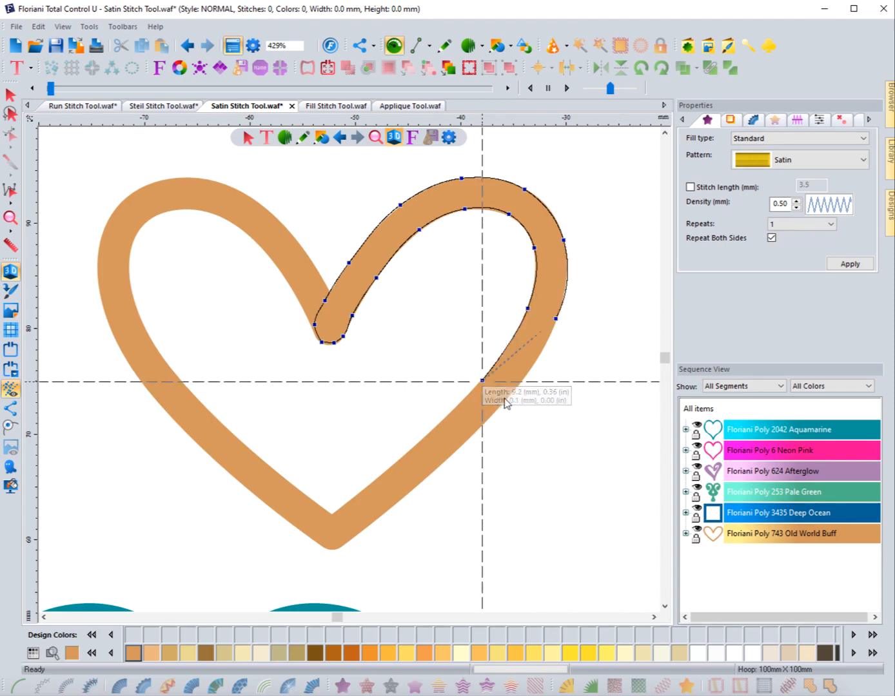
left_click(507, 398)
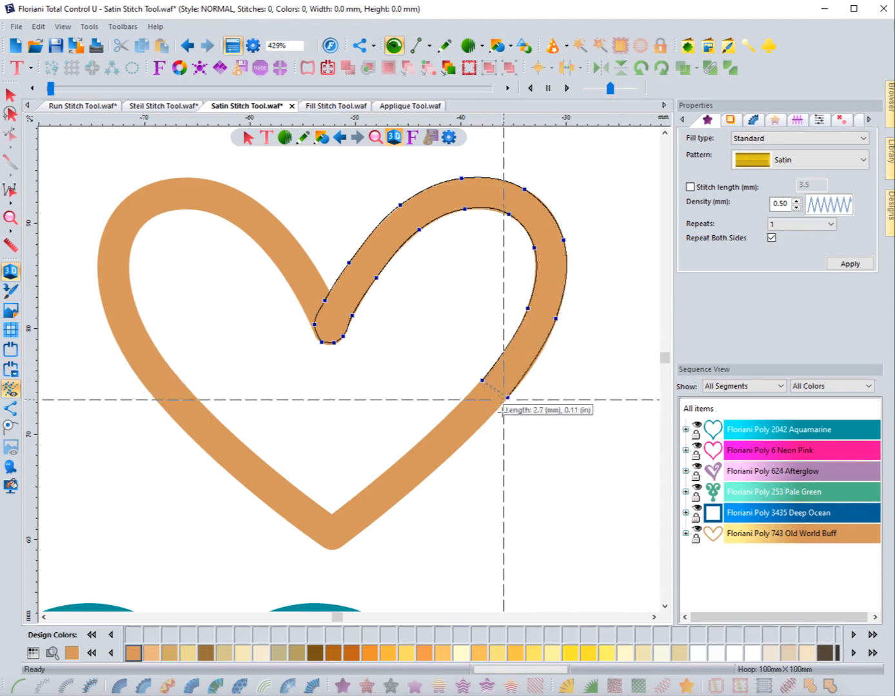
left_click(408, 453)
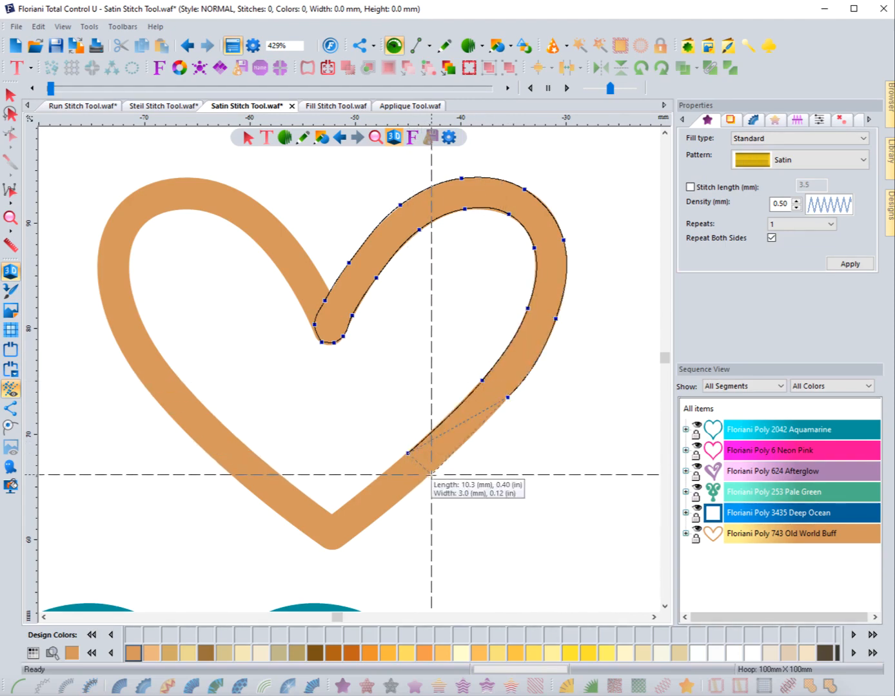
left_click(431, 474)
left_click(358, 495)
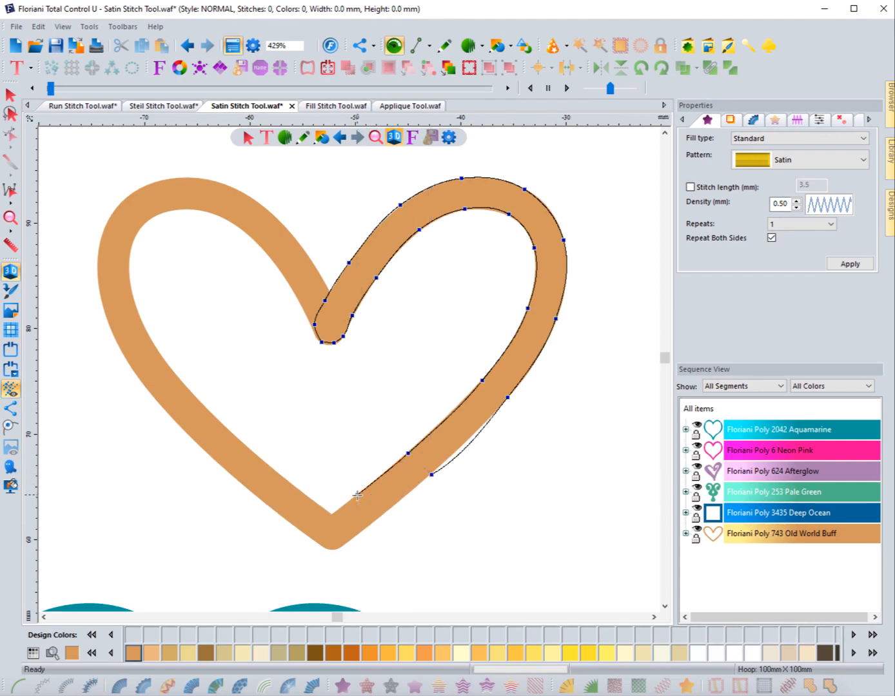
left_click(379, 517)
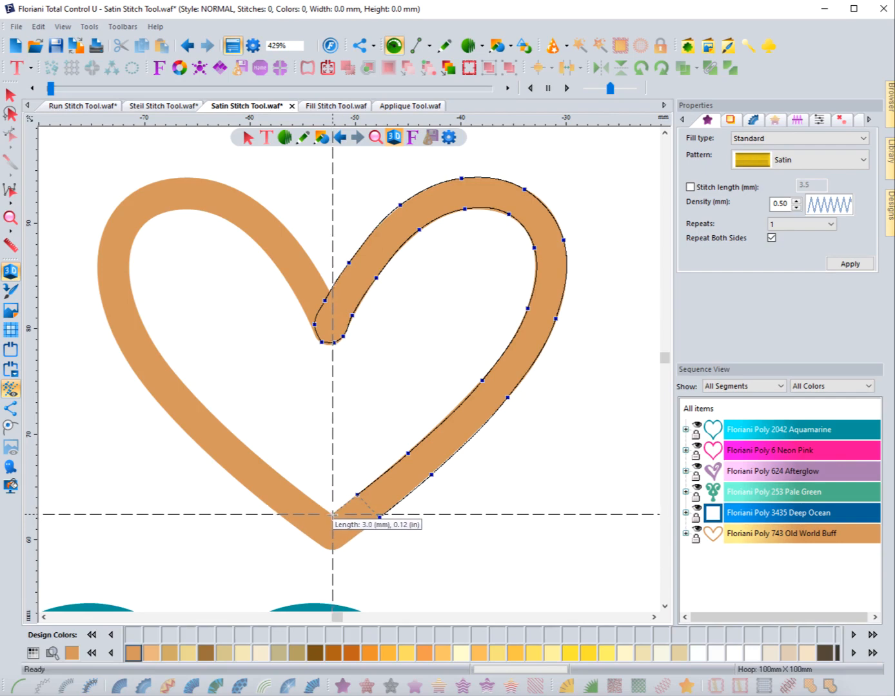
left_click(332, 514)
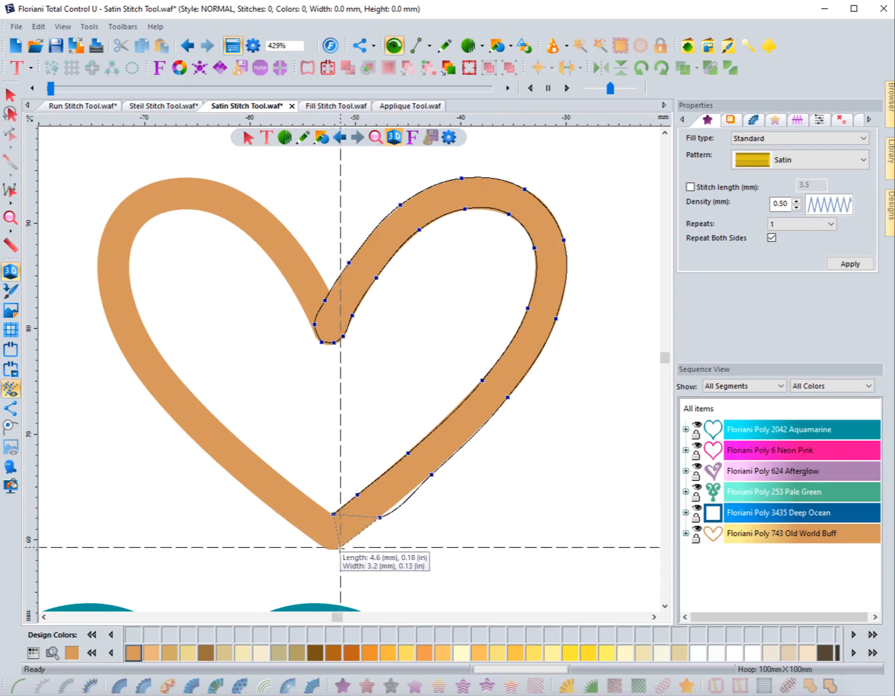
key("Return")
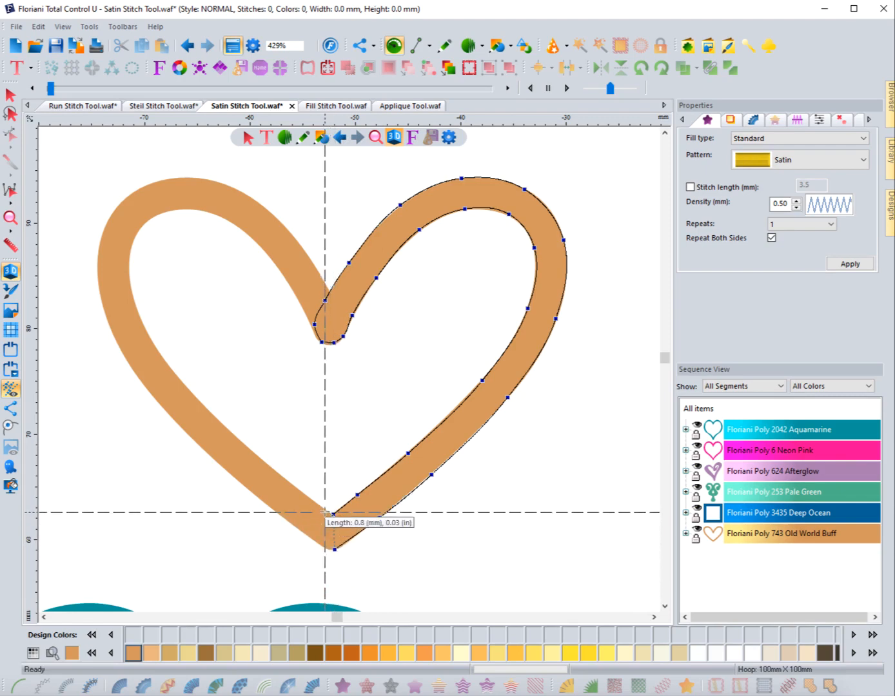
Turn the column at the bottom tip with a close point pair and add pairs up the heart's lower left side.
left_click(324, 511)
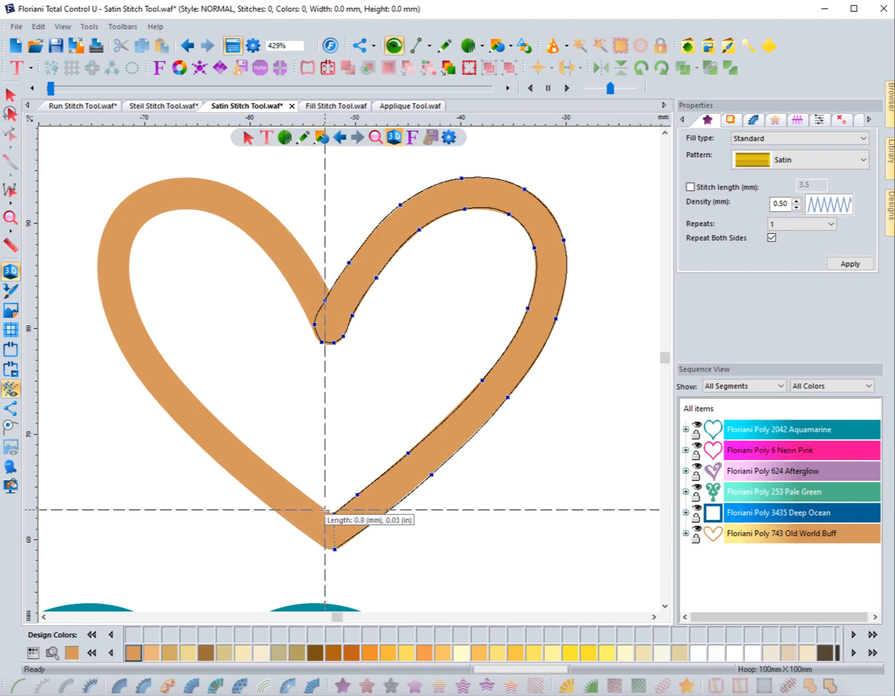
left_click(322, 544)
left_click(280, 475)
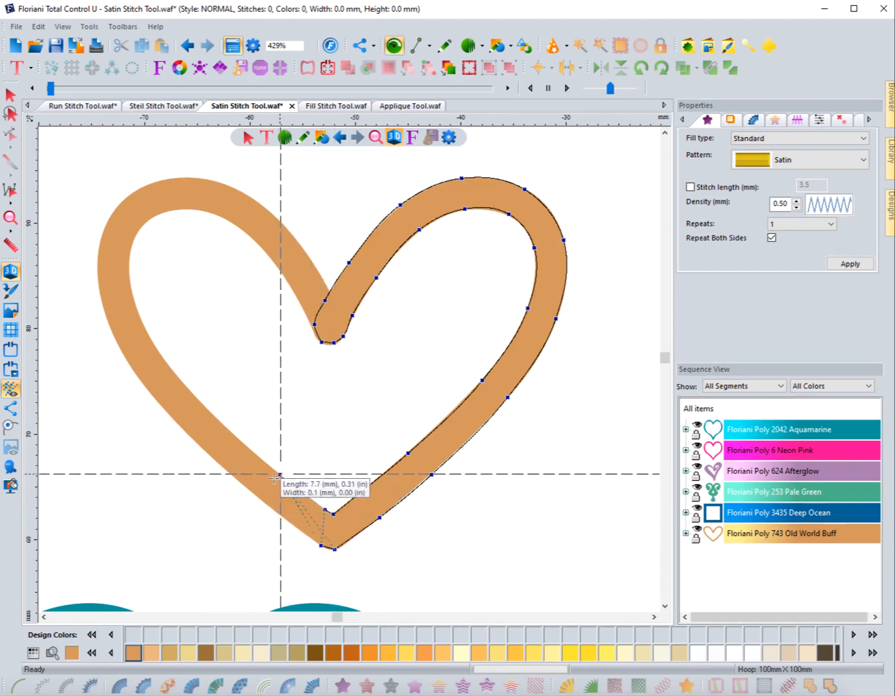
left_click(264, 501)
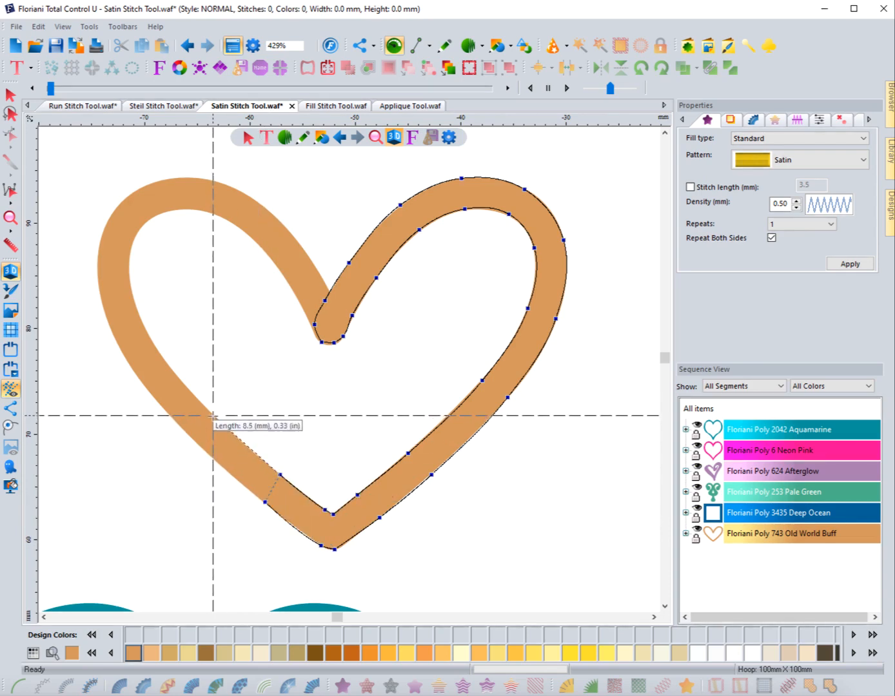
left_click(213, 416)
left_click(194, 438)
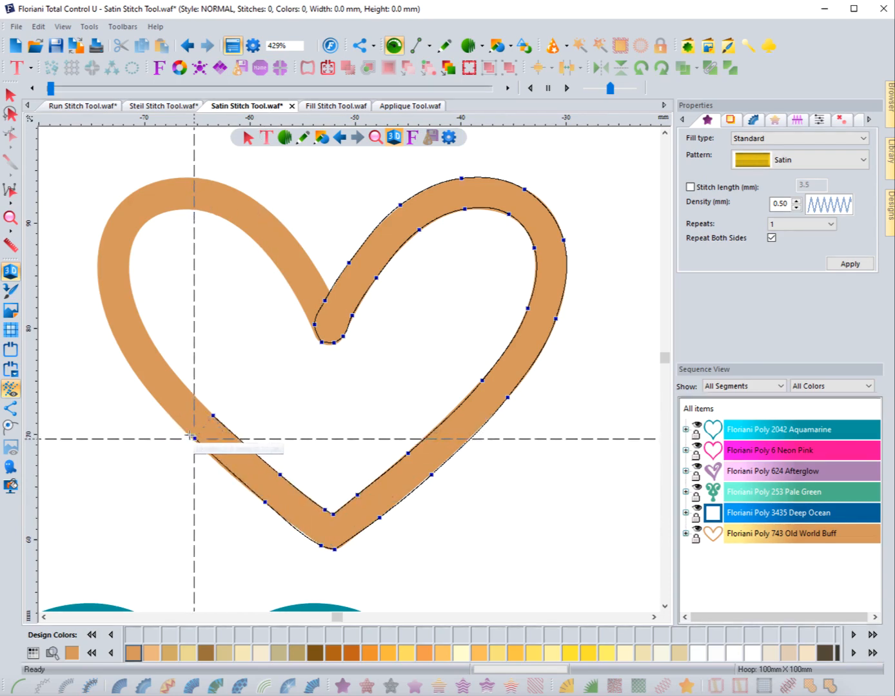
left_click(162, 358)
left_click(138, 376)
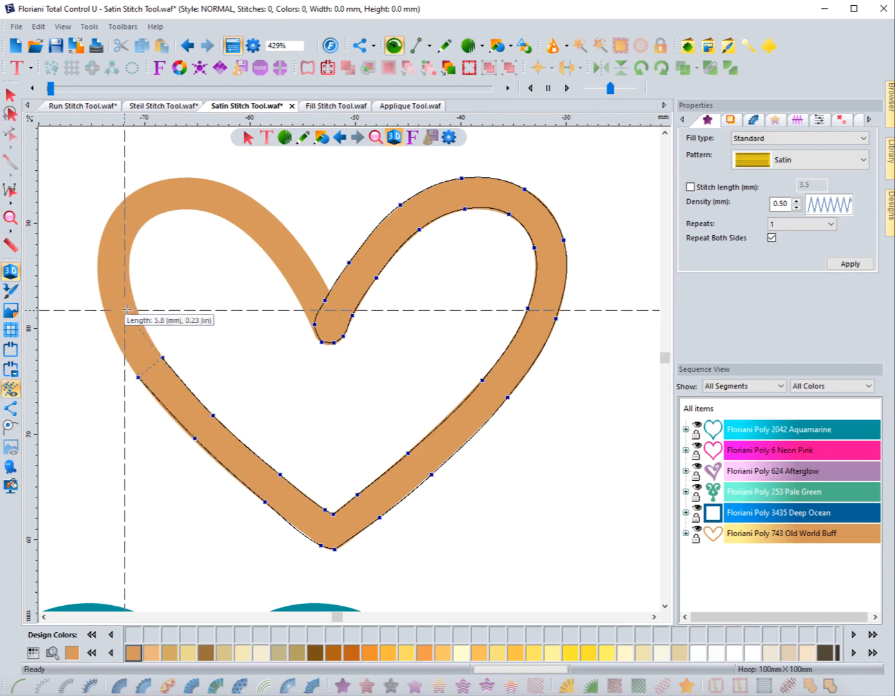
Place point pairs on the band's inner and outer edges up and around the heart's left lobe.
left_click(138, 308)
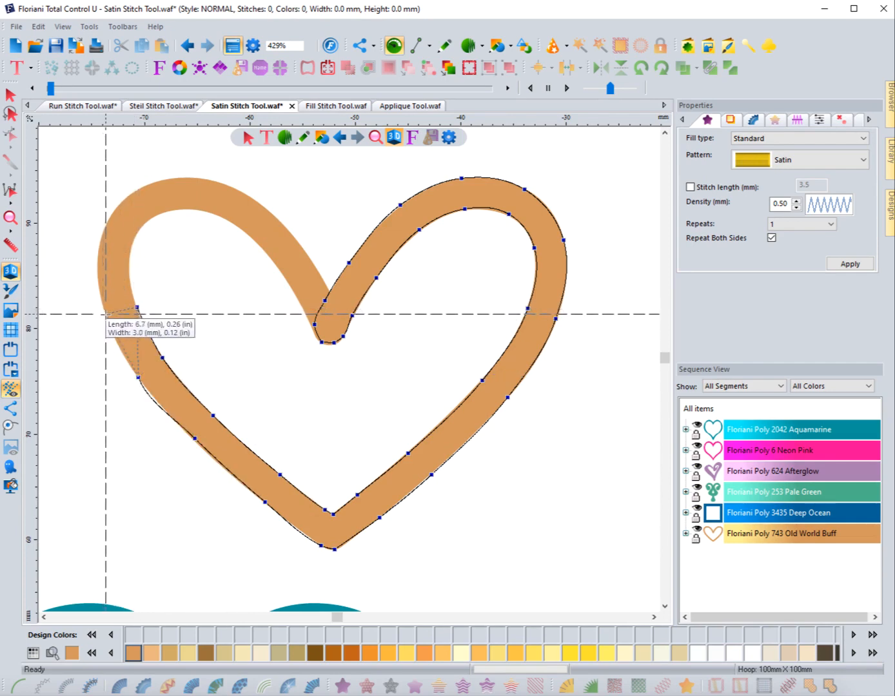
left_click(106, 314)
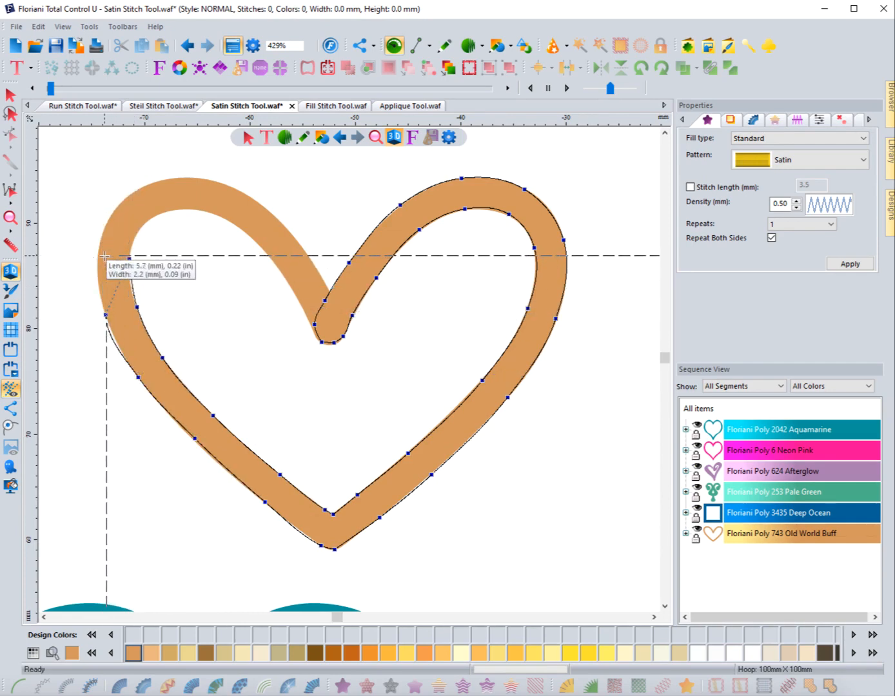
left_click(97, 253)
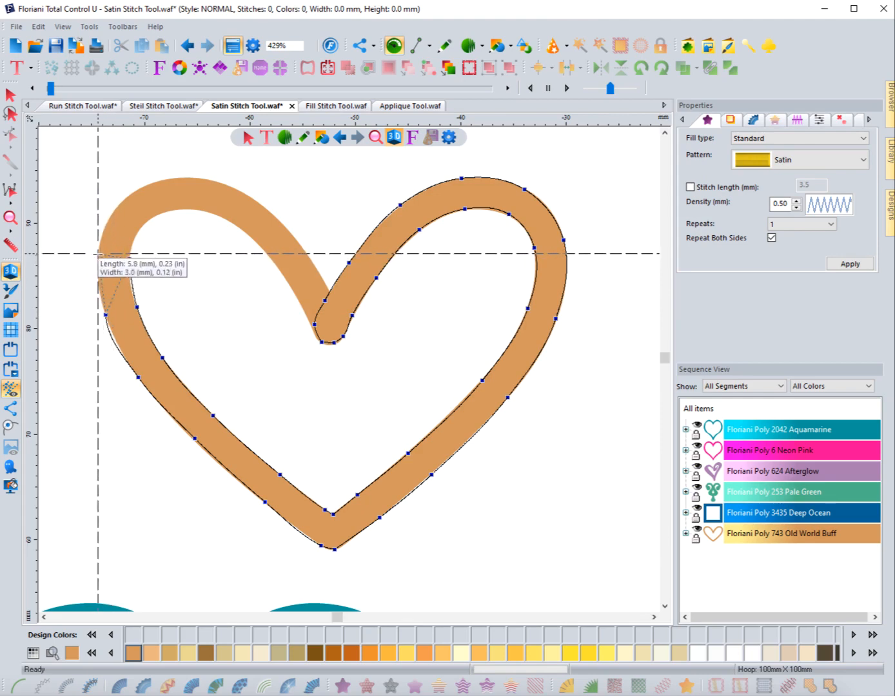
left_click(128, 259)
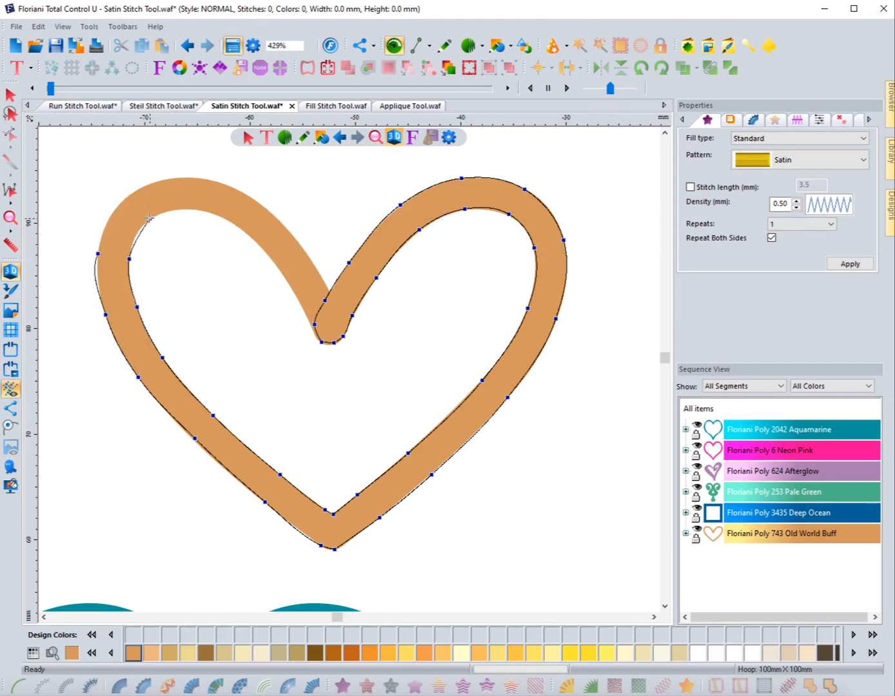
left_click(135, 189)
left_click(149, 218)
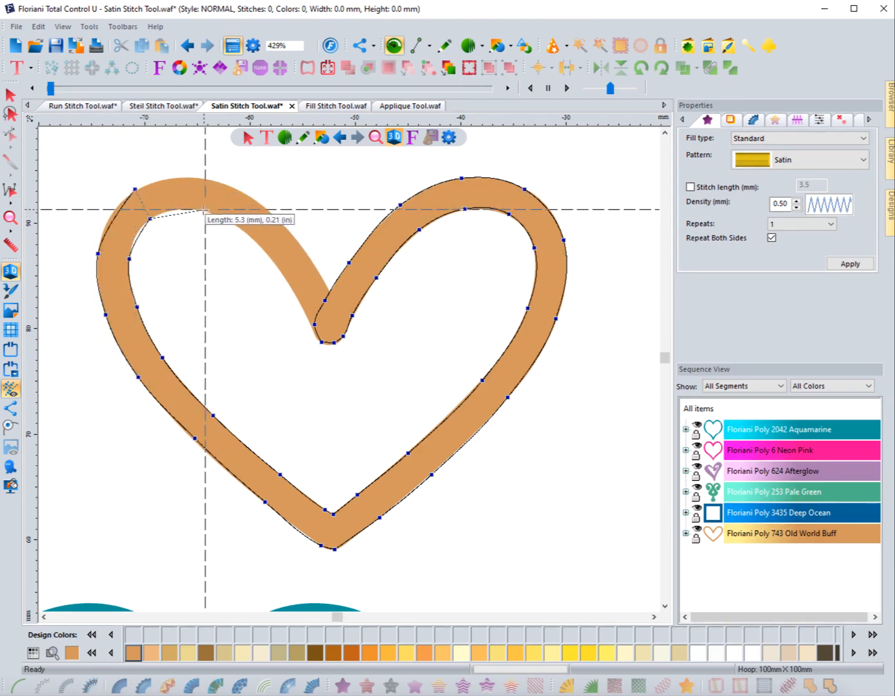
left_click(203, 210)
left_click(210, 180)
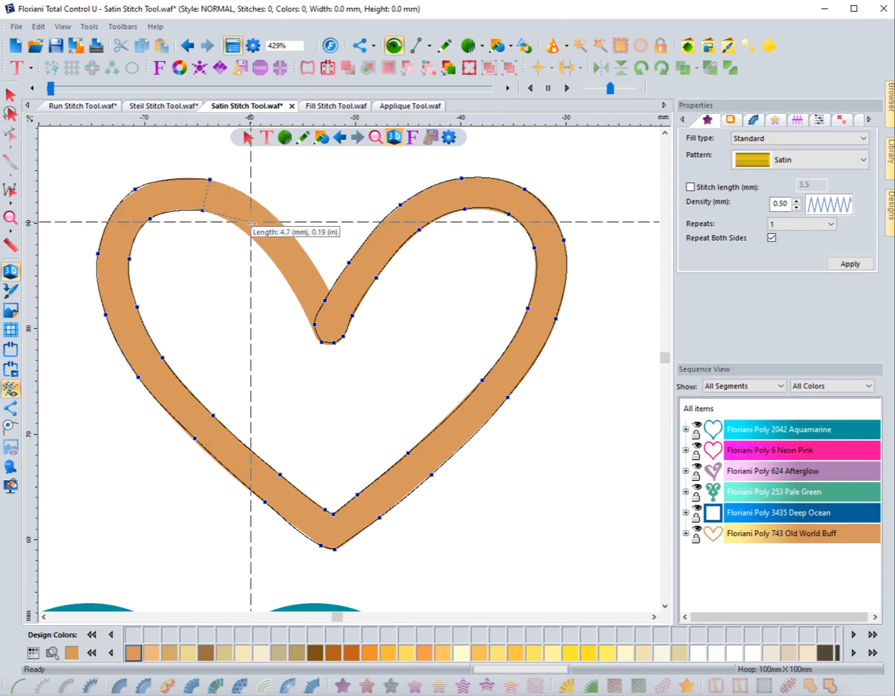
Finish the satin column with point pairs down the left lobe's inner side to the centre notch and generate the stitches.
left_click(258, 245)
left_click(282, 224)
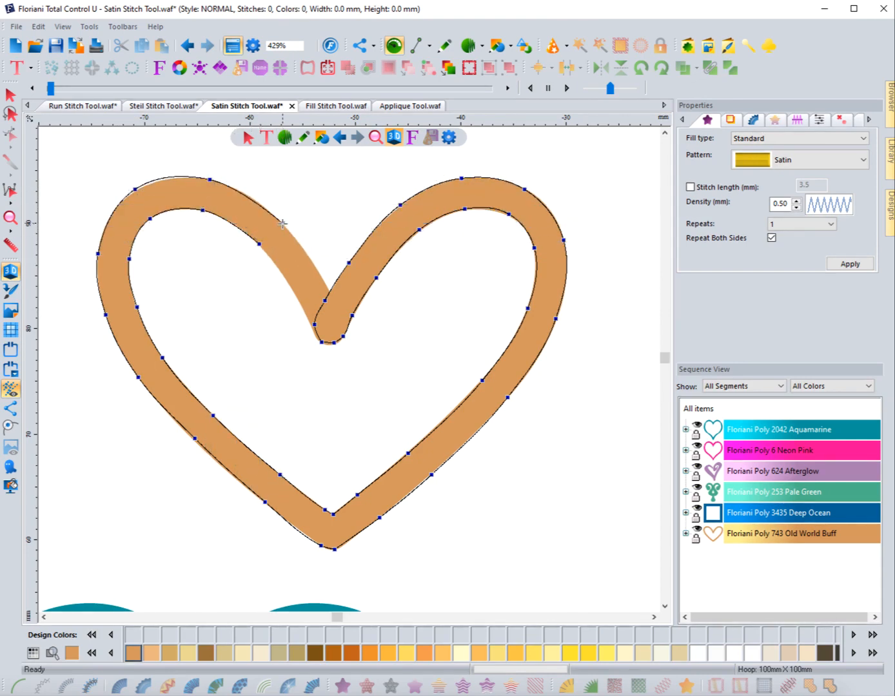
left_click(301, 303)
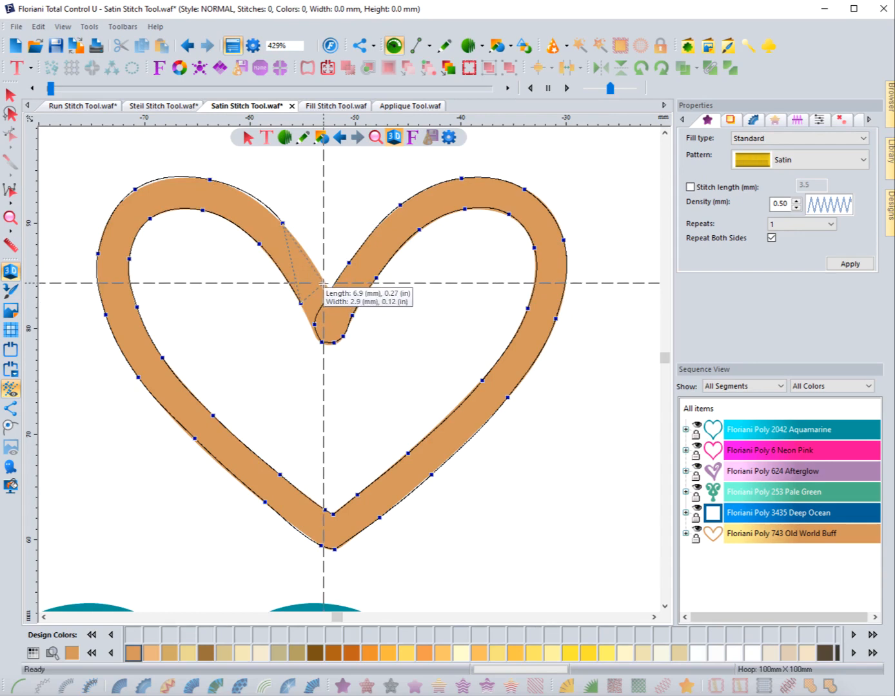
left_click(323, 283)
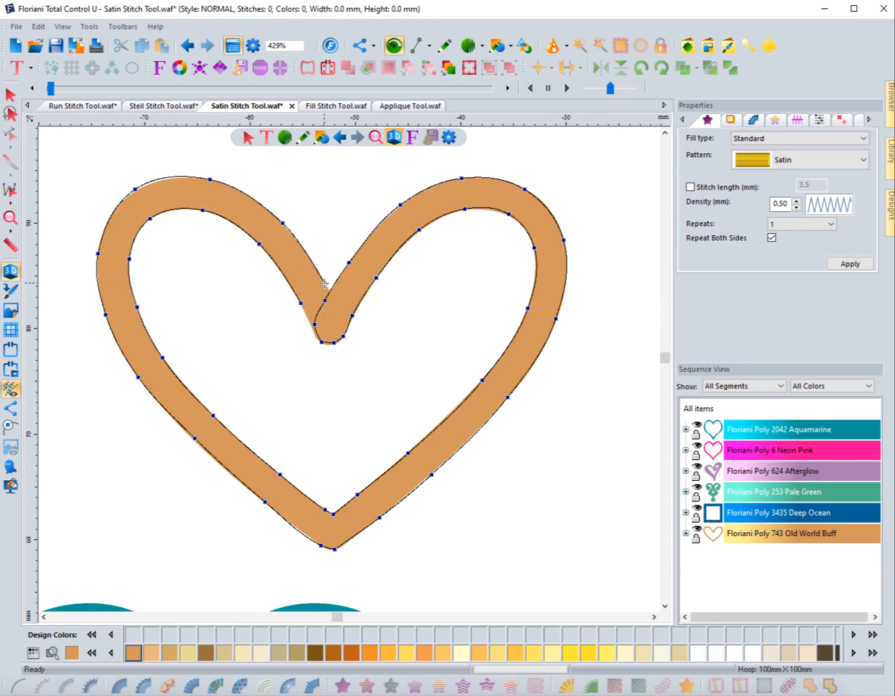
left_click(312, 330)
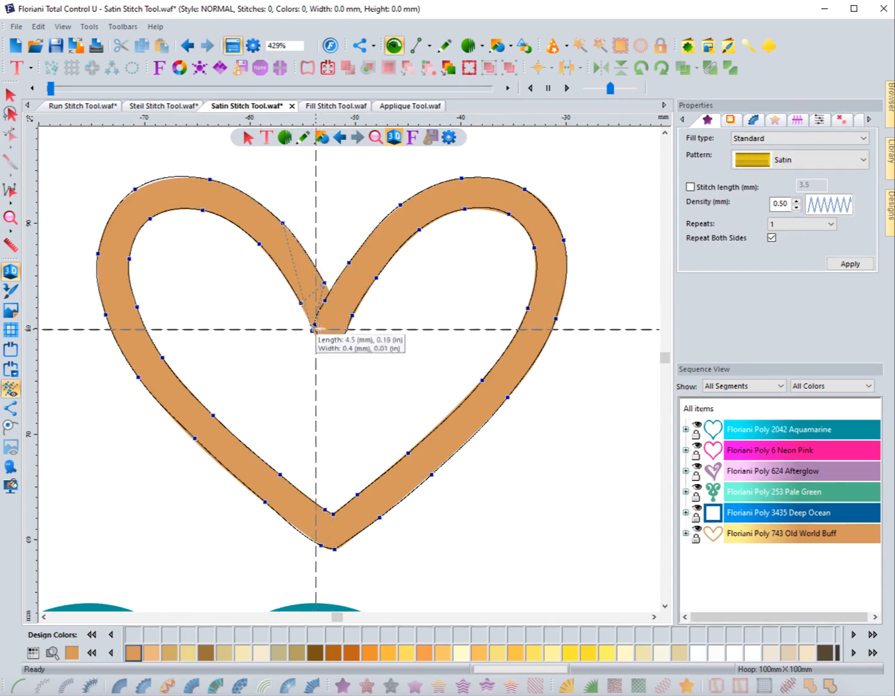
left_click(338, 322)
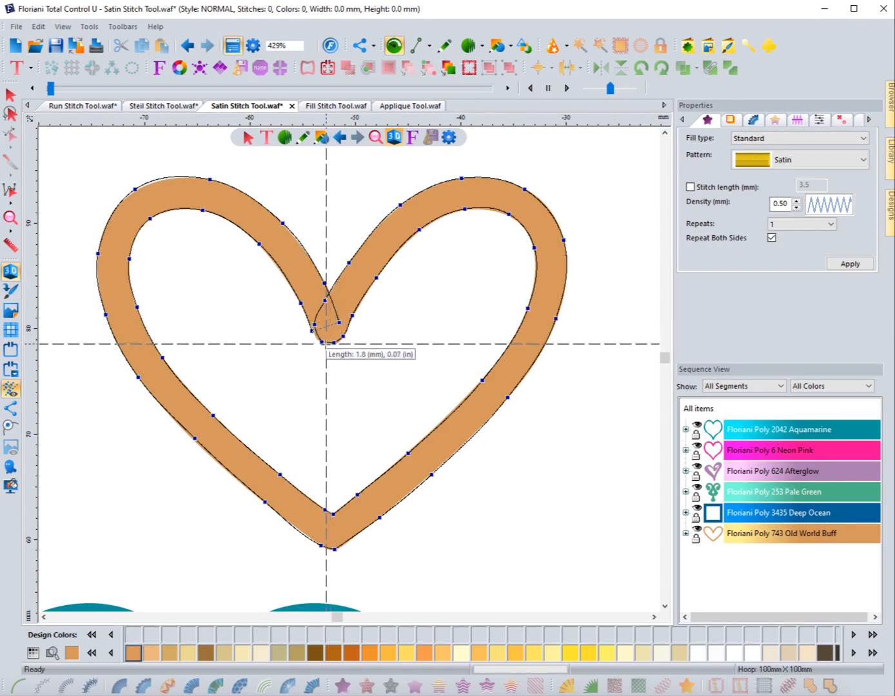
left_click(327, 343)
left_click(334, 339)
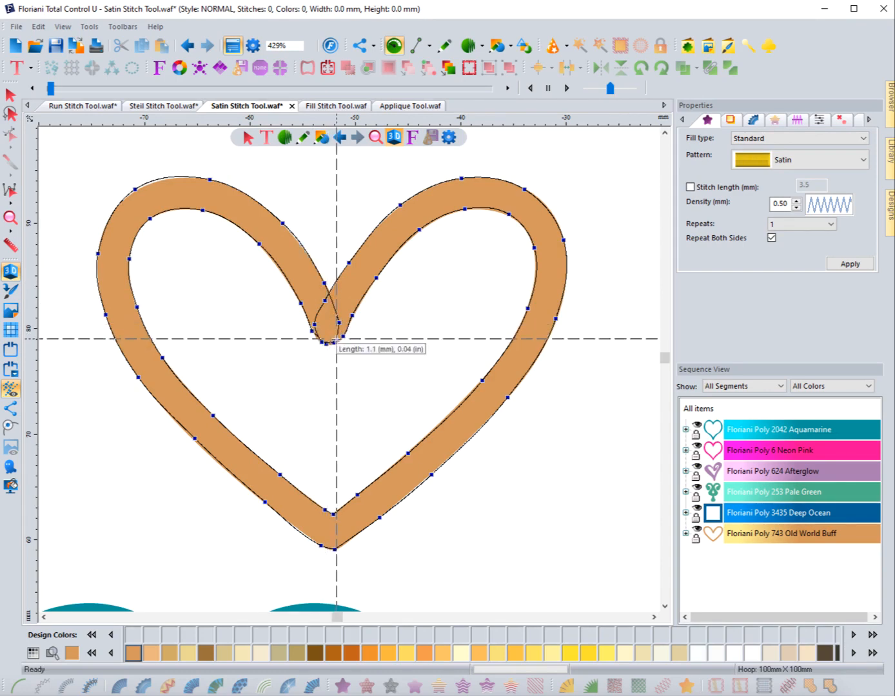
key("Return")
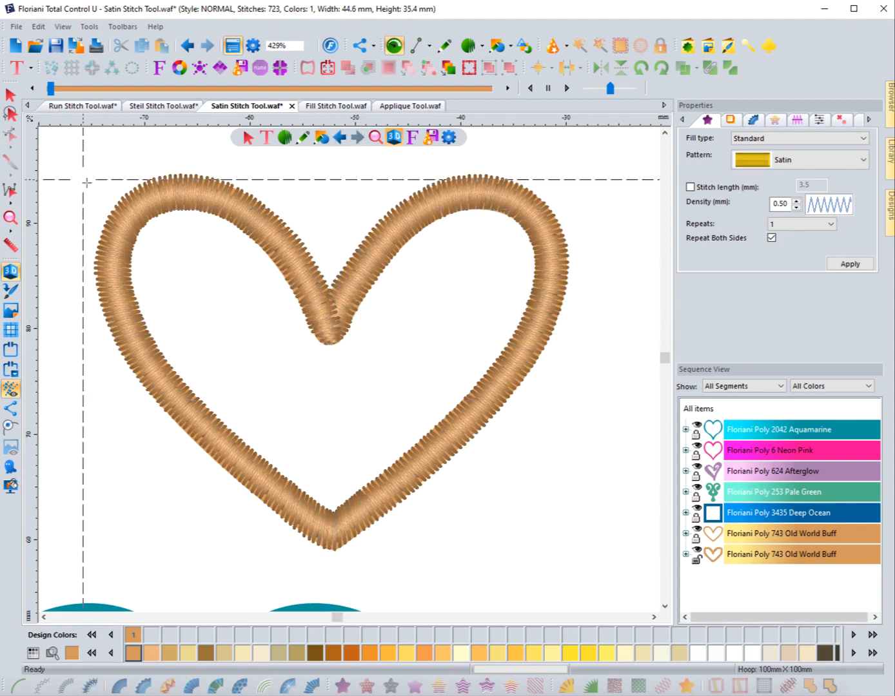
Start a Satin Stitch path on the purple heart at its inner V and place points up the left half's straight inner edge.
left_click(11, 95)
left_click(149, 224)
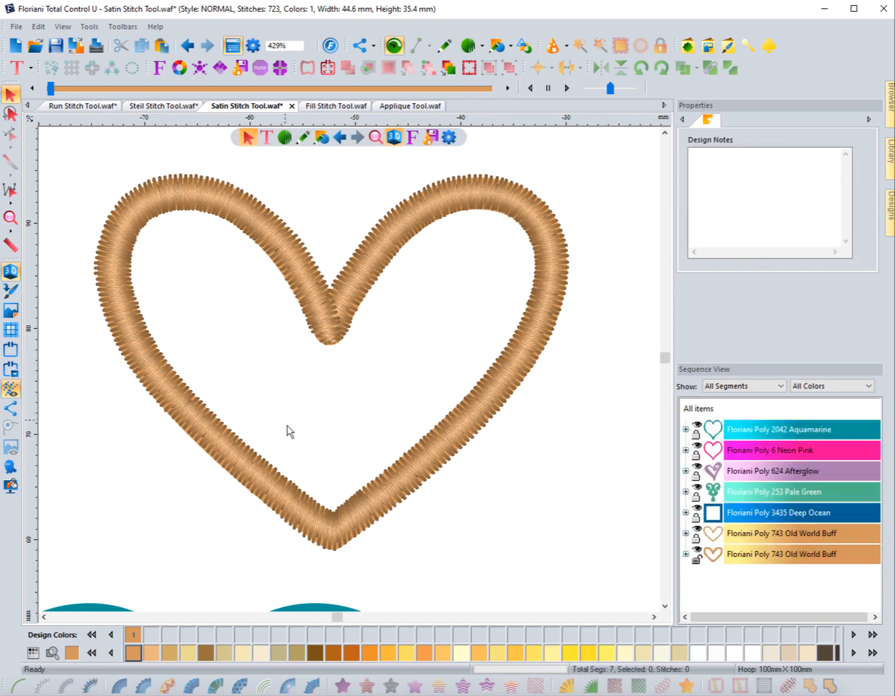
scroll(292, 439, "down", 2)
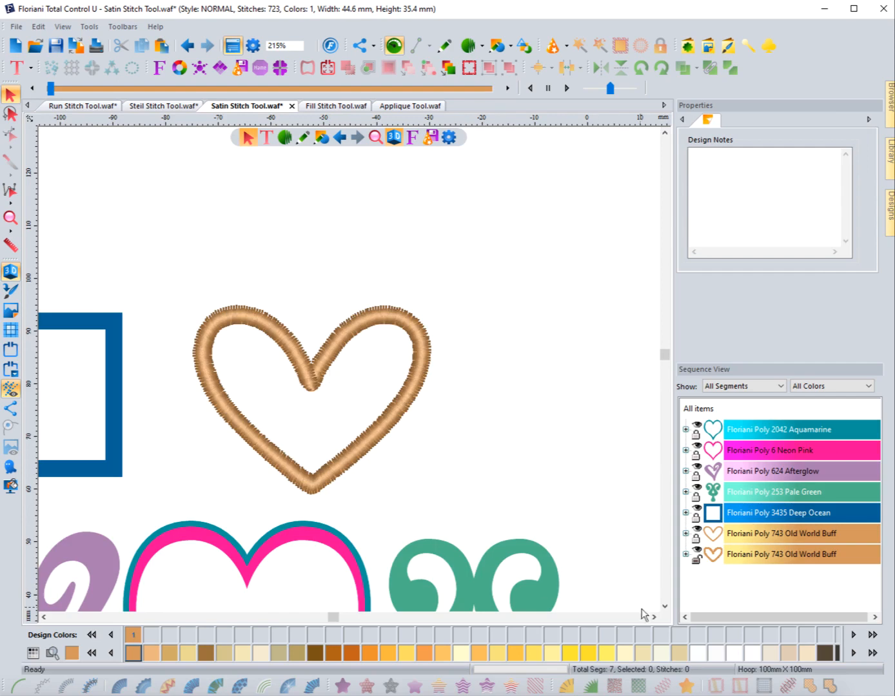
left_click(666, 607)
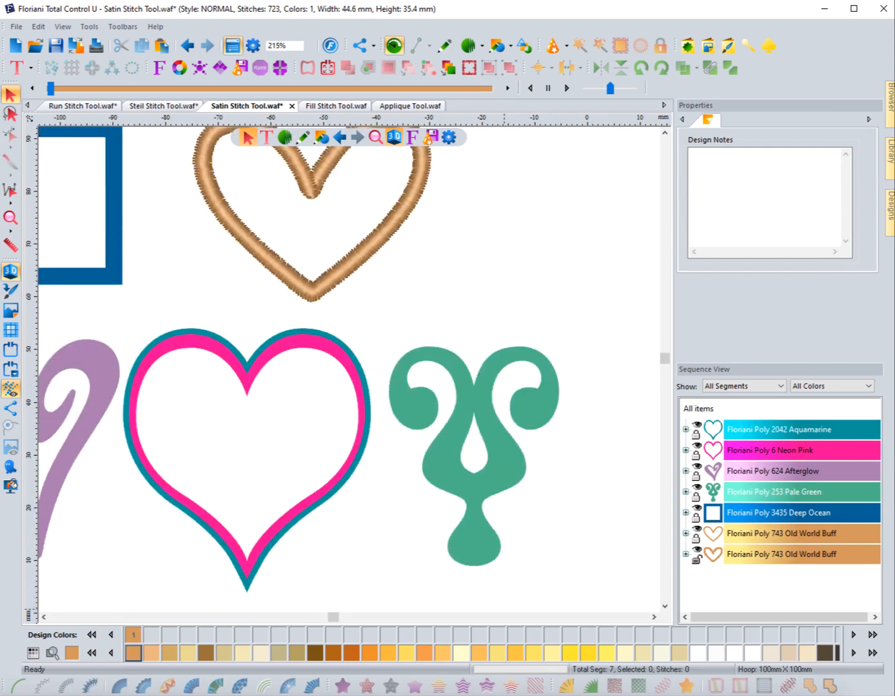
left_click(45, 620)
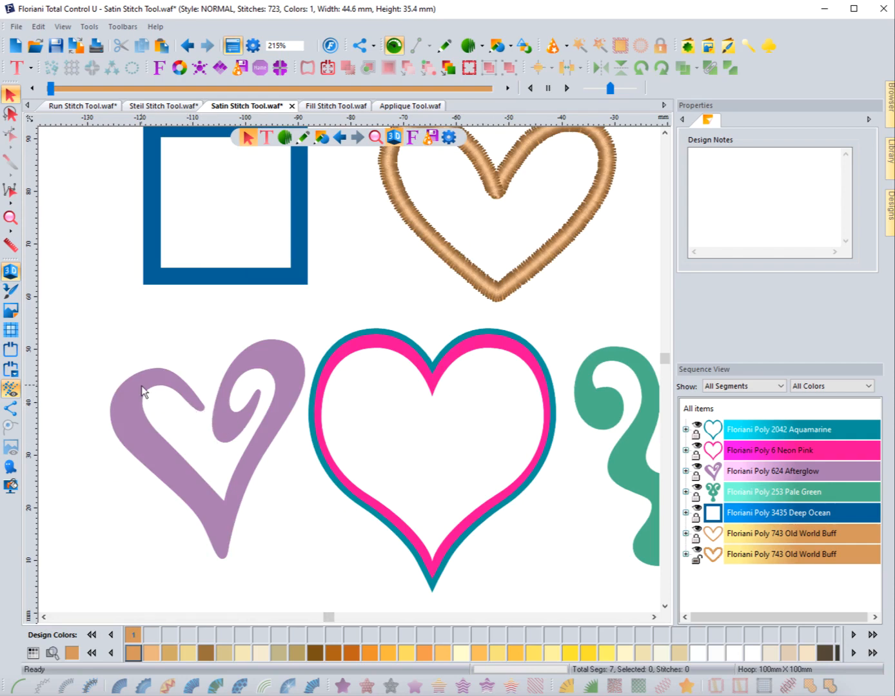
left_click(11, 218)
left_click_drag(94, 319, 318, 581)
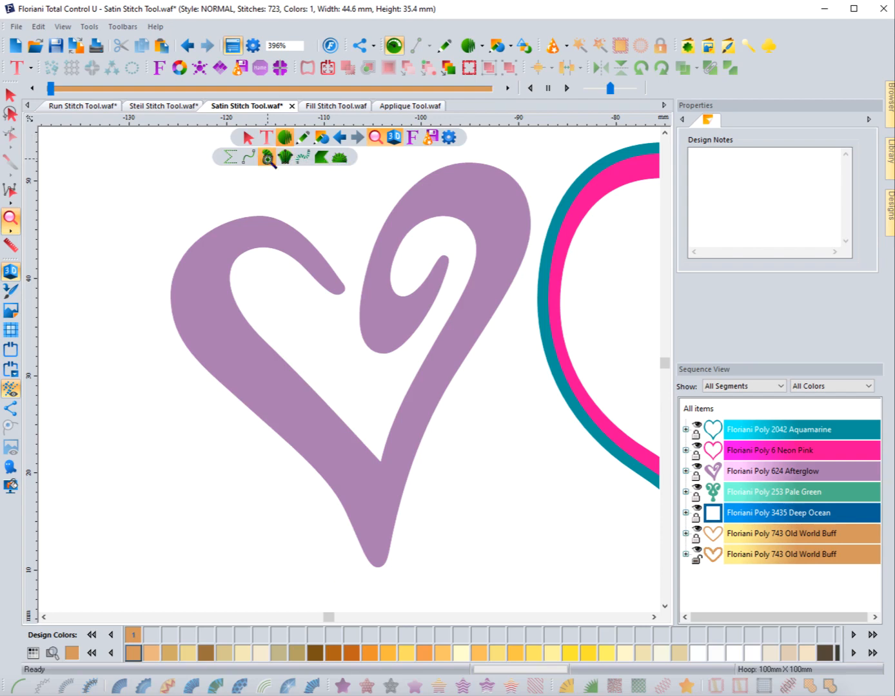
left_click(265, 156)
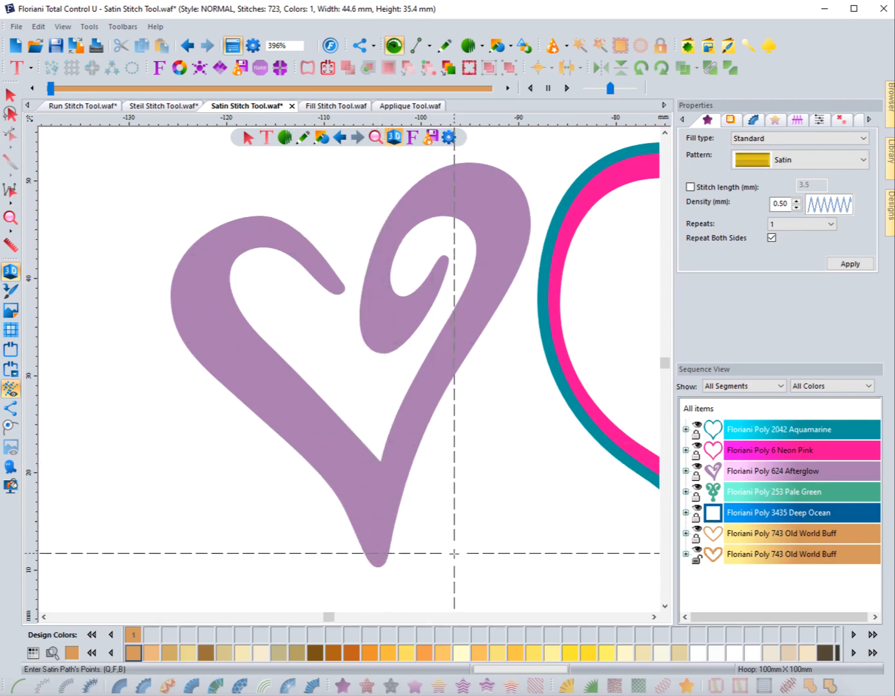
left_click(381, 461)
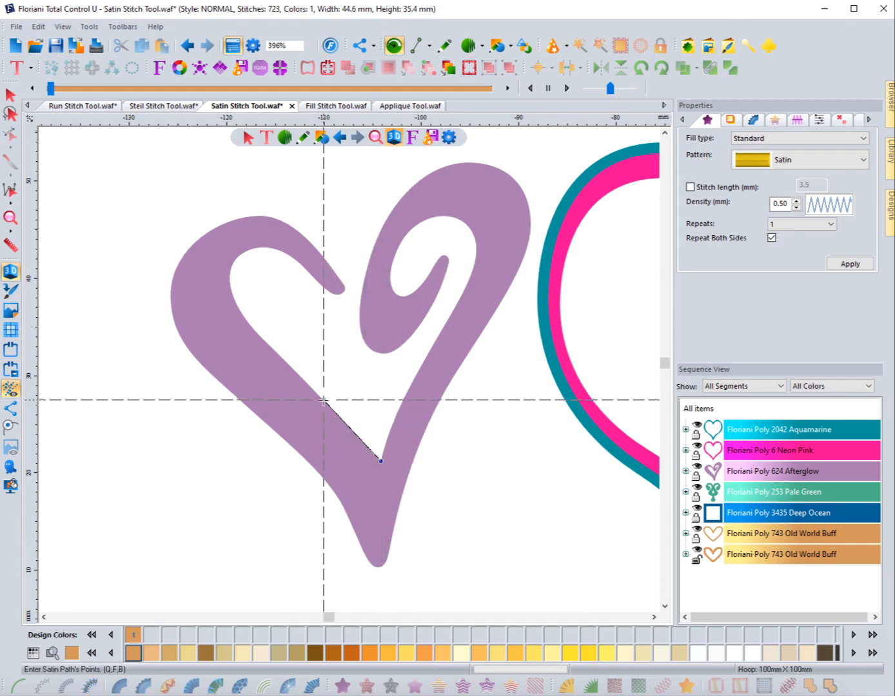
left_click(324, 400)
left_click(269, 346)
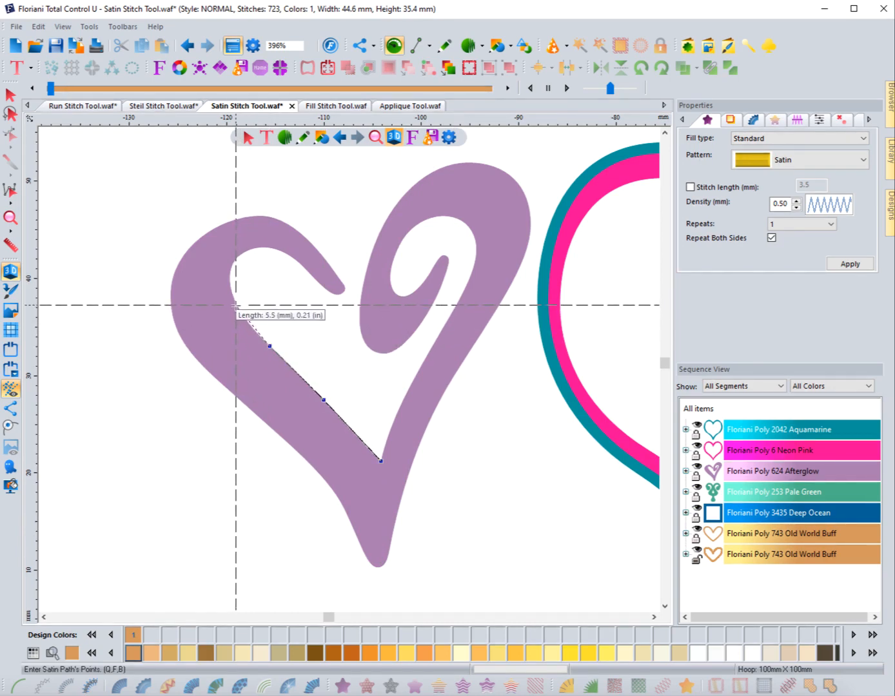
Continue the path around the inner curve of the purple heart's left half and around the rounded end of its curl.
left_click(236, 305)
left_click(231, 270)
left_click(250, 248)
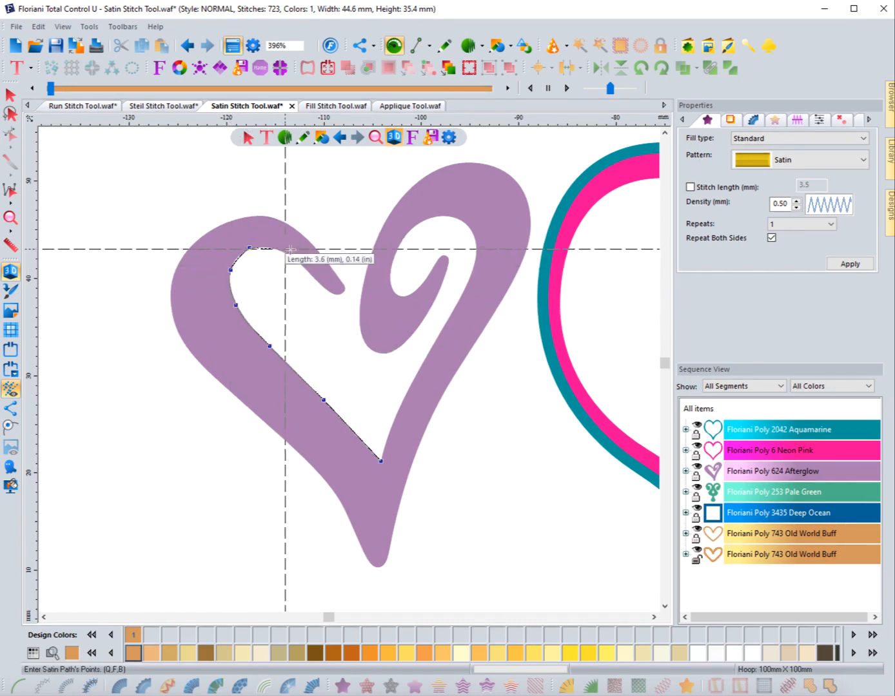
left_click(284, 252)
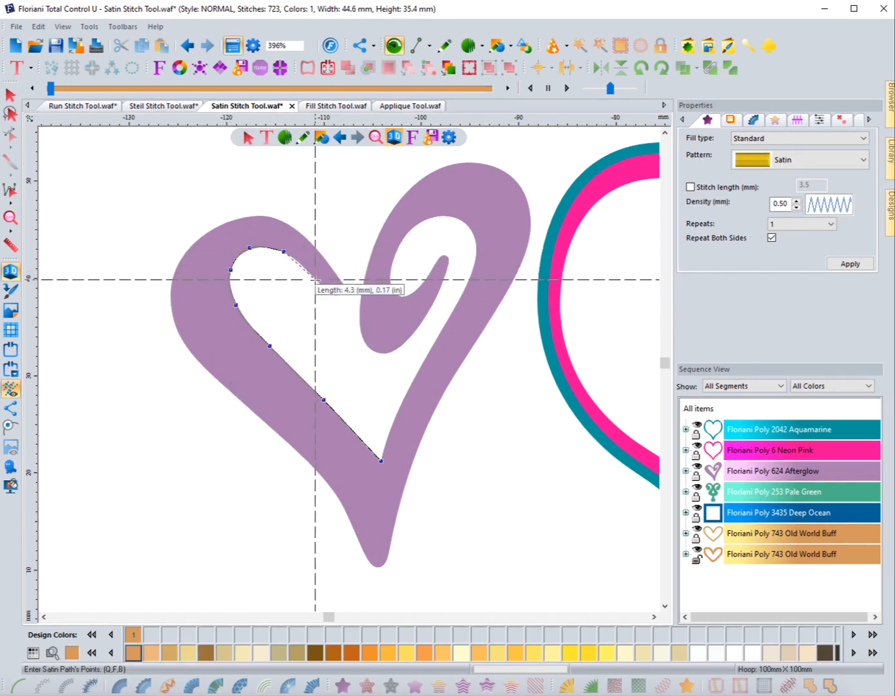
left_click(315, 280)
left_click(330, 291)
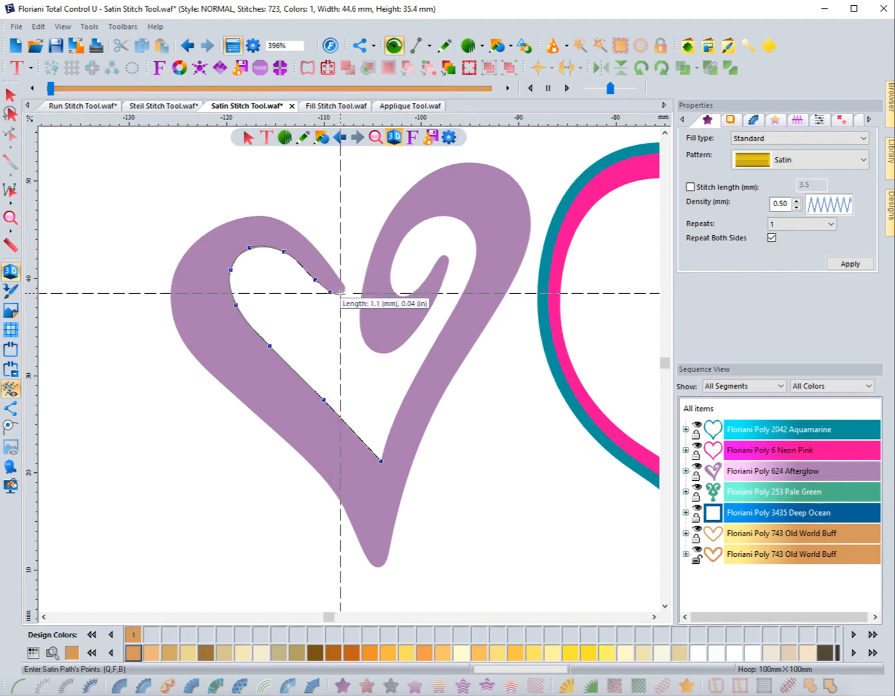
left_click(340, 293)
left_click(345, 288)
left_click(340, 279)
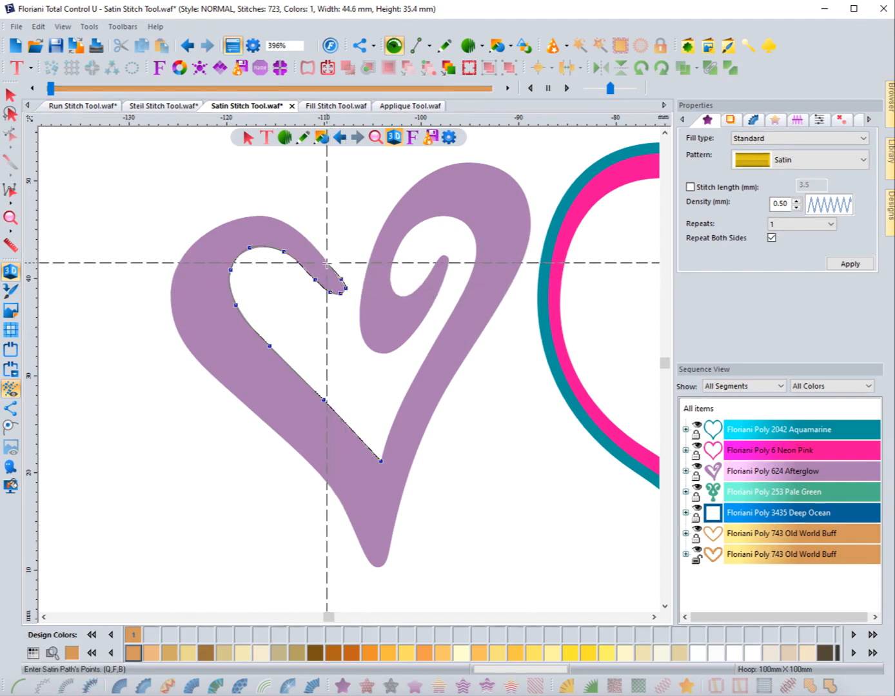
Place points back over the curl and down the outer edge of the purple heart's left half.
left_click(327, 263)
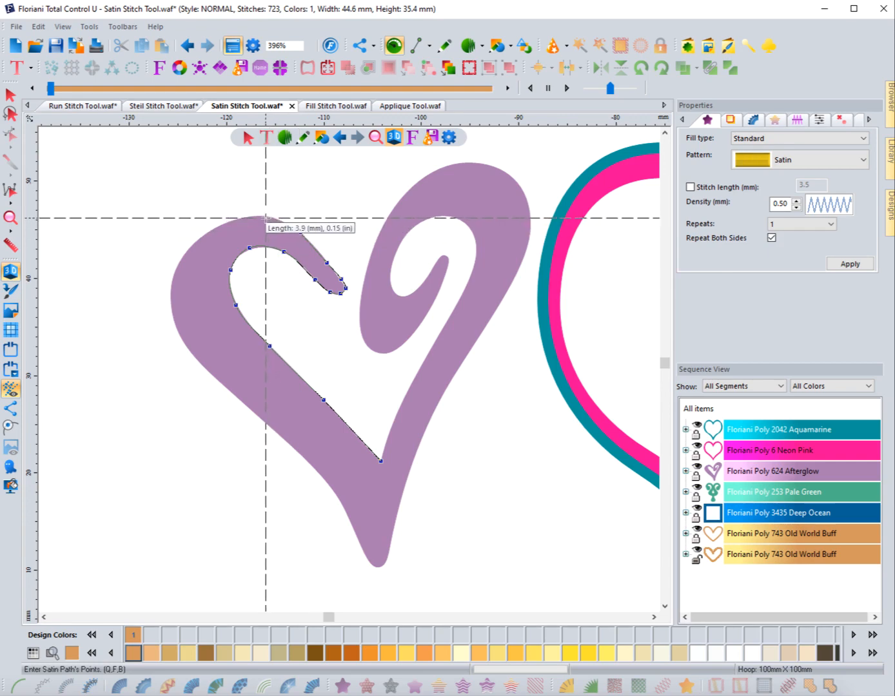
left_click(265, 218)
left_click(202, 233)
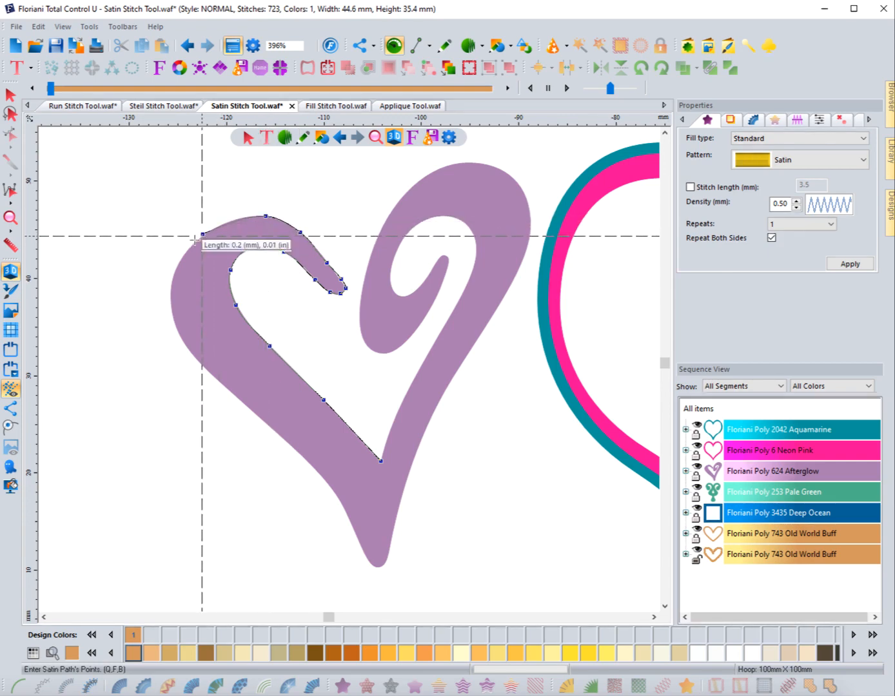
left_click(173, 276)
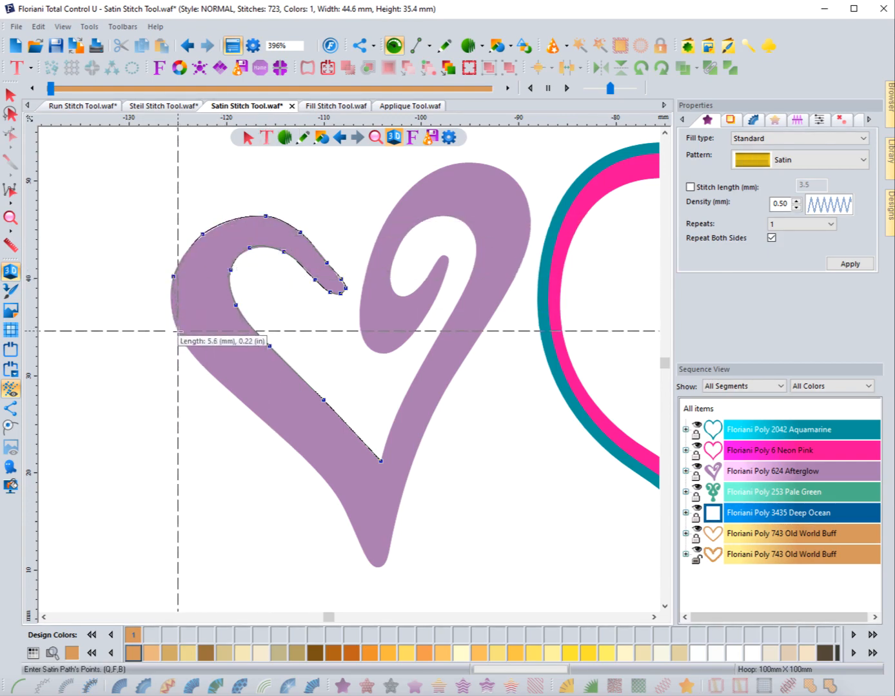
left_click(179, 331)
left_click(223, 383)
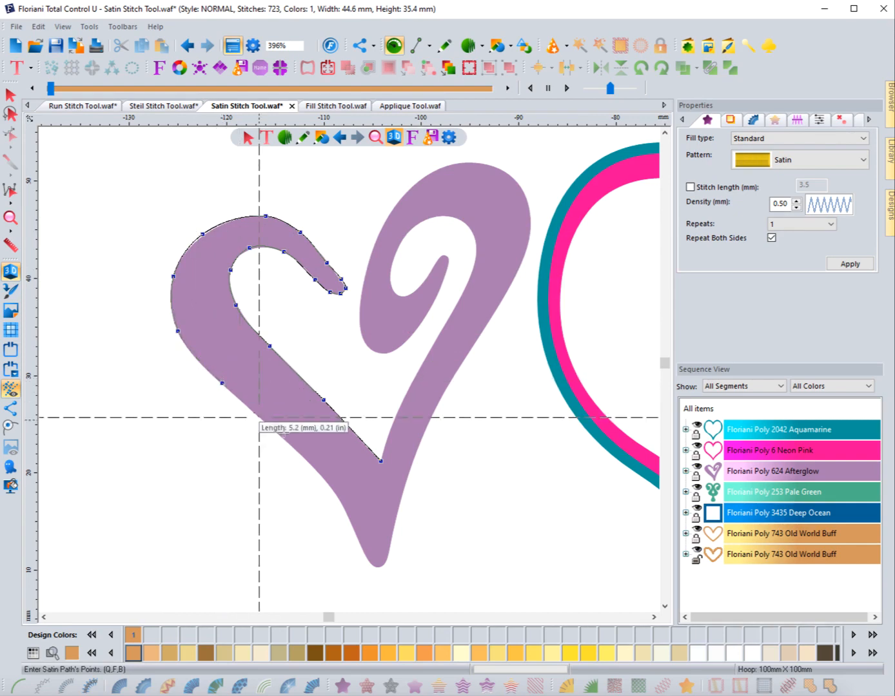
left_click(290, 446)
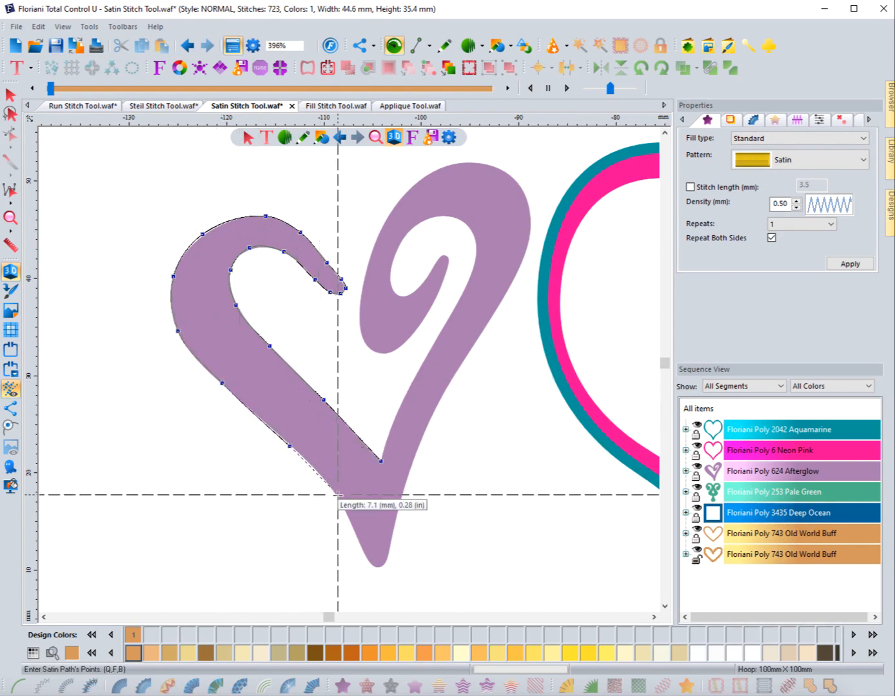
Carry the outline down the lower outer edge and around the purple heart's bottom tip to its opposite side.
left_click(338, 495)
left_click(356, 535)
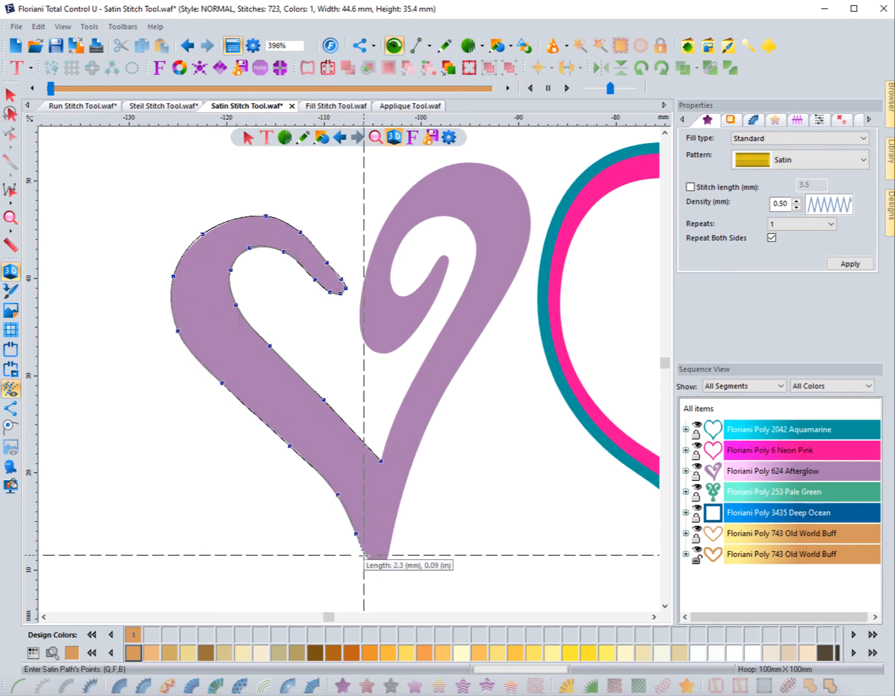
left_click(364, 555)
left_click(374, 568)
left_click(385, 564)
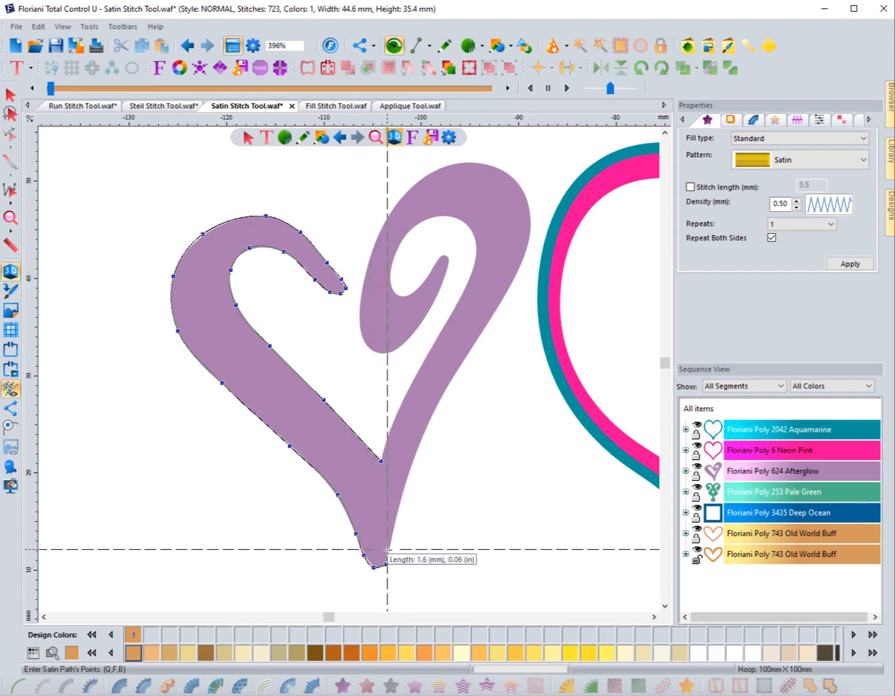
left_click(386, 550)
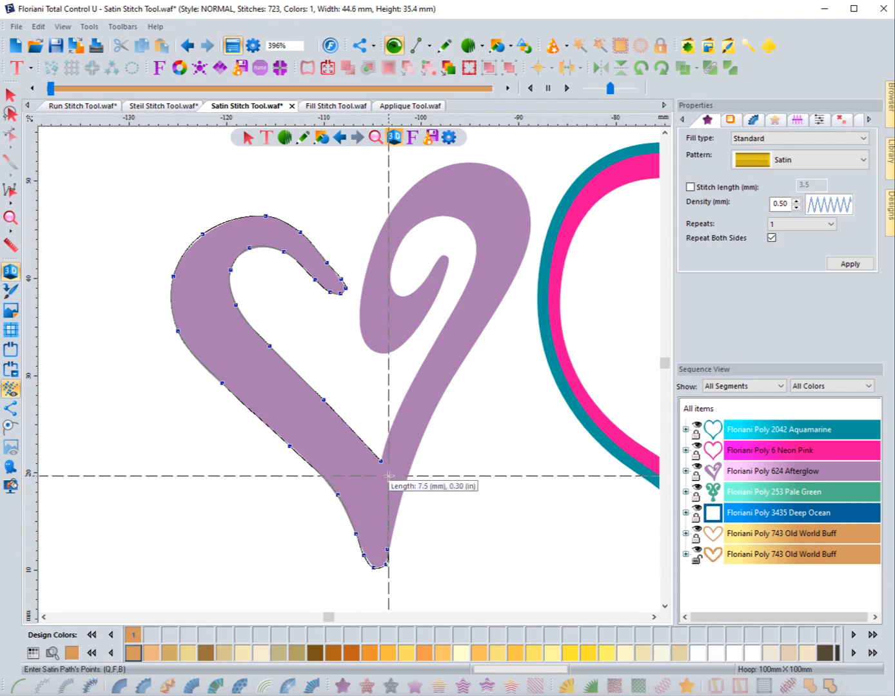
Add inclination lines across the left half from bottom tip to curl, with the entry at the curl's end and the exit at the bottom.
left_click(12, 433)
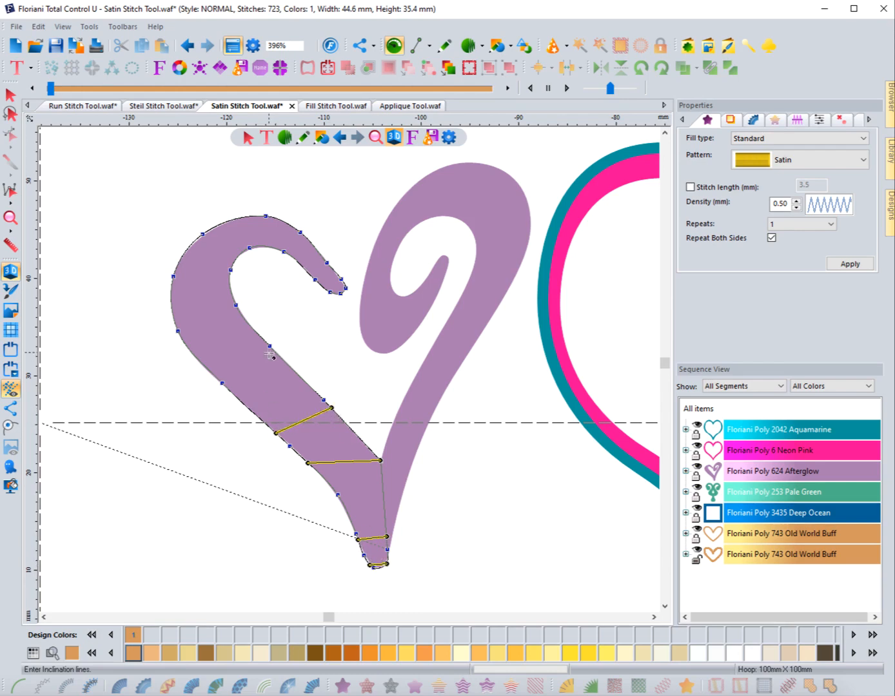
left_click(235, 368)
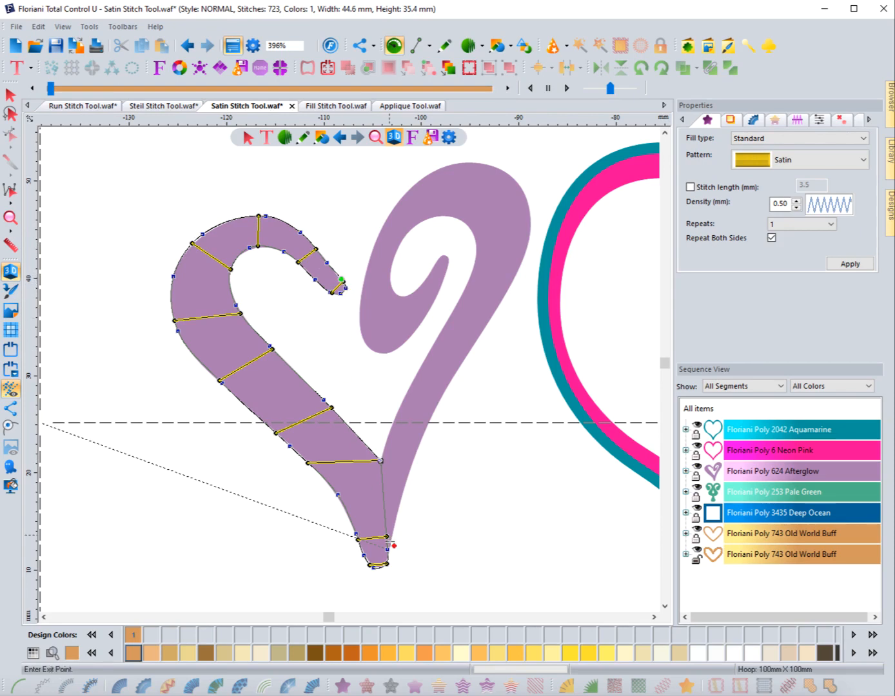
left_click(388, 550)
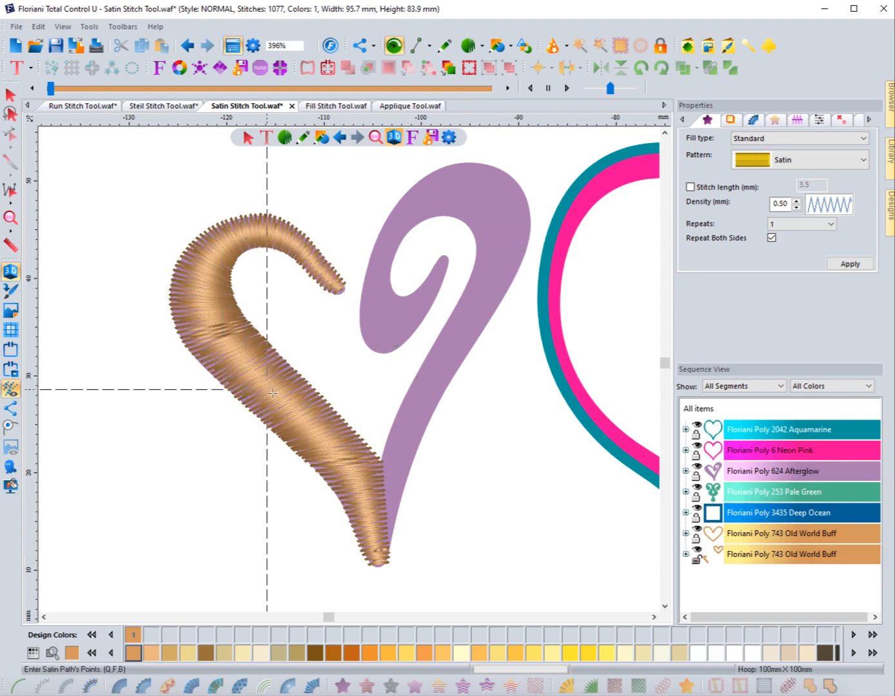
Turn off the 3D preview and start the purple heart's right-half outline, placing points from the bottom tip up its outer edge.
left_click(12, 271)
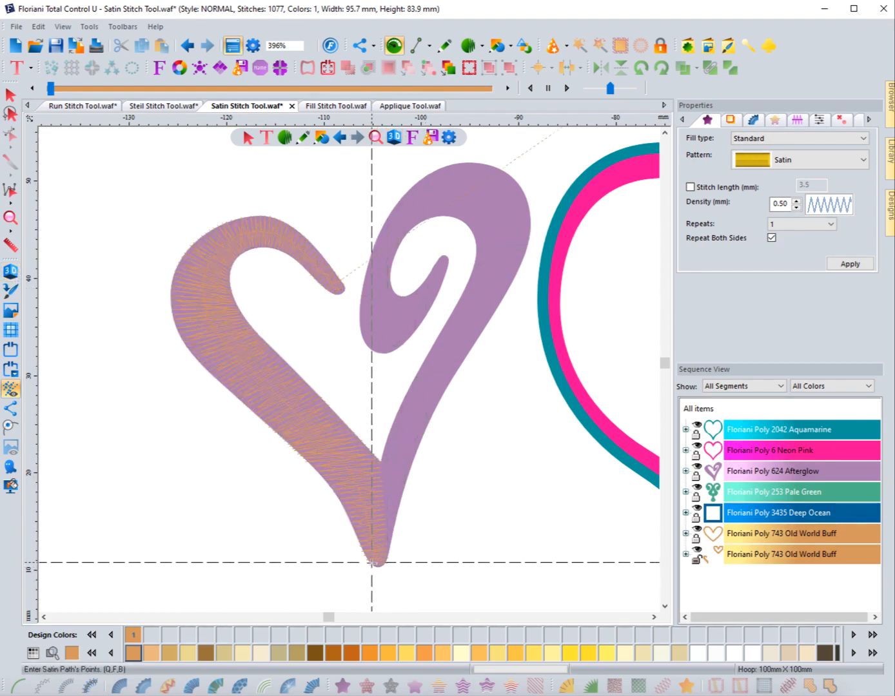
left_click(372, 563)
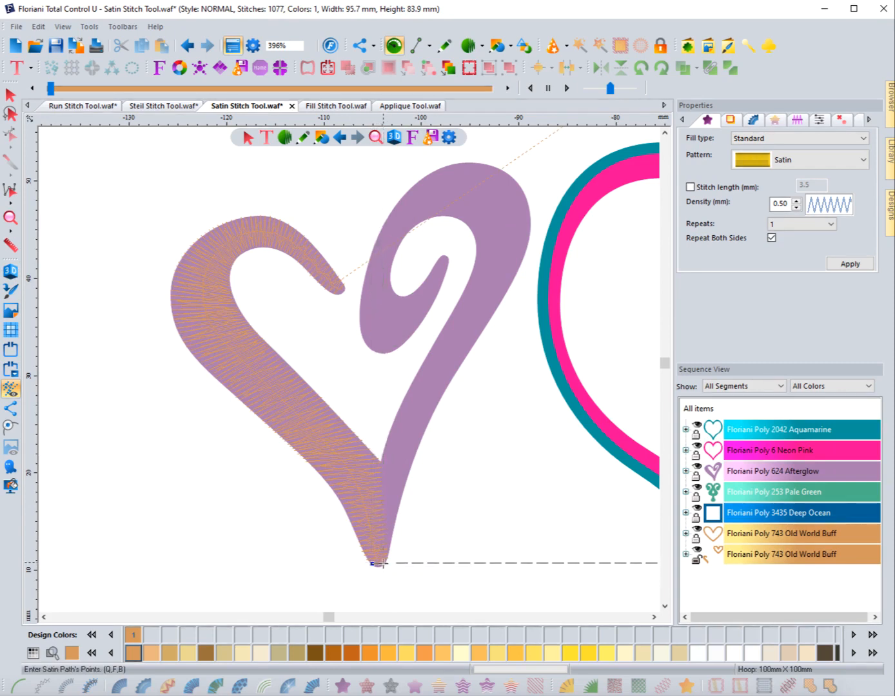
left_click(383, 564)
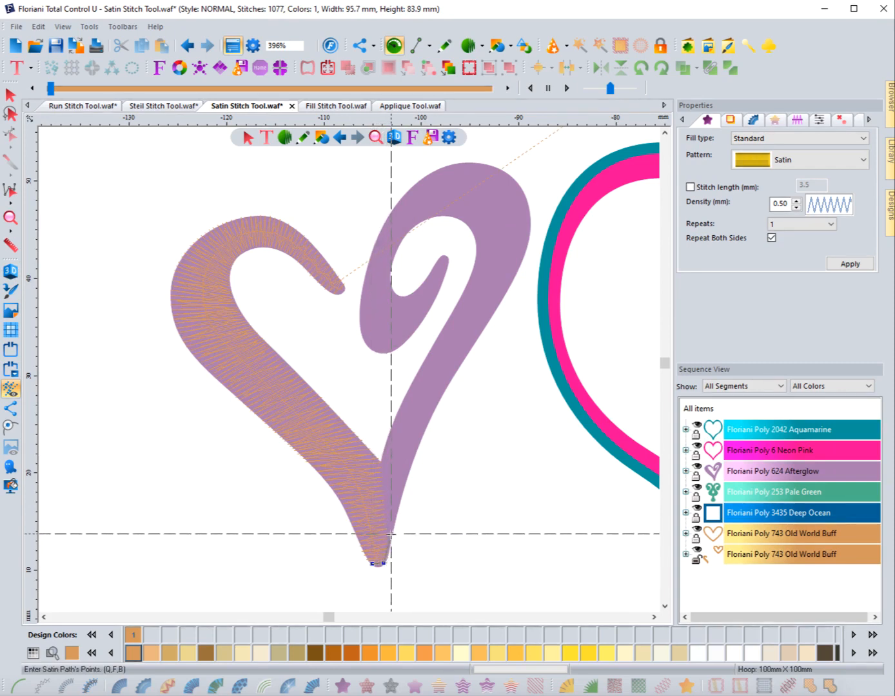
left_click(391, 533)
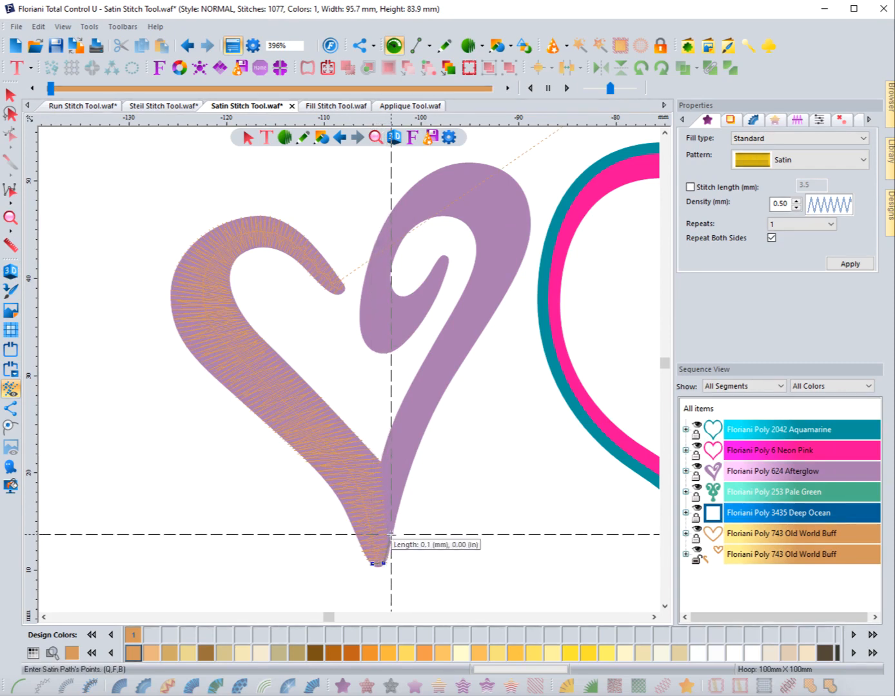
left_click(411, 462)
left_click(455, 372)
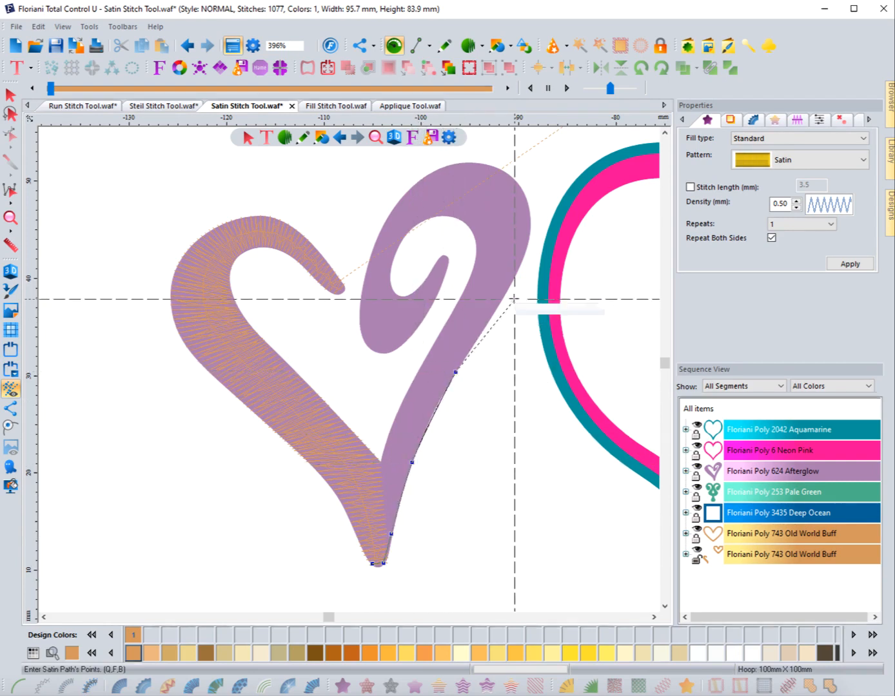
left_click(504, 295)
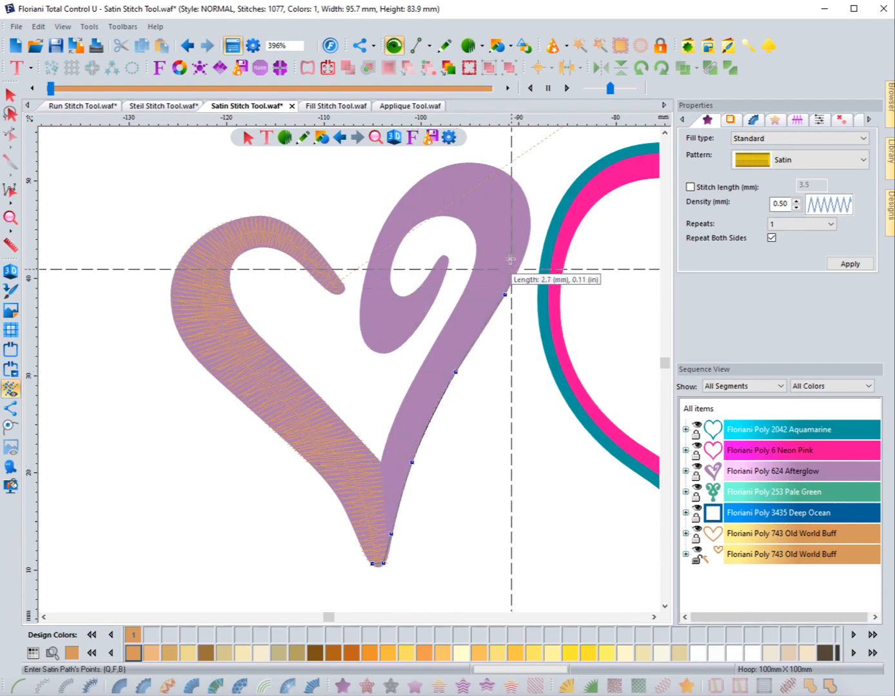
left_click(529, 240)
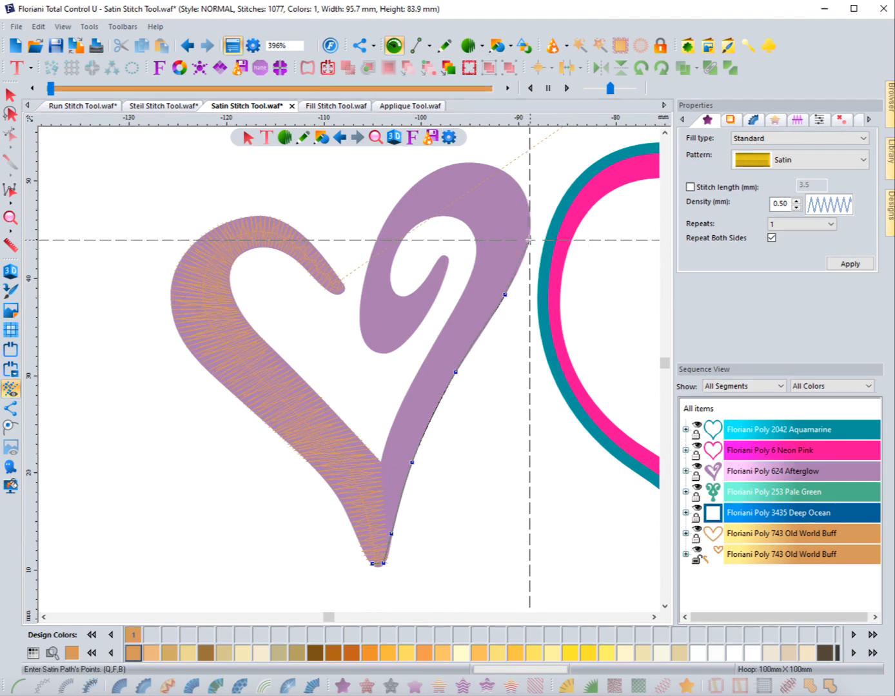
Carry the outline over the top of the right half, down its outer curve and around the curl's bulge toward its end.
left_click(519, 186)
left_click(472, 162)
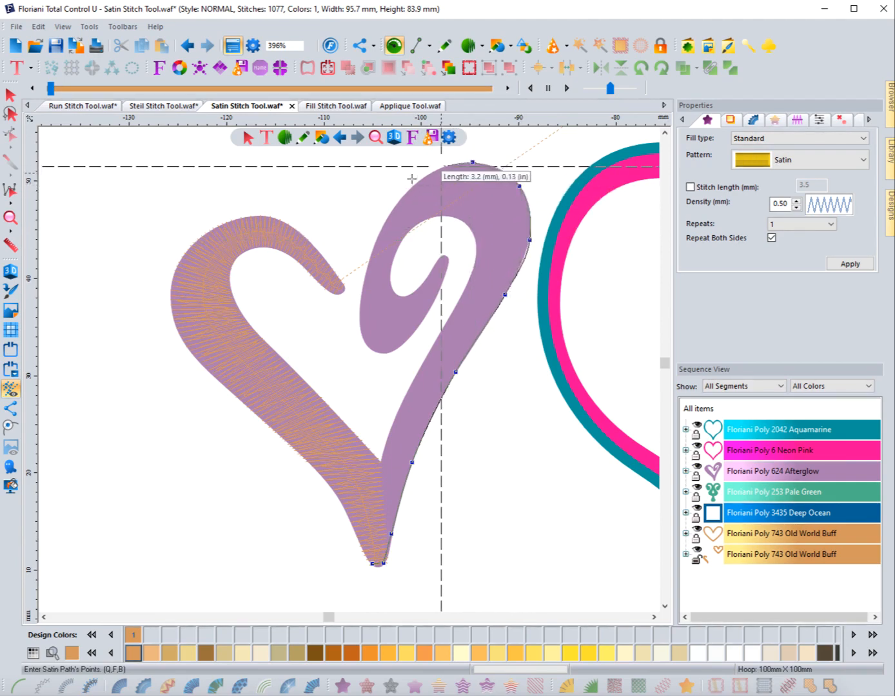
left_click(413, 184)
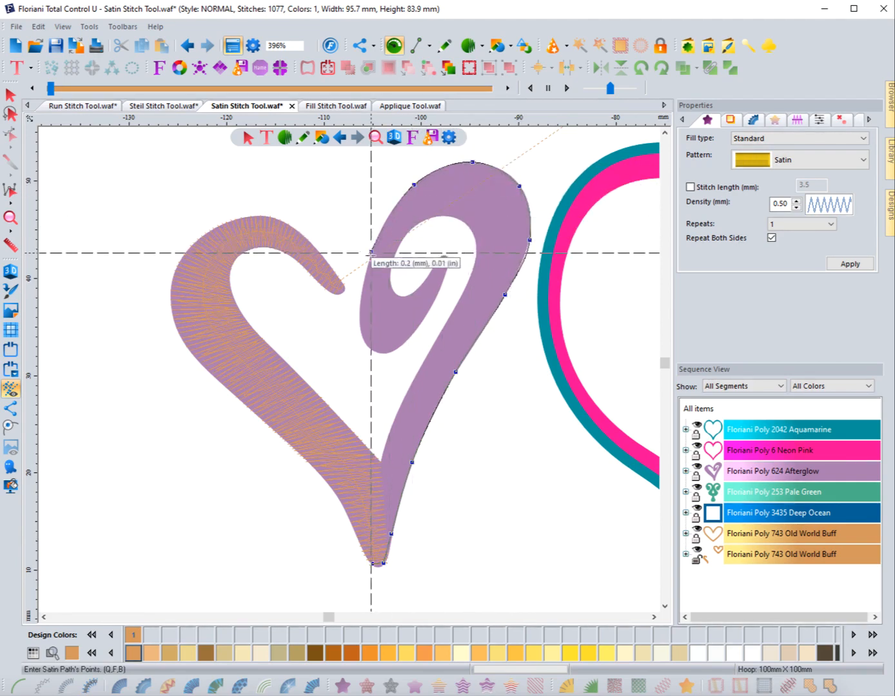
left_click(360, 318)
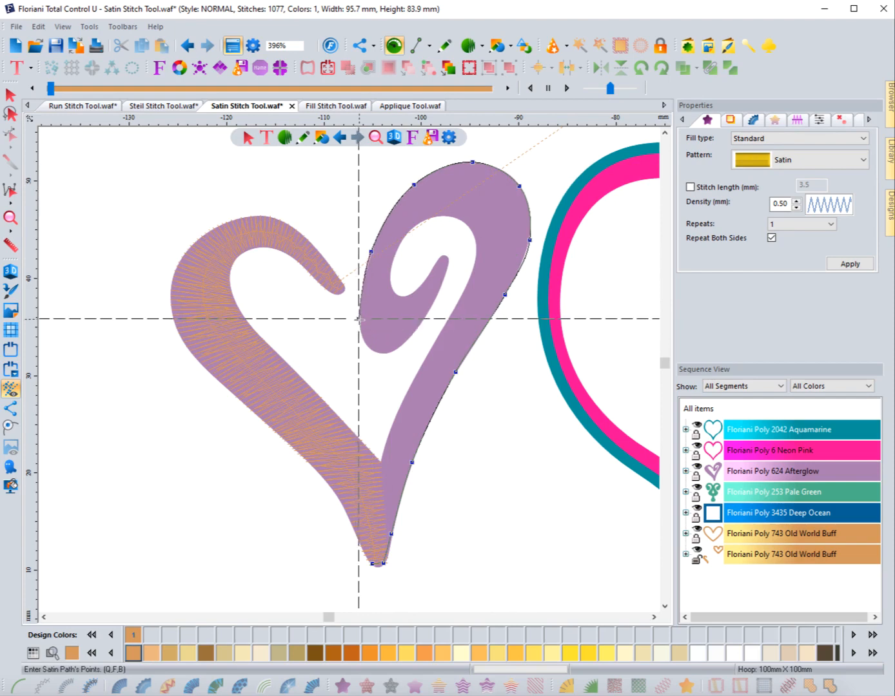
left_click(374, 353)
left_click(410, 339)
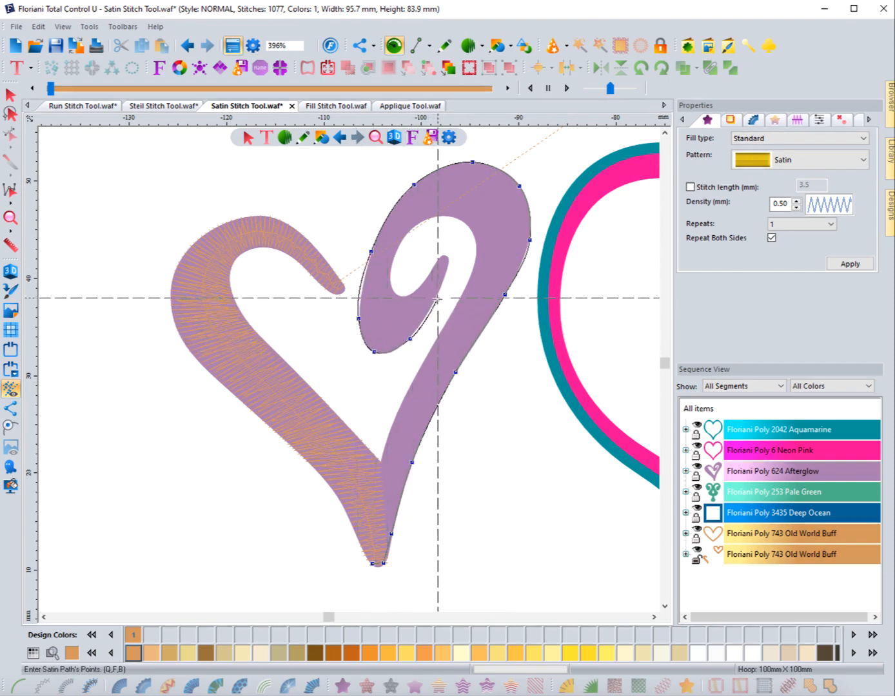
left_click(437, 298)
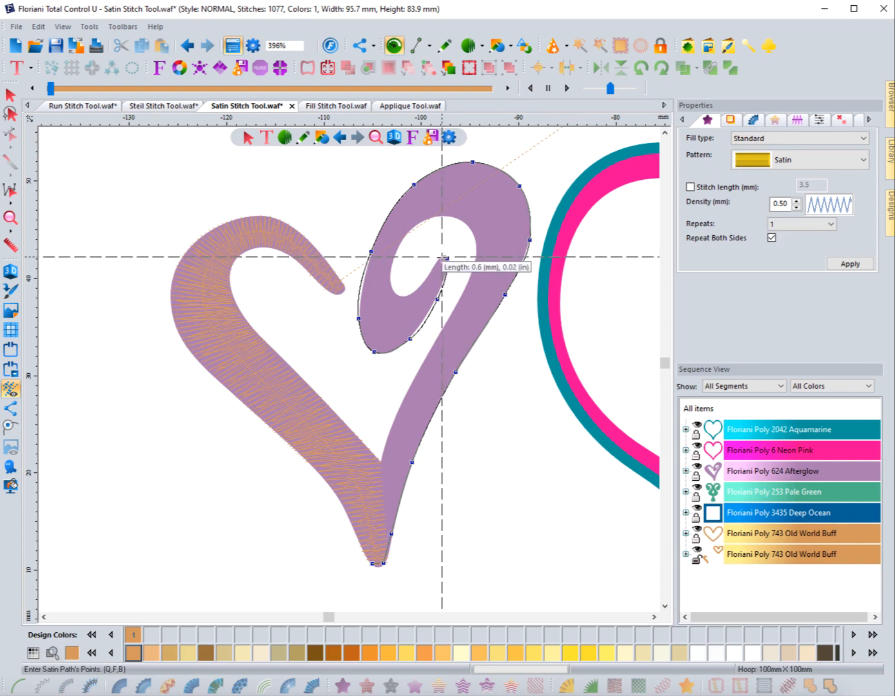
Take the outline around the curl's narrow end and back along the inner curve of its opening.
left_click(442, 257)
left_click(430, 274)
left_click(410, 295)
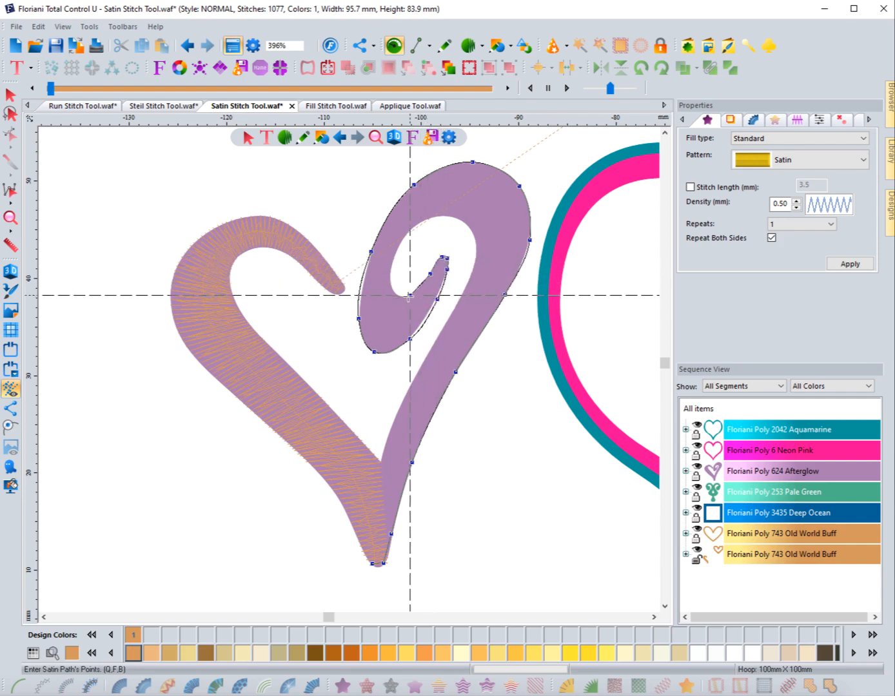
left_click(389, 287)
left_click(397, 247)
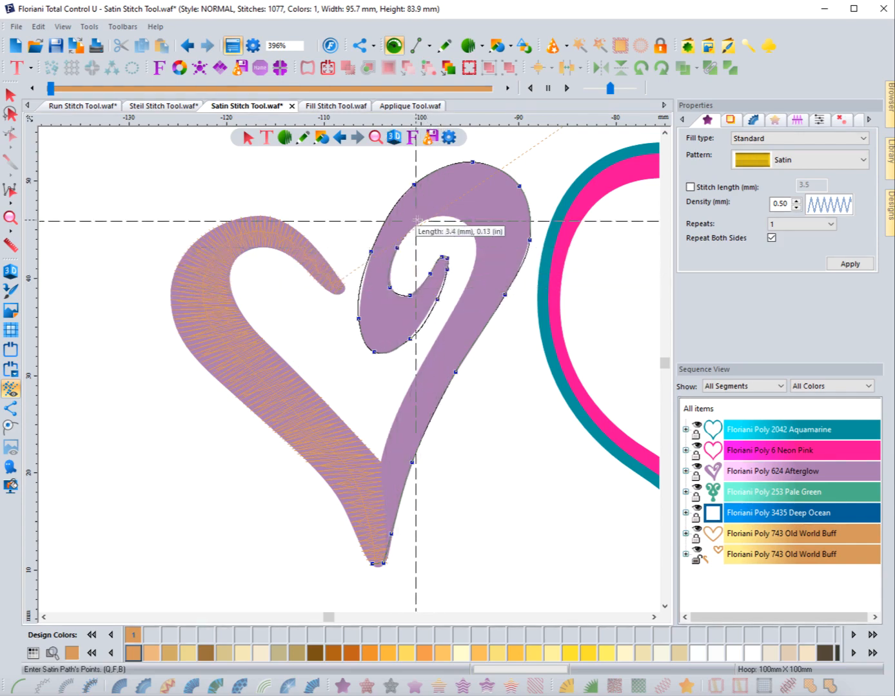
left_click(426, 217)
left_click(464, 222)
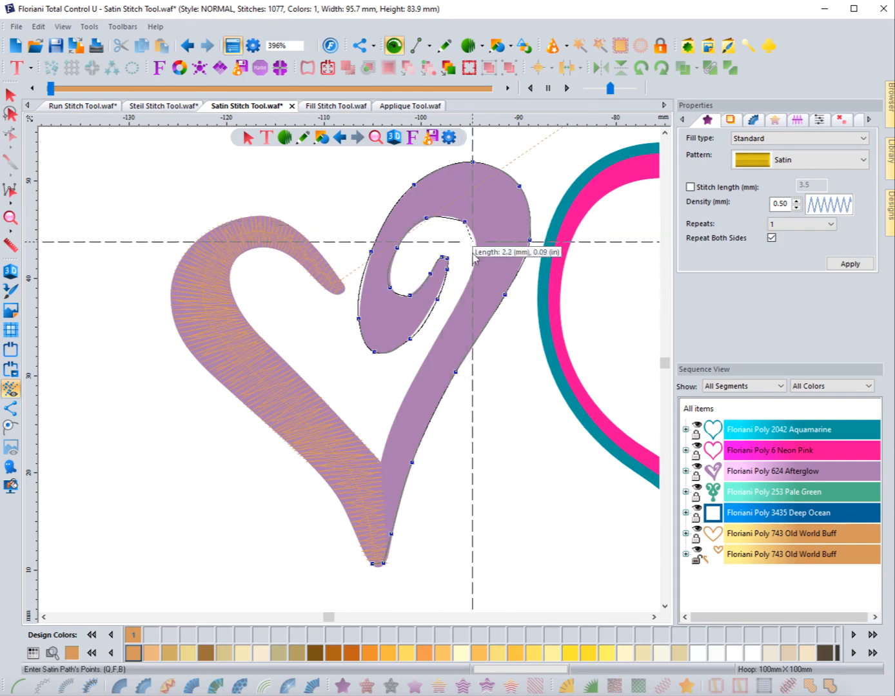
left_click(476, 261)
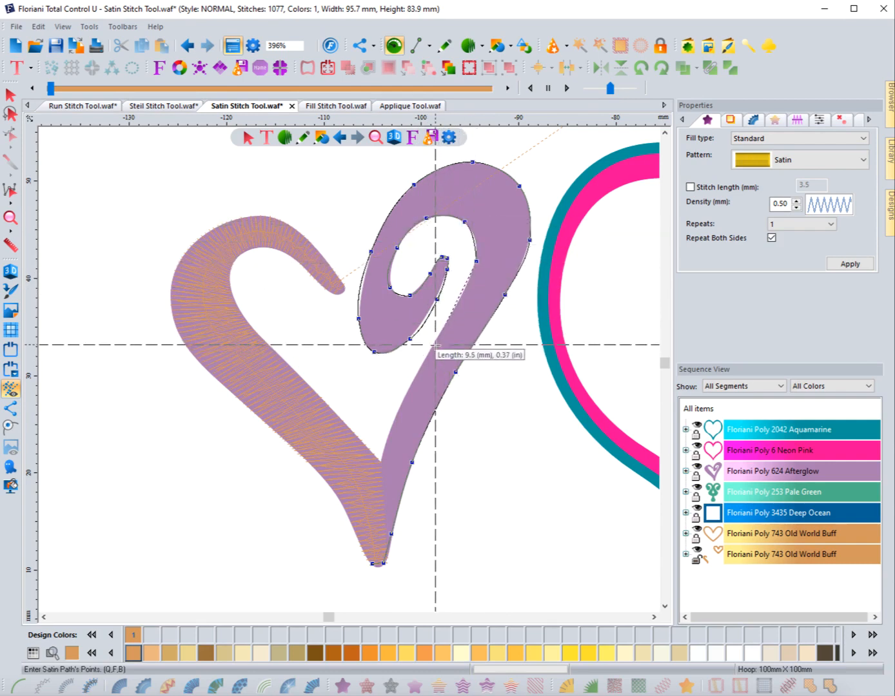
Continue the points down the right half's inner edge, overlapping the stitched left half, to the heart's bottom tip.
left_click(435, 344)
left_click(398, 410)
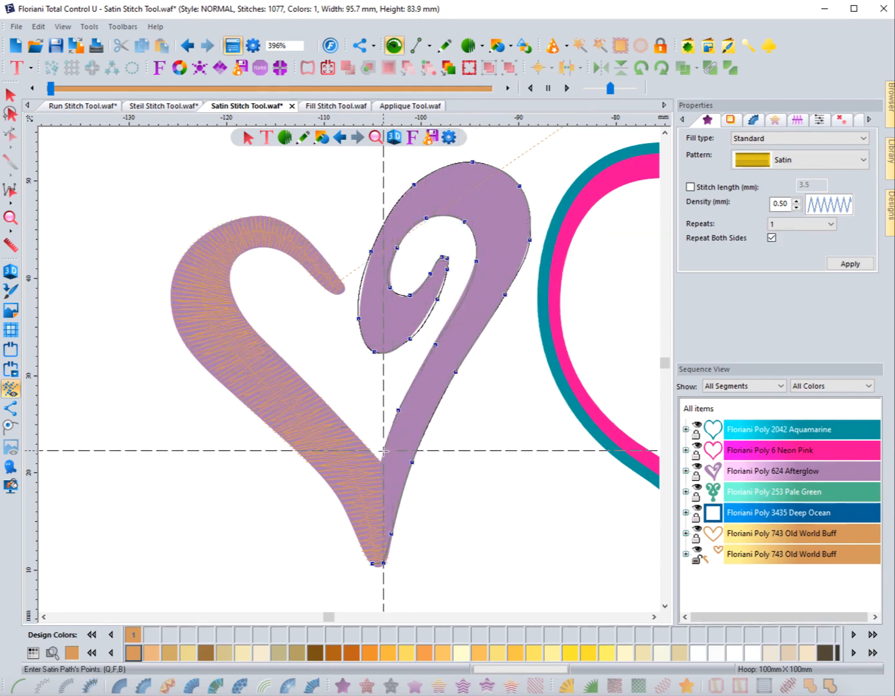
left_click(383, 451)
left_click(376, 471)
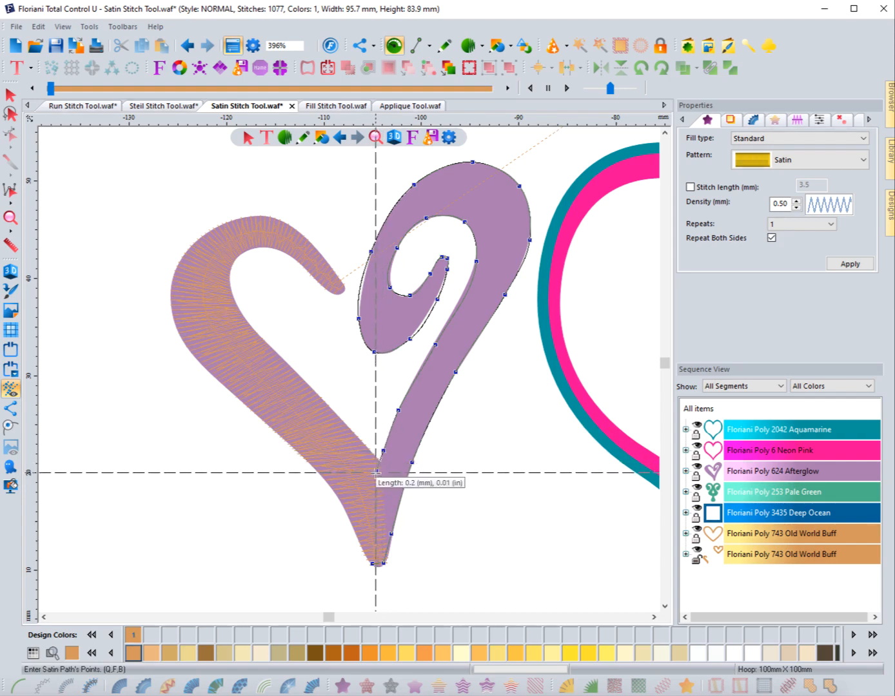
left_click(367, 504)
left_click(366, 540)
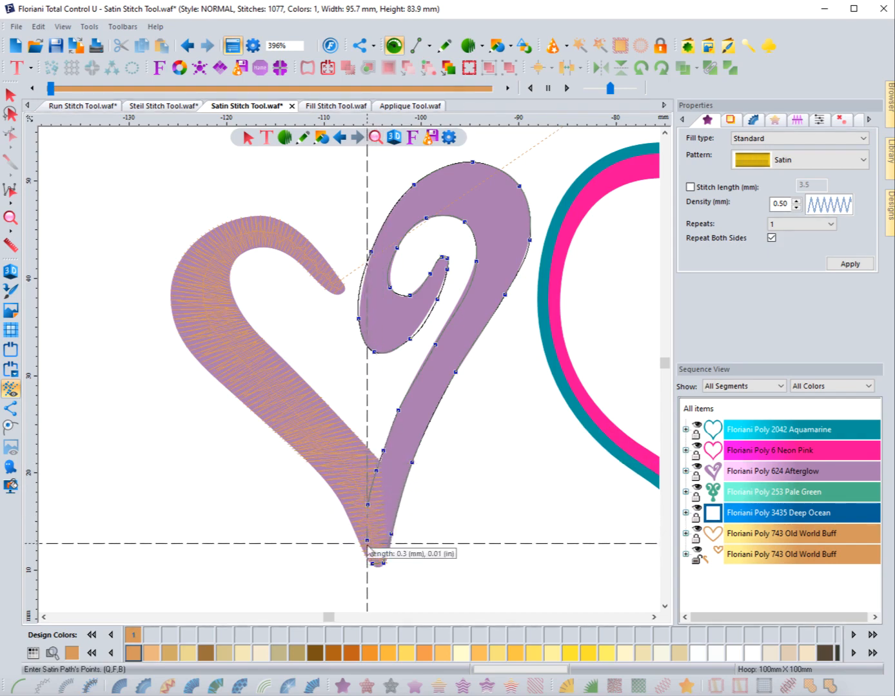
left_click(368, 555)
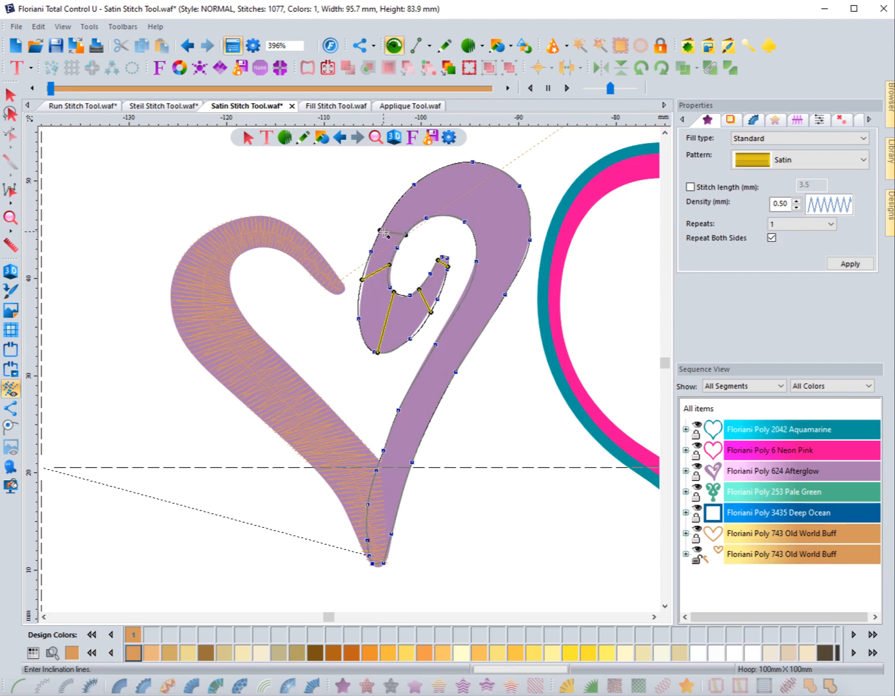
Add and adjust inclination lines along the right half, place its entry and exit points, and switch on the 3D preview.
left_click(405, 234)
left_click(430, 195)
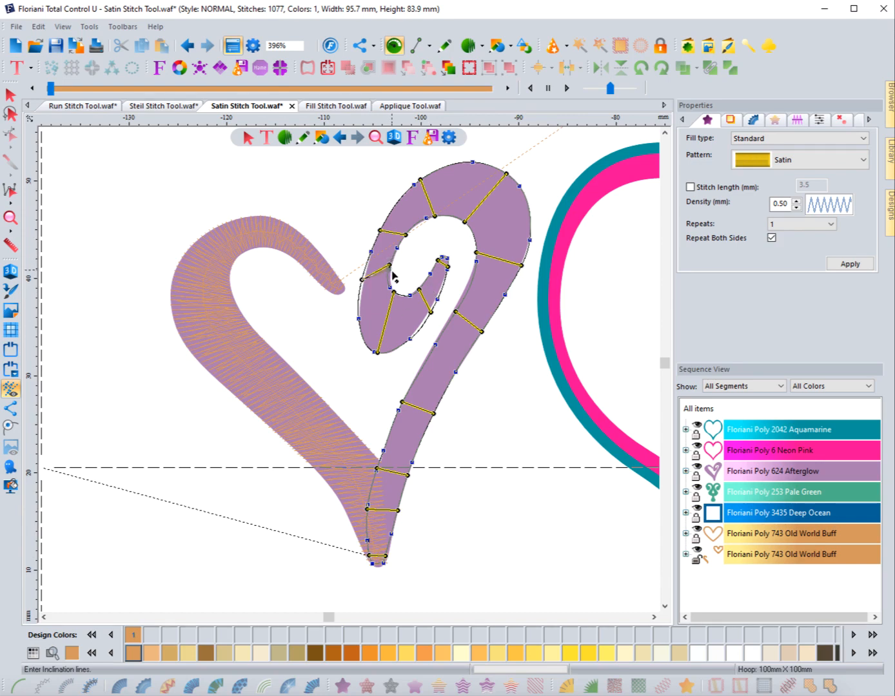
left_click_drag(392, 270, 393, 273)
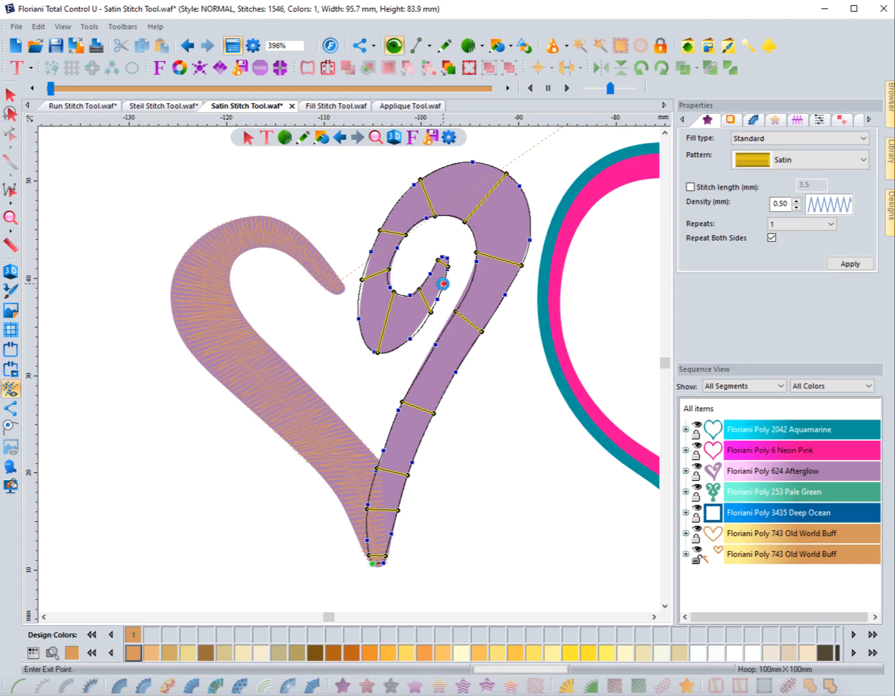
left_click(379, 561)
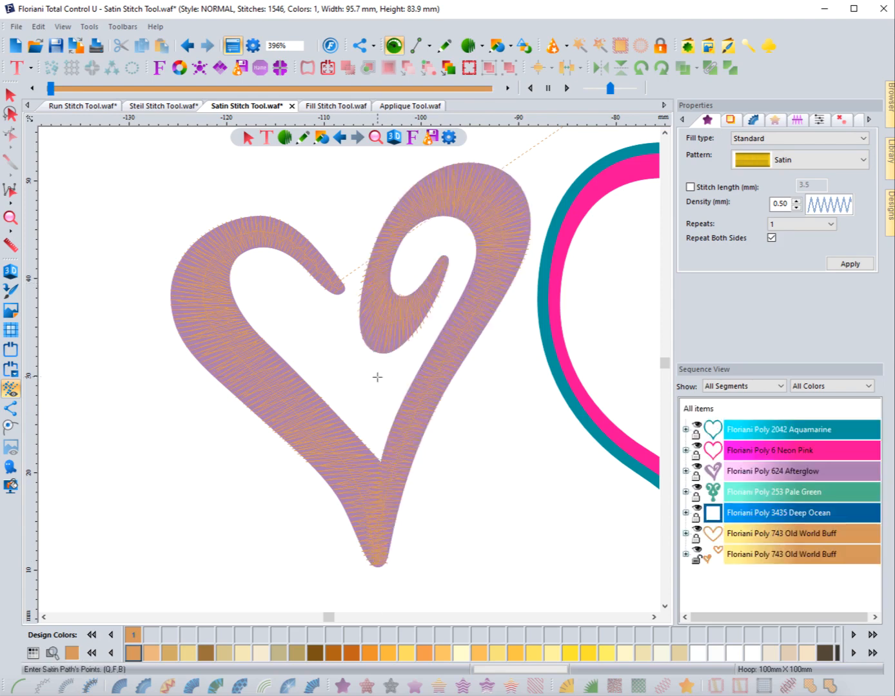
left_click(11, 272)
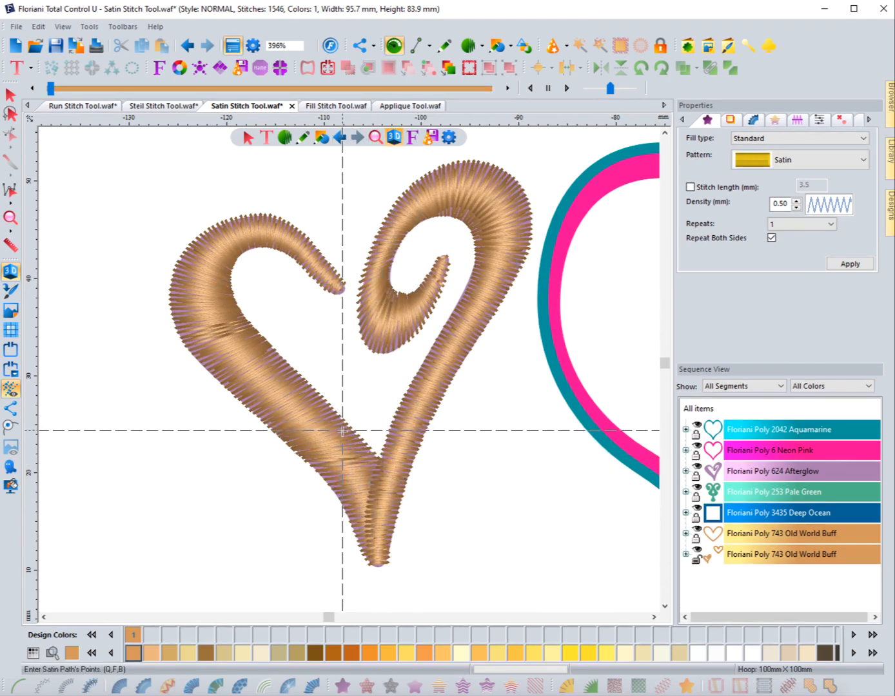
Examine the whole design and the green scroll ornament, including its teardrop opening and narrow neck.
left_click(9, 218)
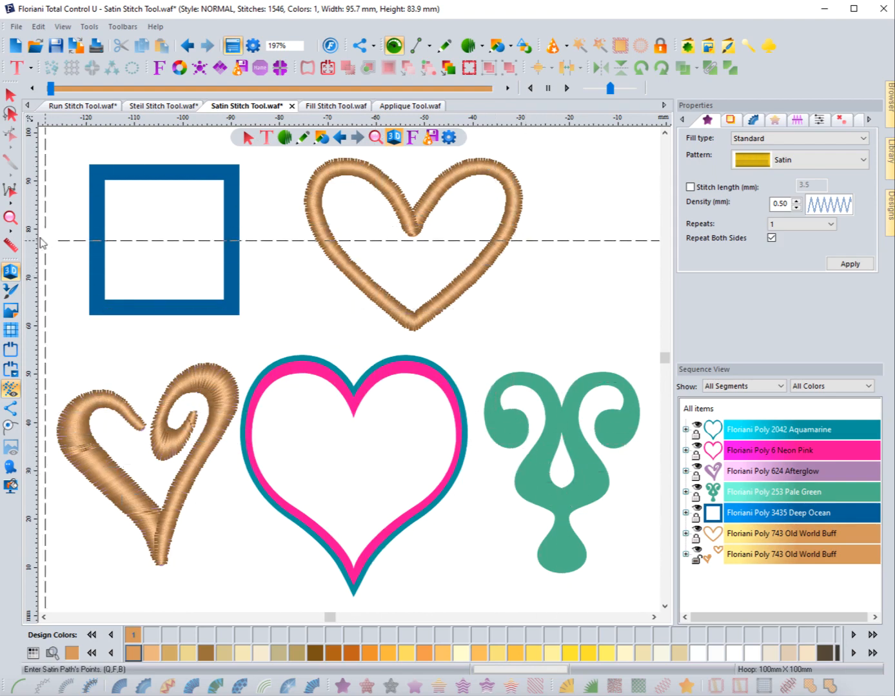
left_click(11, 218)
left_click_drag(469, 354, 652, 591)
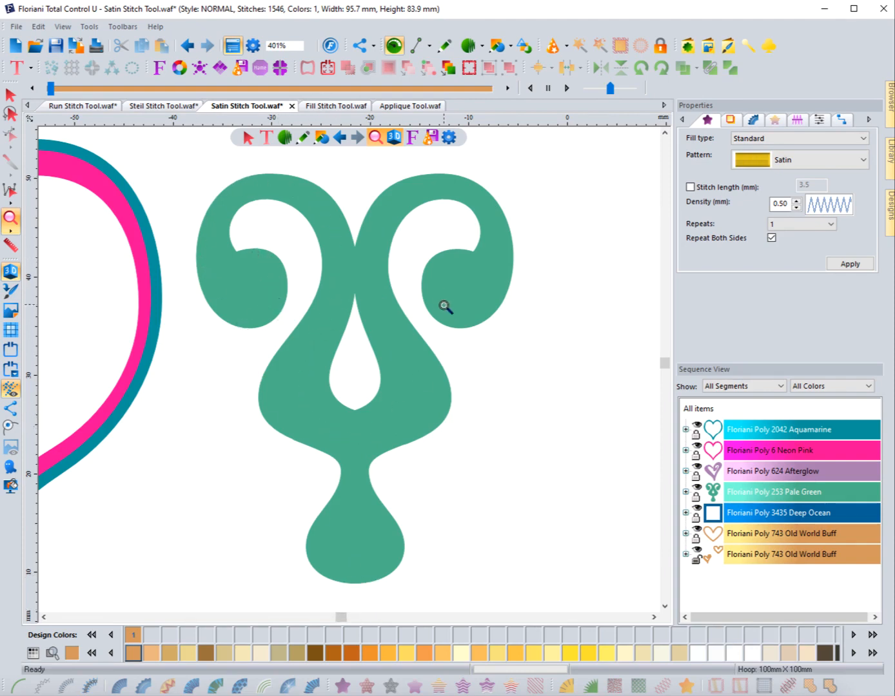
left_click(413, 428)
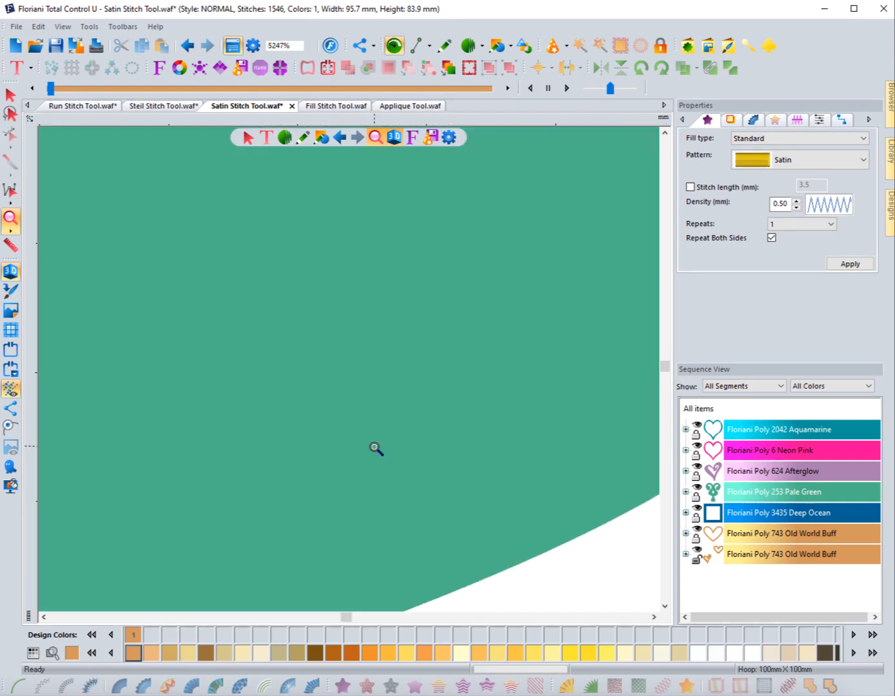
left_click(362, 445)
right_click(357, 439)
right_click(357, 439)
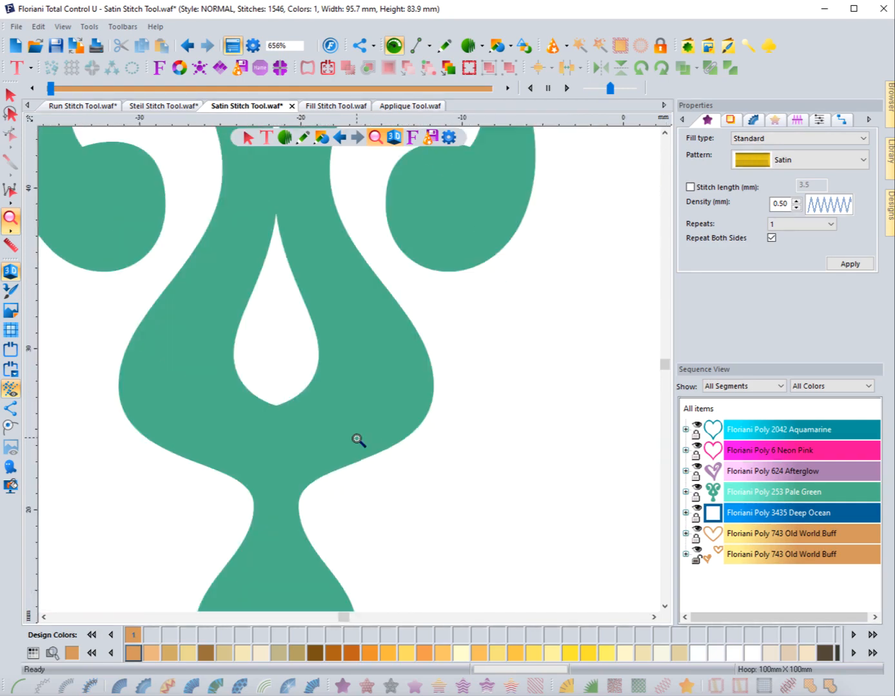
right_click(282, 455)
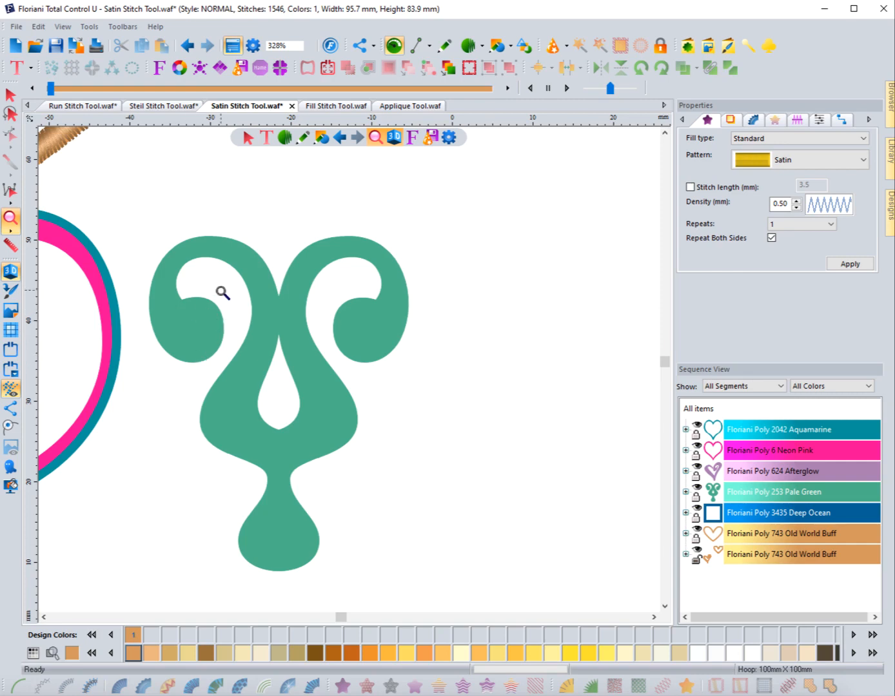
left_click(11, 220)
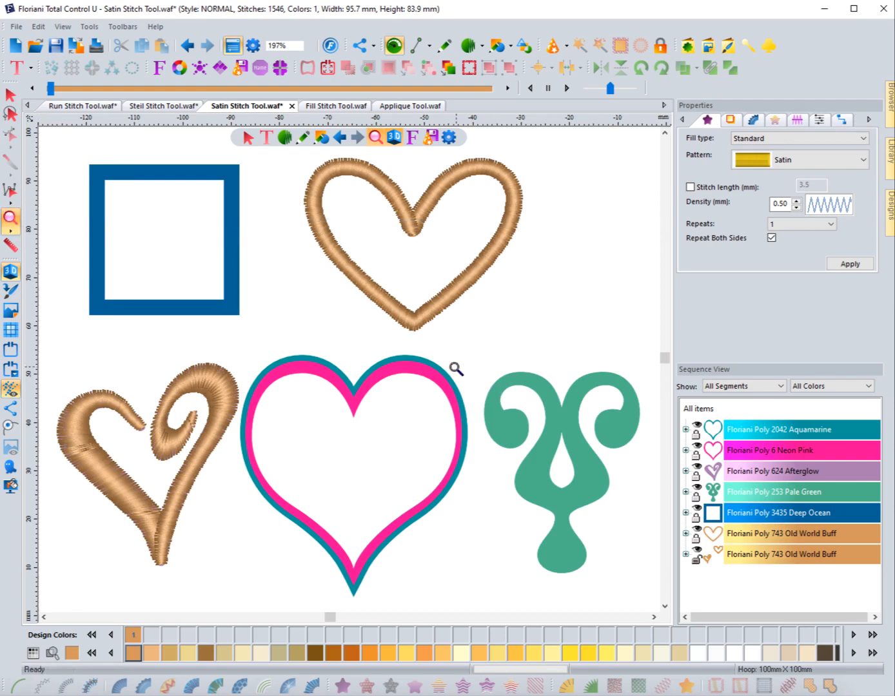
Start a Satin Stitch outline on the green scroll ornament, tracing the right edge from its narrow neck around to the bulb's bottom.
left_click_drag(456, 352, 662, 600)
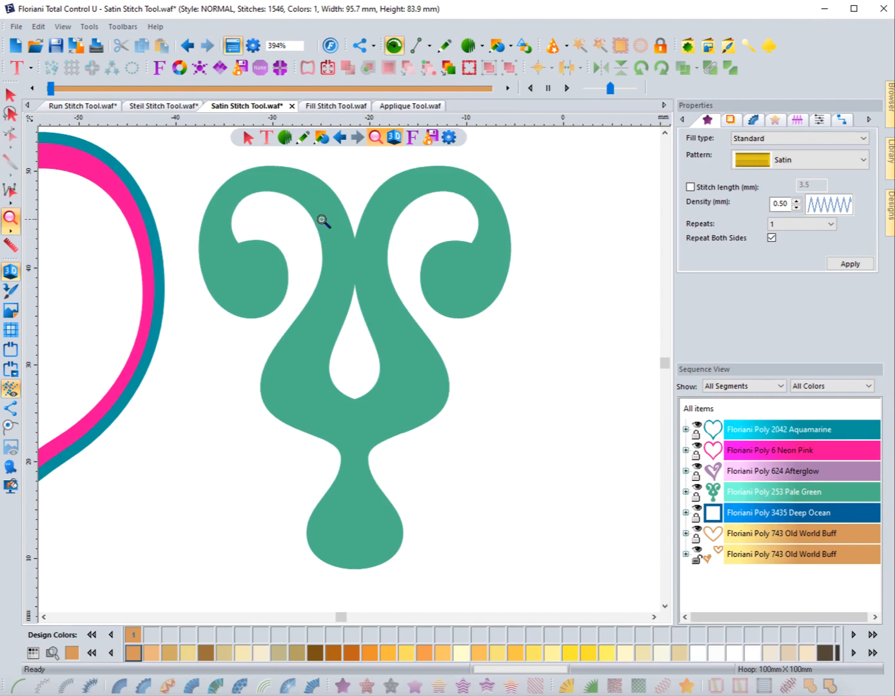
left_click(285, 138)
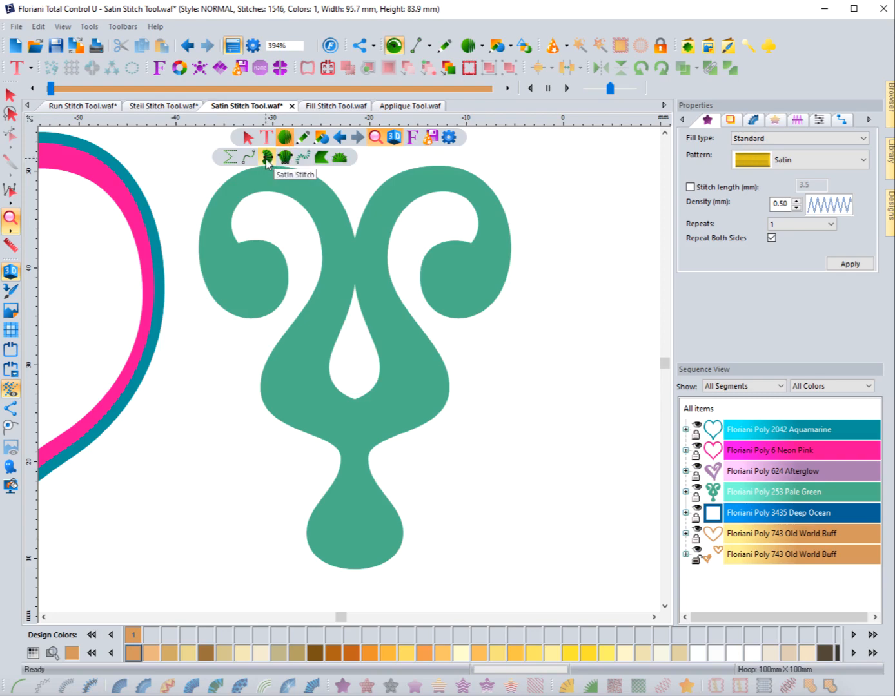
left_click(266, 160)
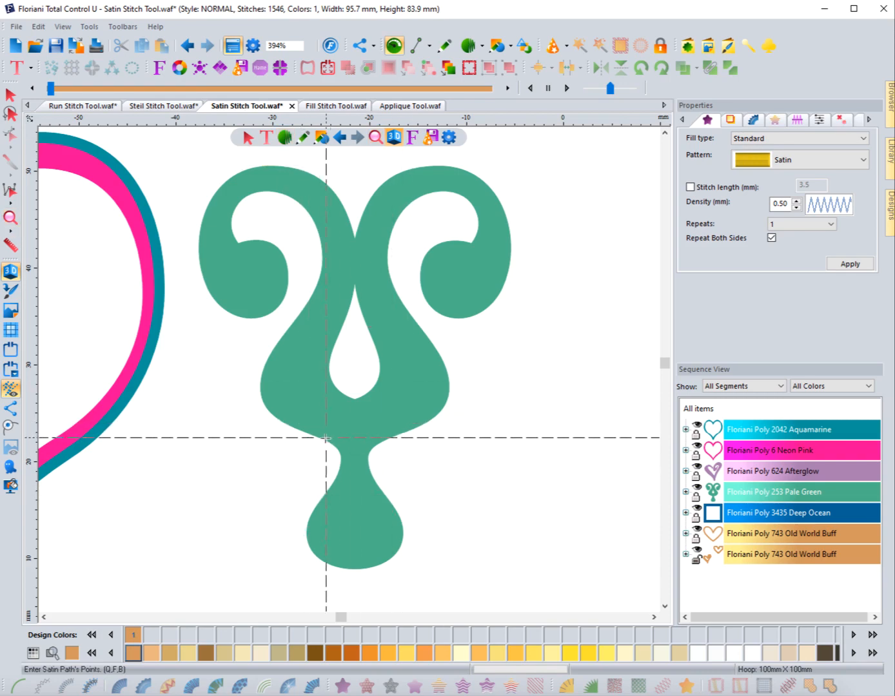
left_click(365, 441)
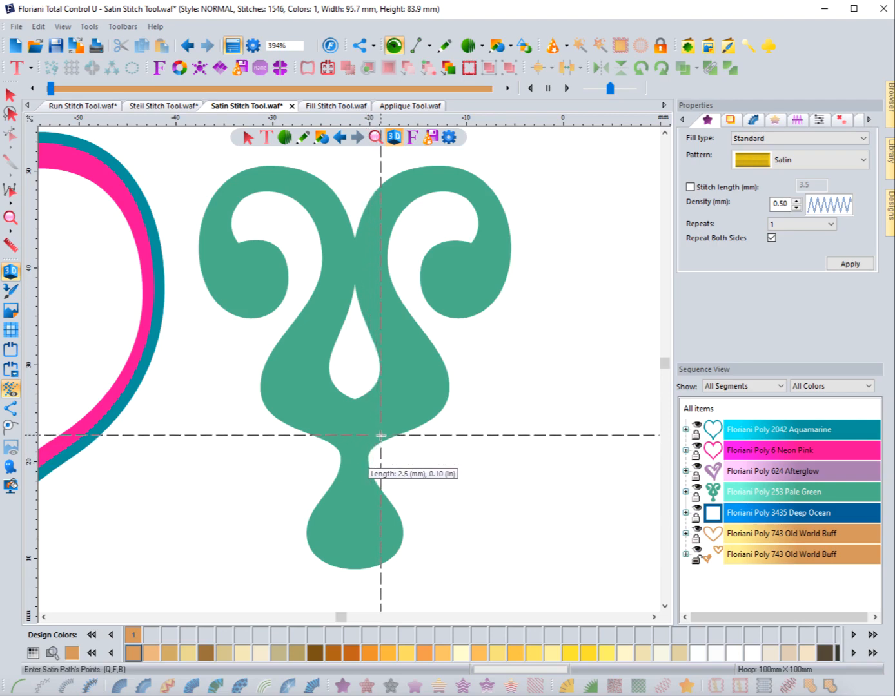
left_click(379, 435)
left_click(369, 449)
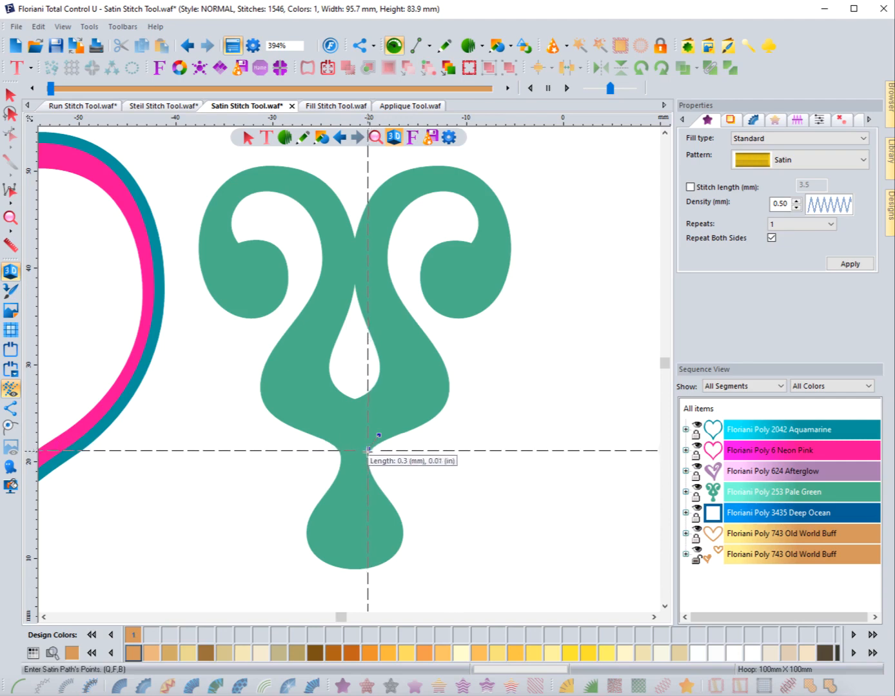
left_click(367, 466)
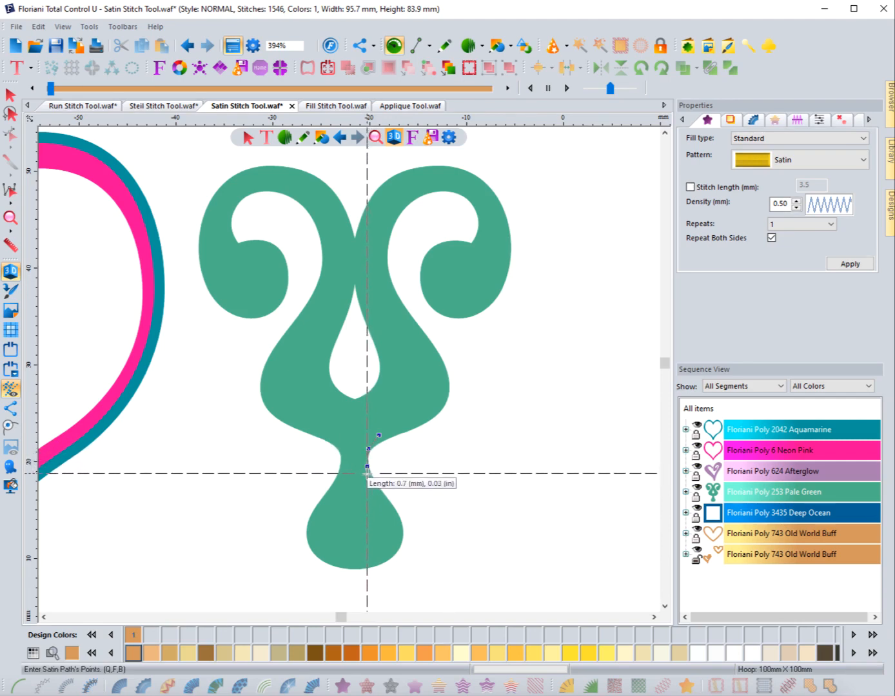
left_click(381, 491)
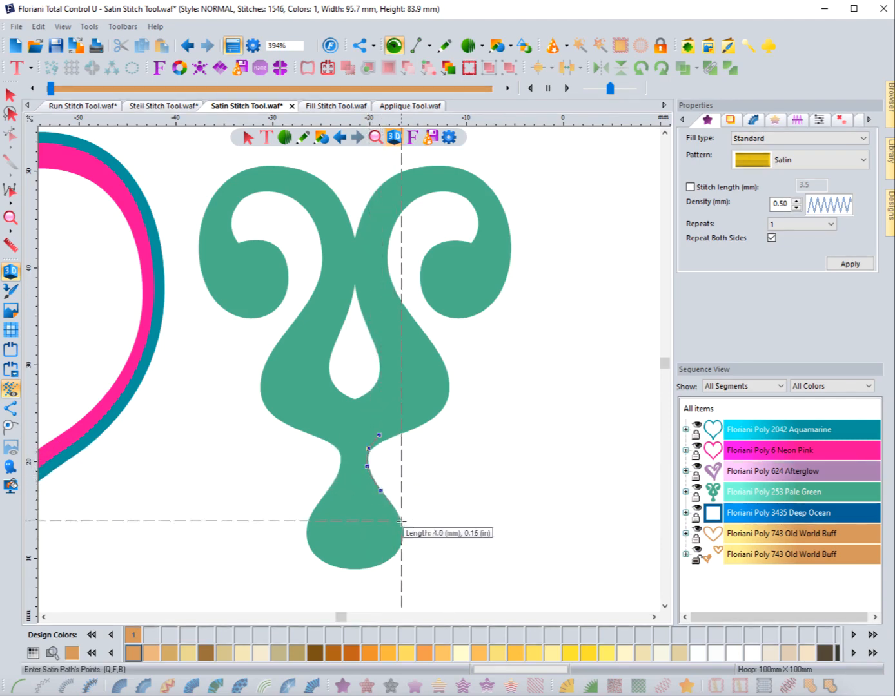
left_click(400, 518)
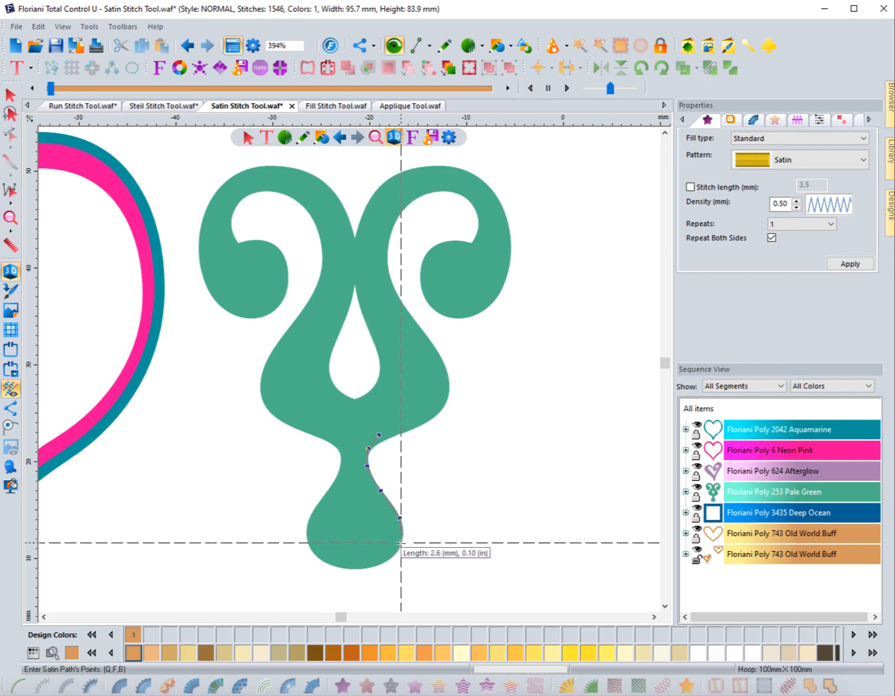
left_click(402, 543)
left_click(377, 567)
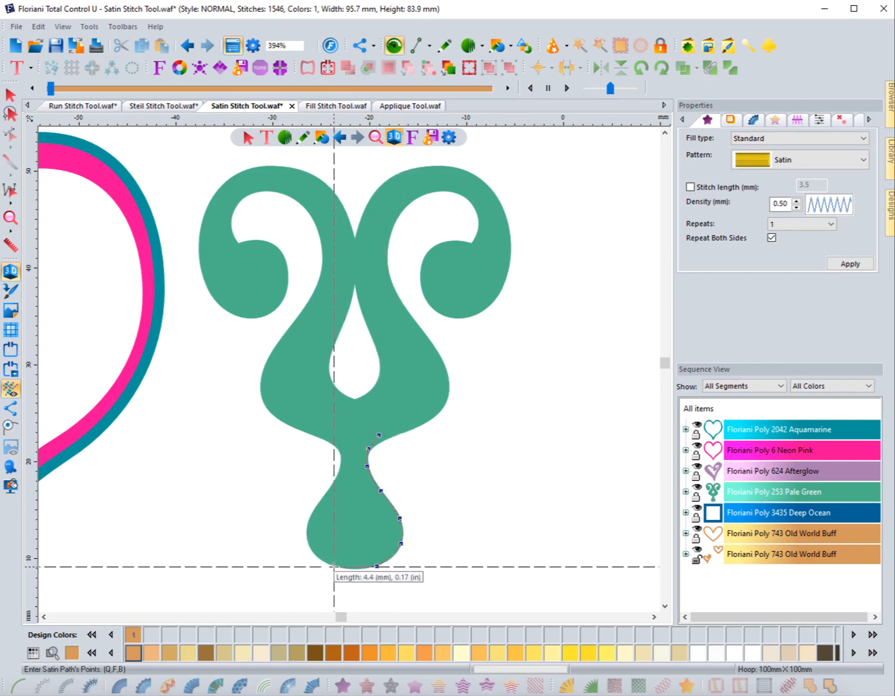
Continue the outline points around the bulb's left side and up the neck, ending level with the starting point.
left_click(334, 567)
left_click(306, 543)
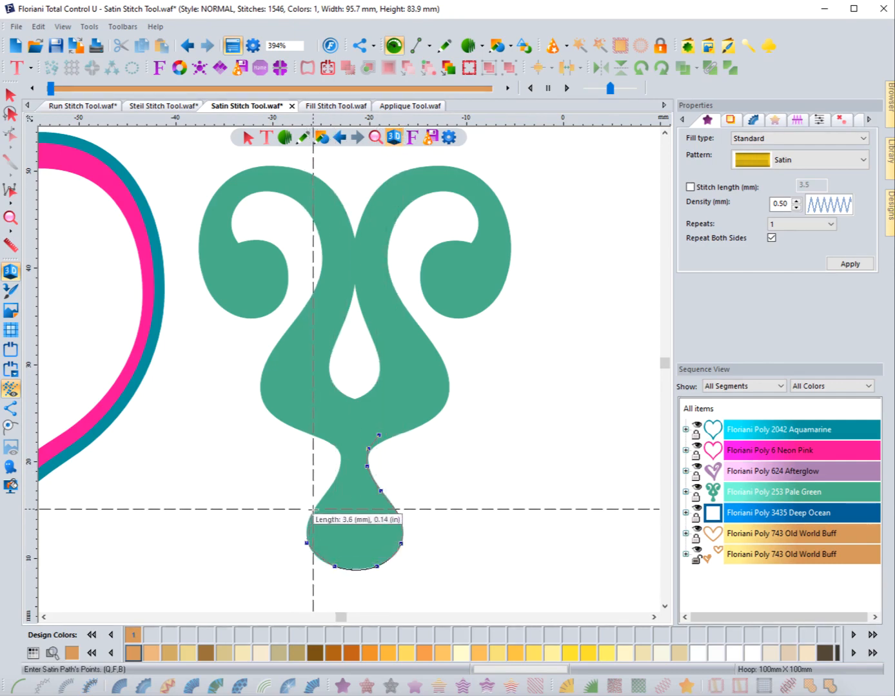
left_click(313, 509)
left_click(335, 483)
left_click(340, 464)
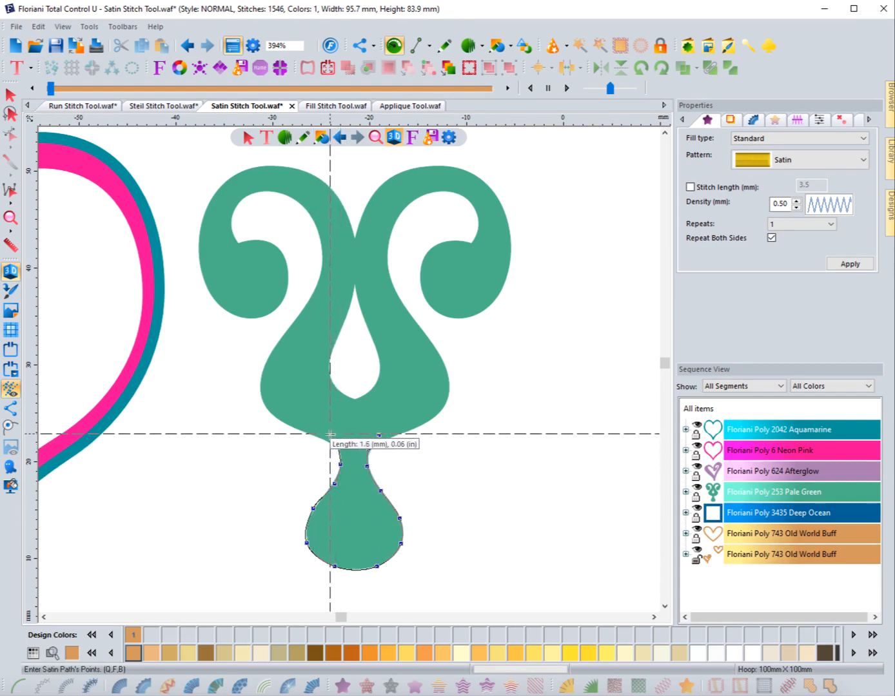
left_click(330, 435)
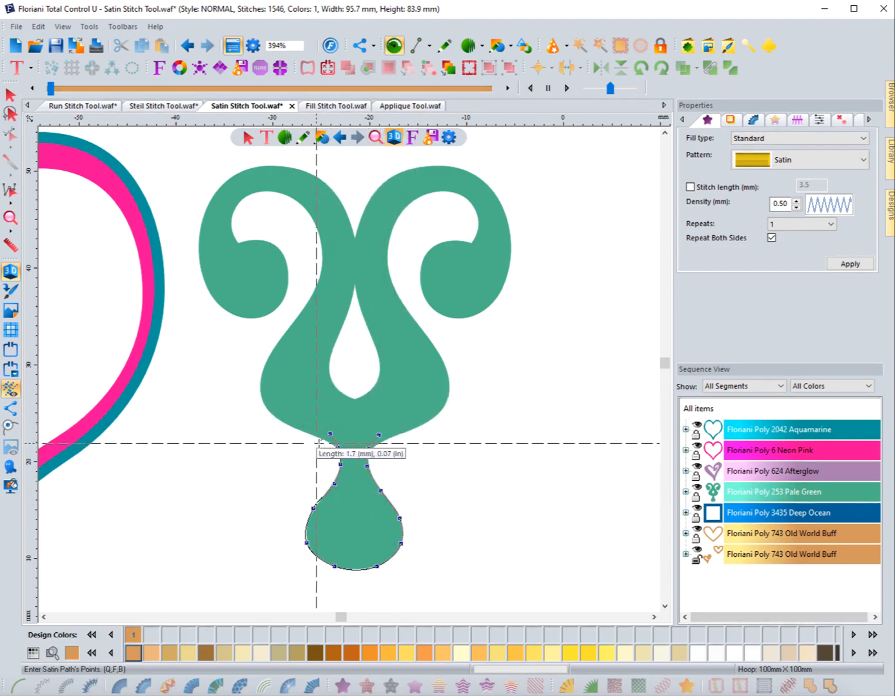
Finish the outline, add four near-horizontal inclination lines across the neck and bulb, and place the entry and exit points.
left_click(378, 435)
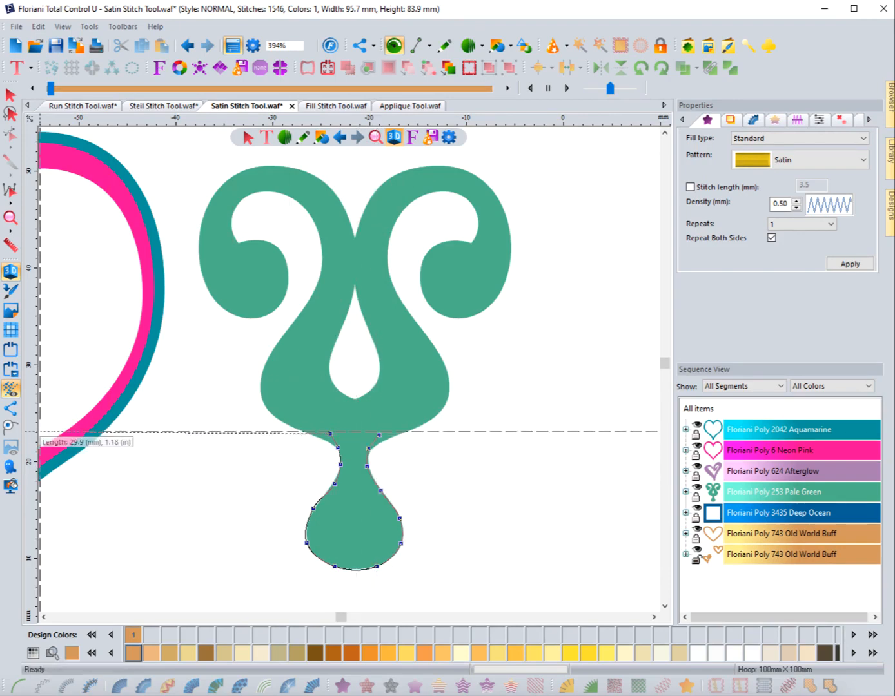
key("Return")
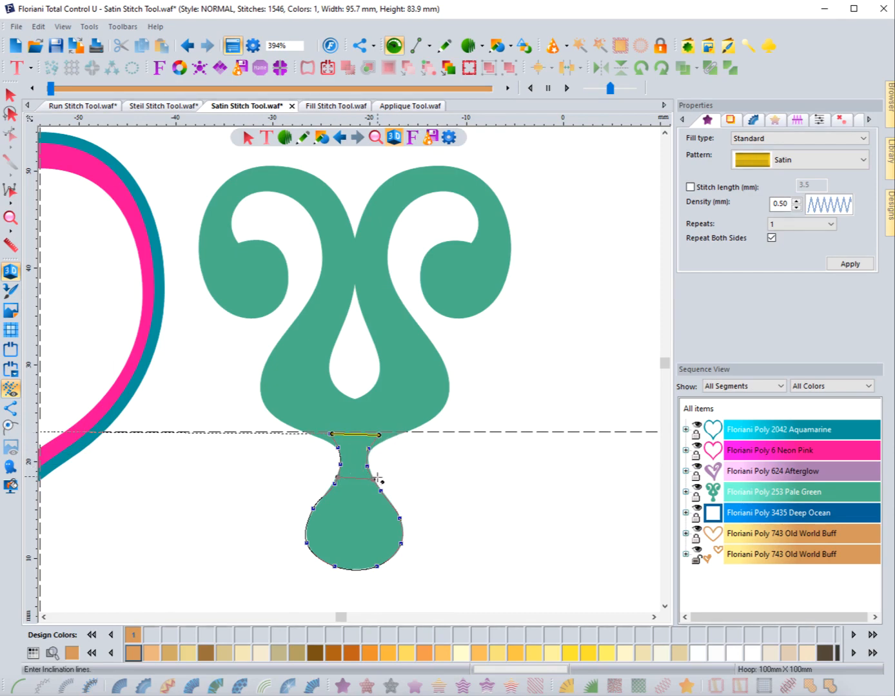
left_click(332, 566)
left_click(309, 520)
left_click(400, 519)
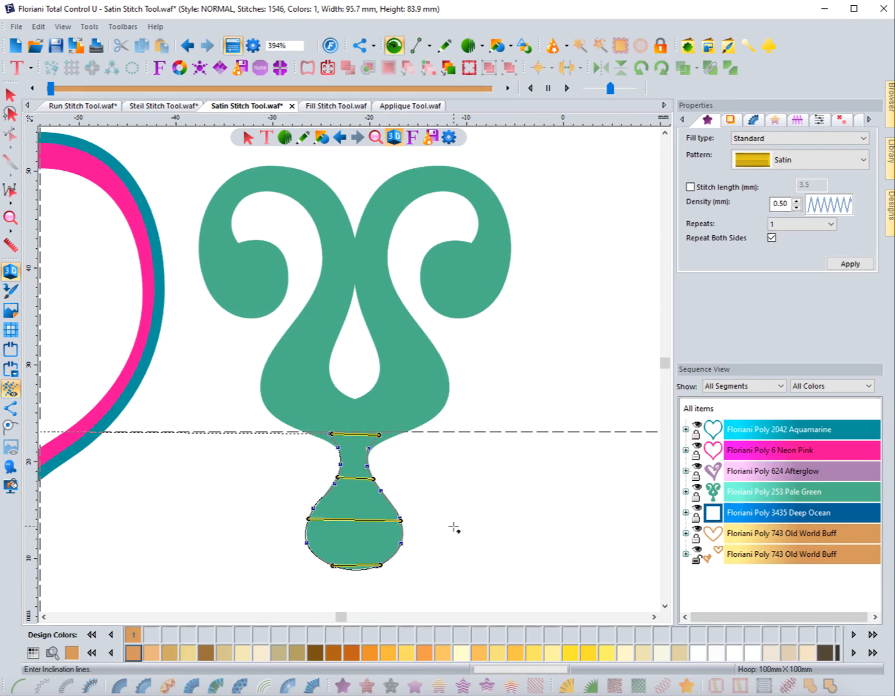
key("Return")
left_click(331, 435)
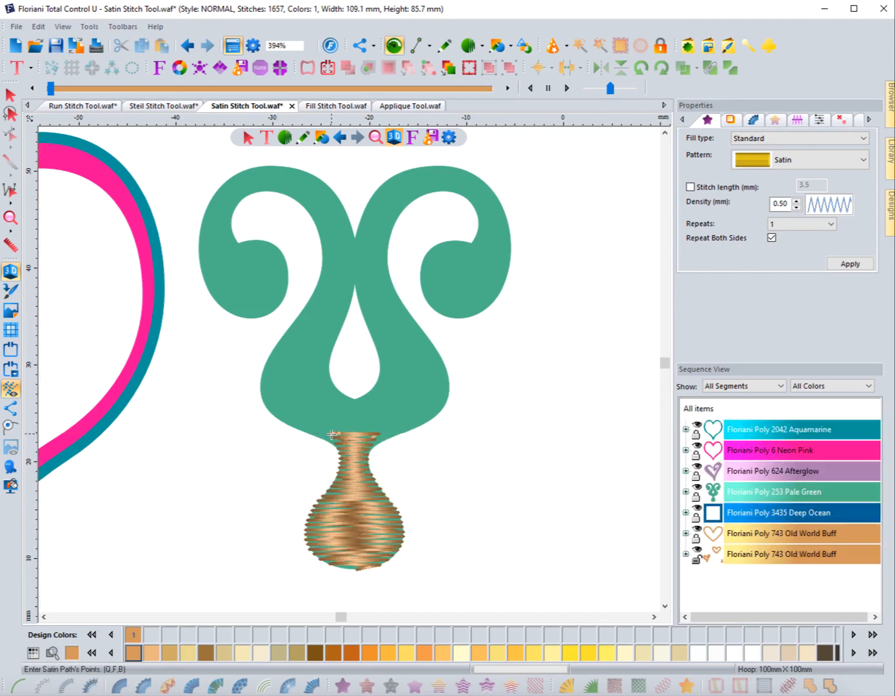
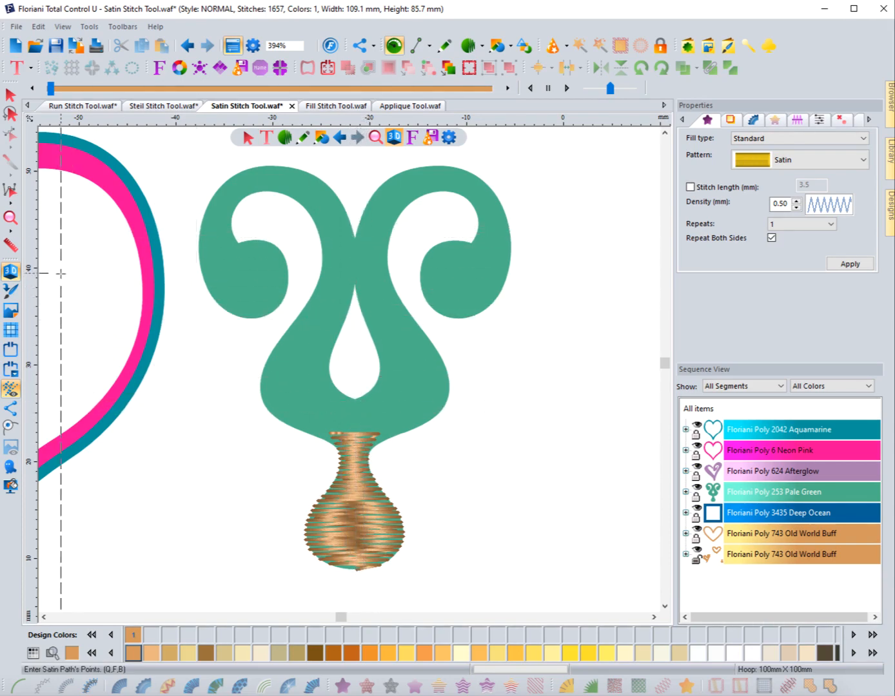
Switch off the 3D preview and begin a second satin outline from the teardrop opening's bottom tip up its left edge past the scrolls' junction.
left_click(10, 271)
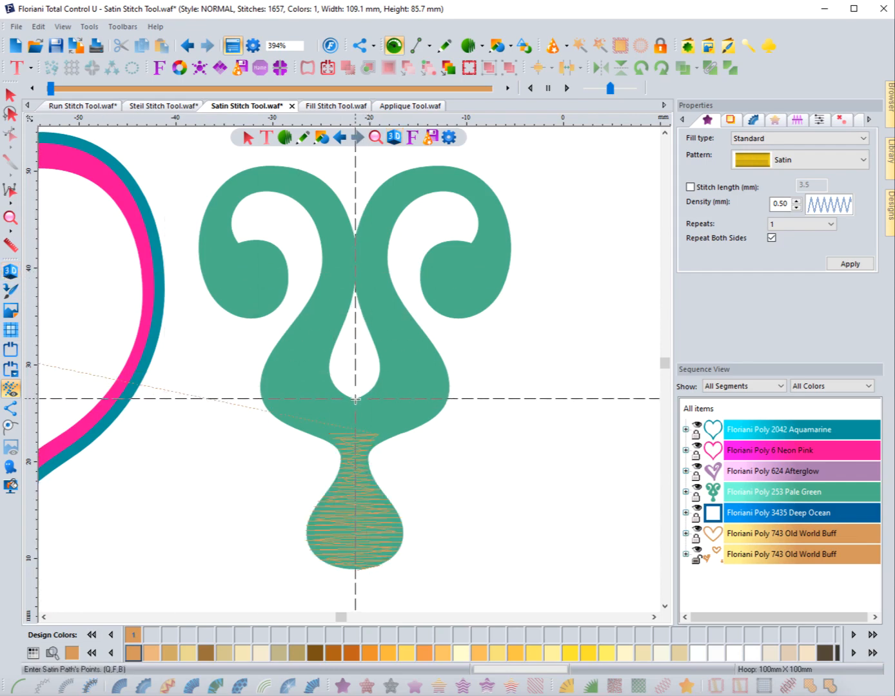
left_click(335, 388)
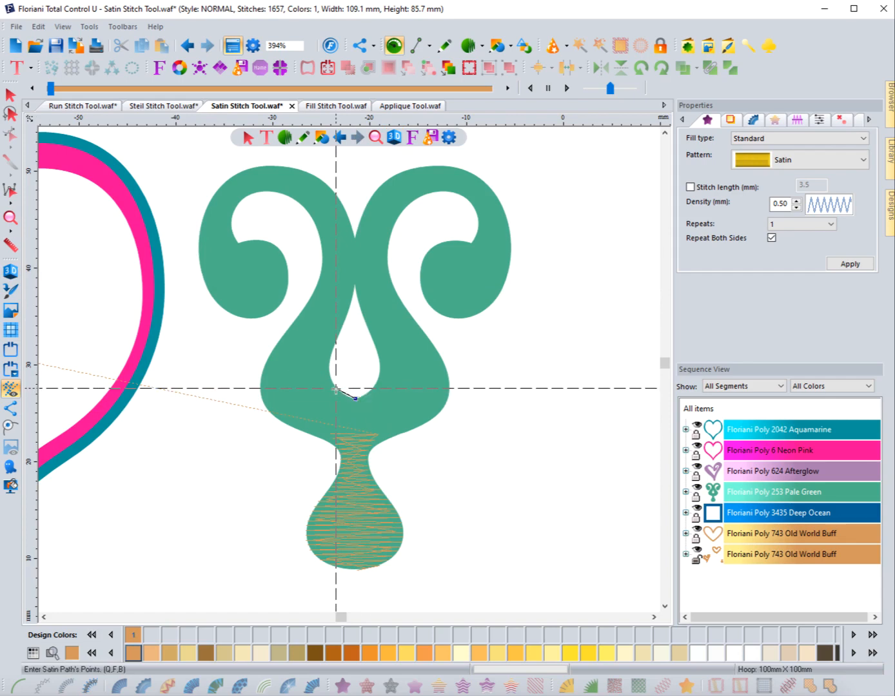
left_click(329, 366)
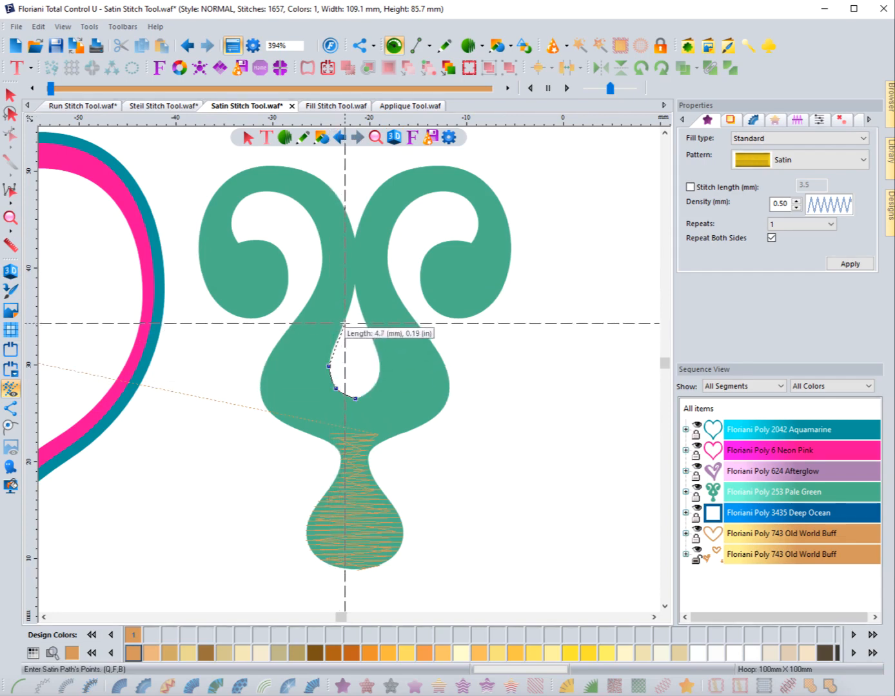
left_click(345, 322)
left_click(355, 261)
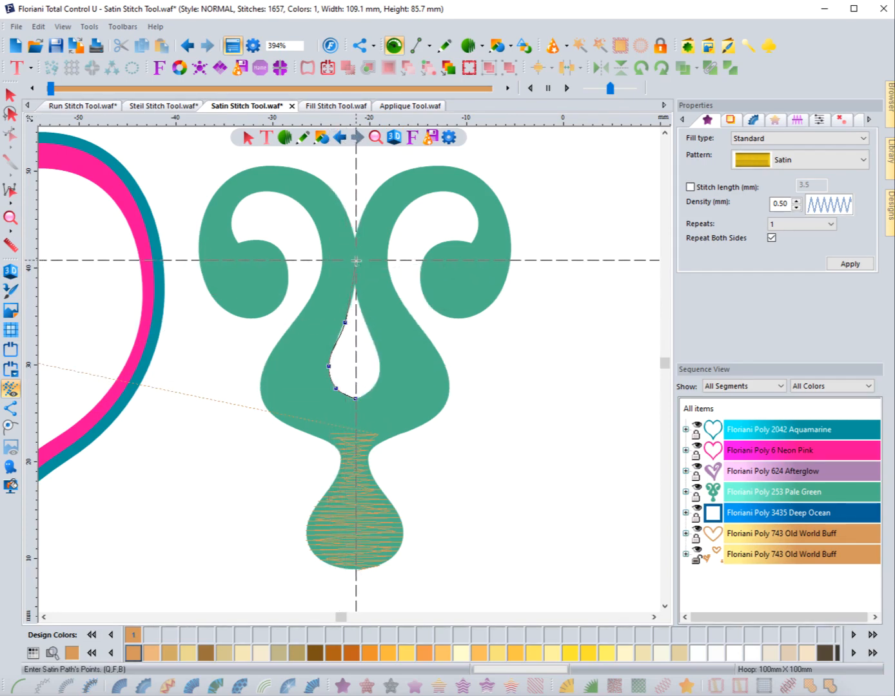
left_click(349, 218)
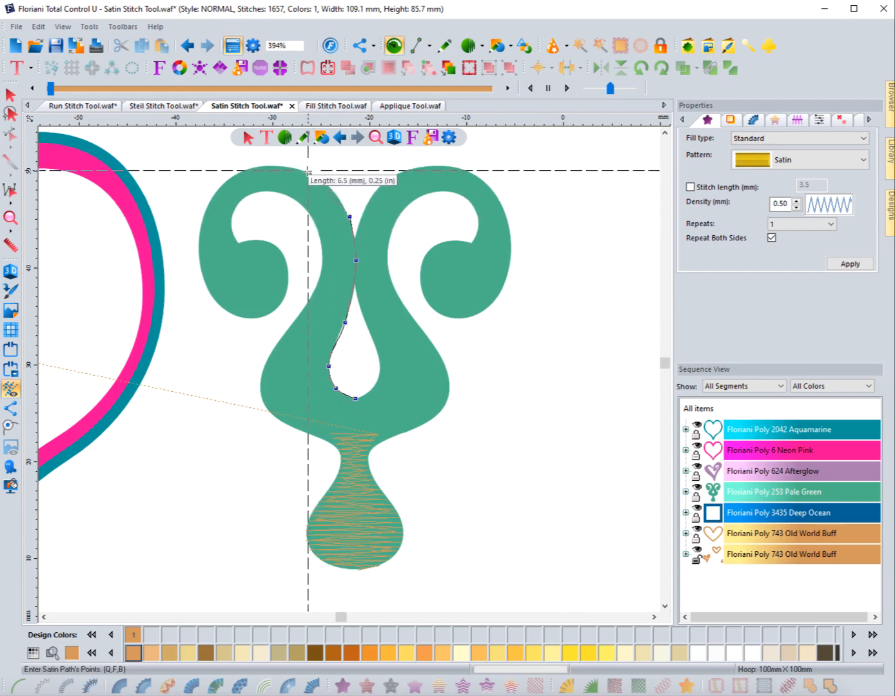
Take the outline over the top of the left scroll, down its outer edge and around the rounded end.
left_click(307, 171)
left_click(250, 169)
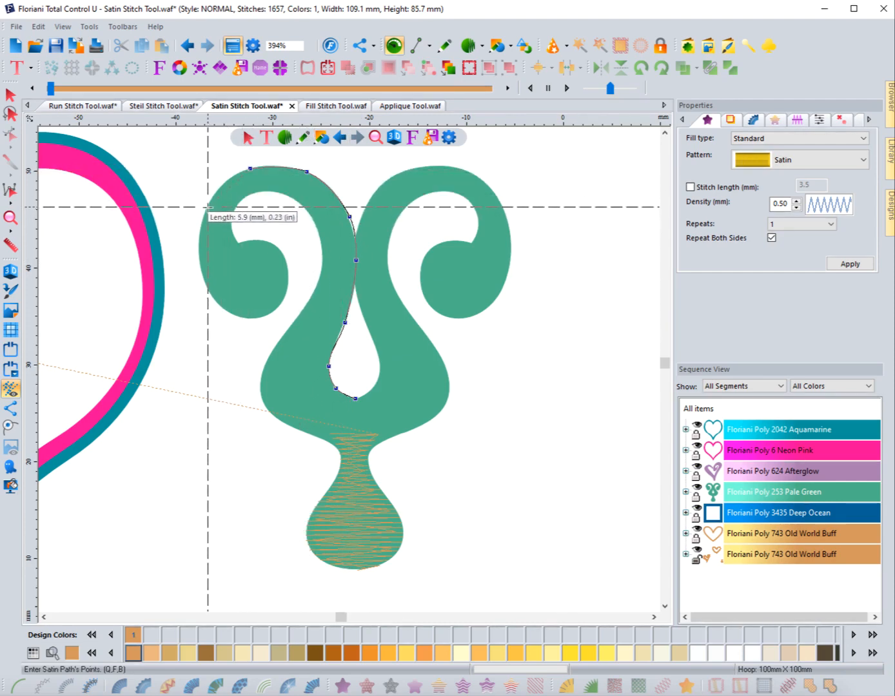
left_click(207, 207)
left_click(200, 260)
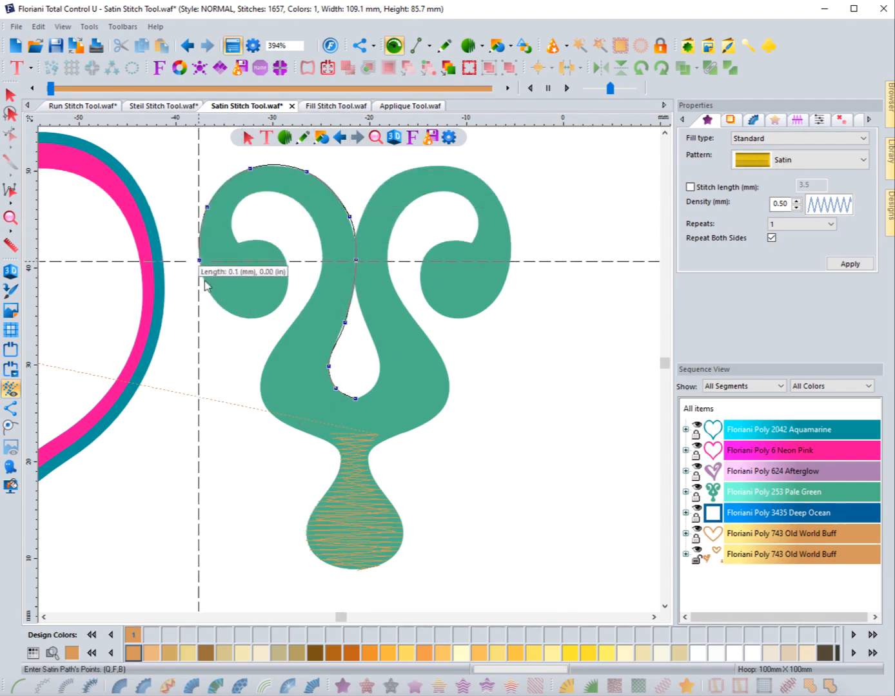
left_click(225, 310)
left_click(270, 312)
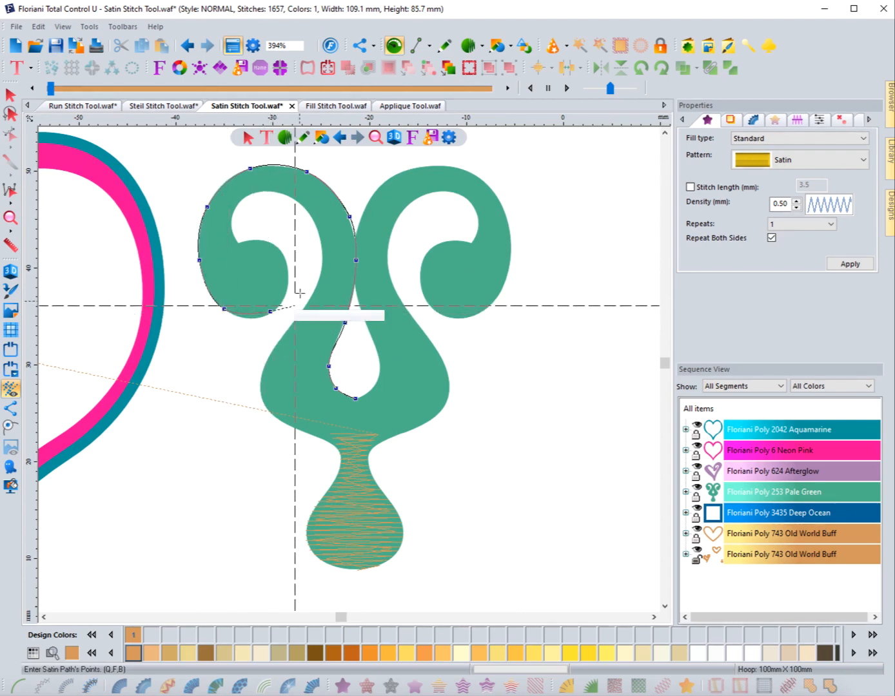
left_click(289, 282)
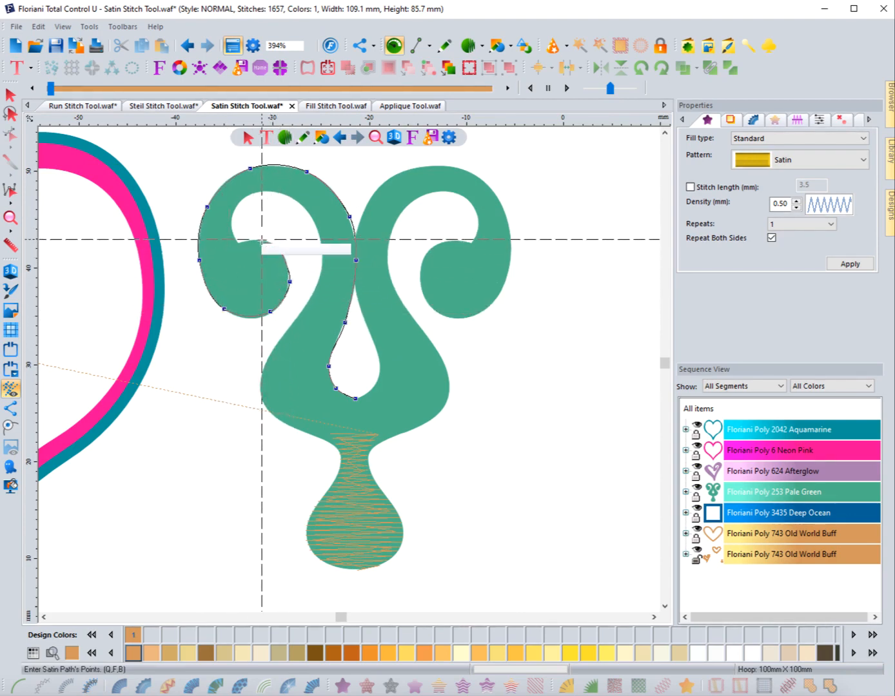
Trace the top of the left scroll's rounded end and follow the curl's inner opening around to the stem.
left_click(260, 240)
left_click(240, 242)
left_click(232, 228)
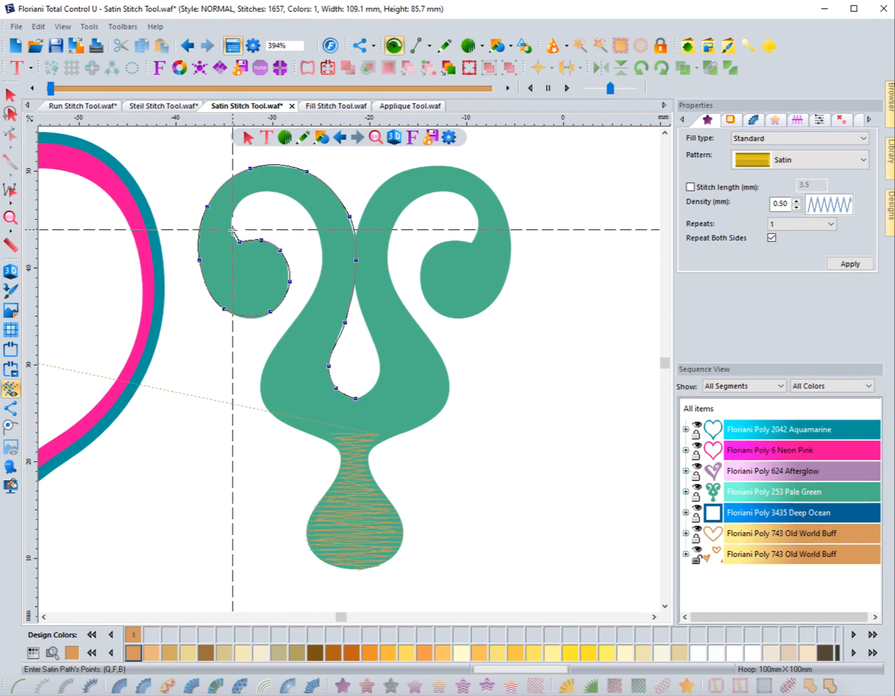
left_click(238, 202)
left_click(268, 190)
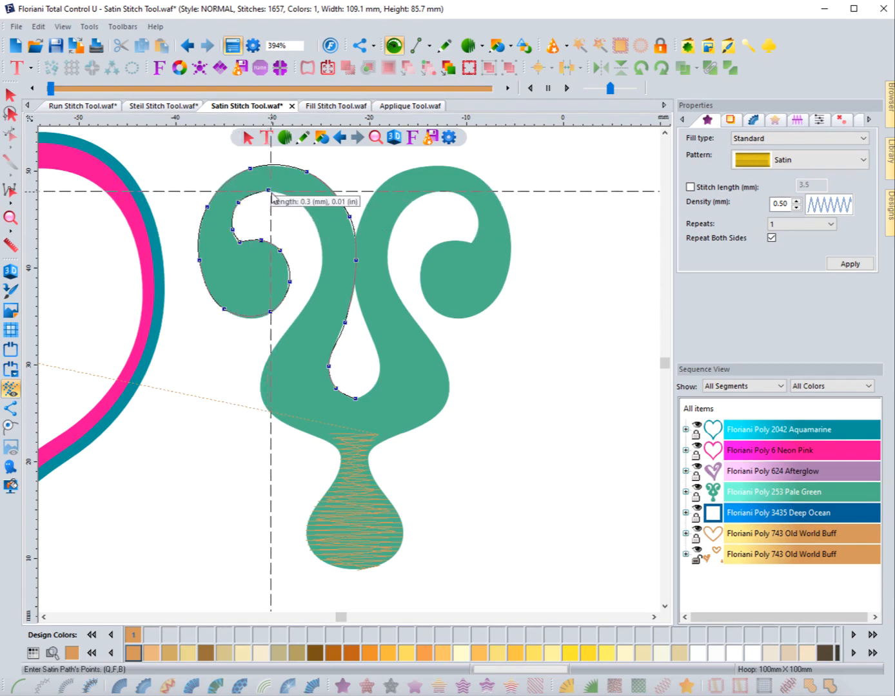
left_click(303, 203)
left_click(321, 238)
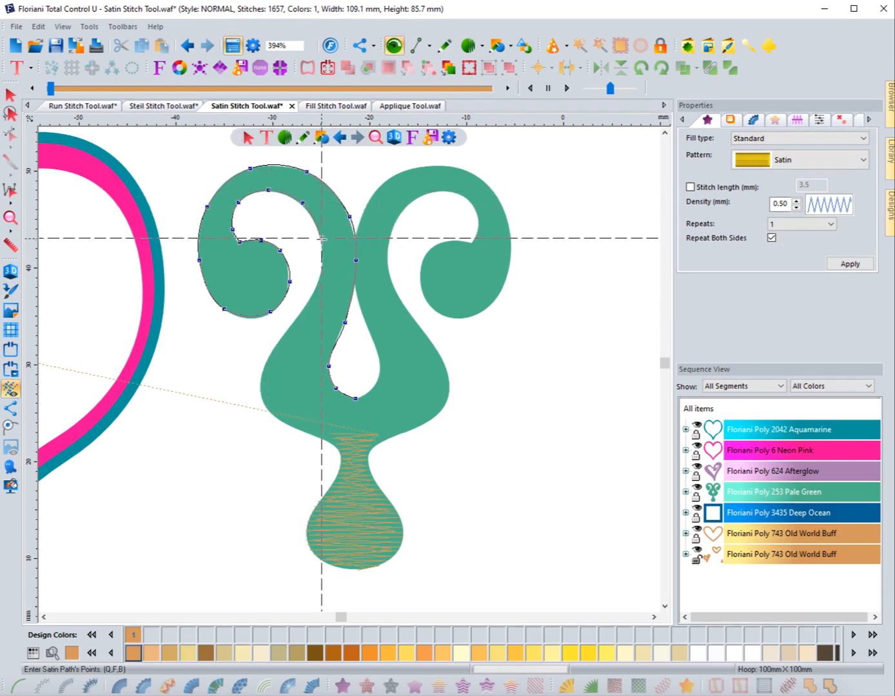
Continue the points down the left outer edge of the stem and wide body to the neck.
left_click(321, 282)
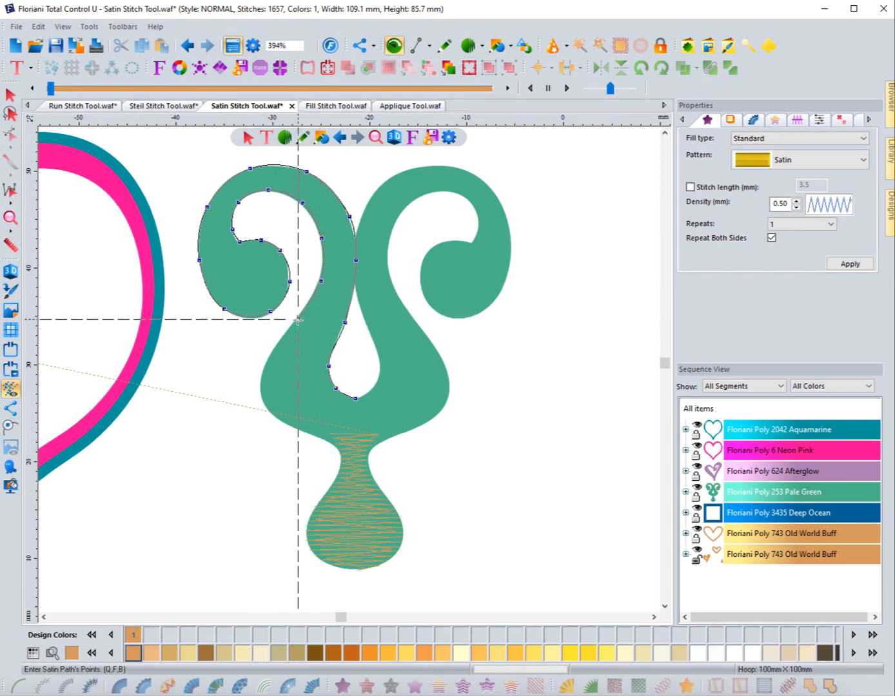
left_click(298, 319)
left_click(270, 358)
left_click(260, 391)
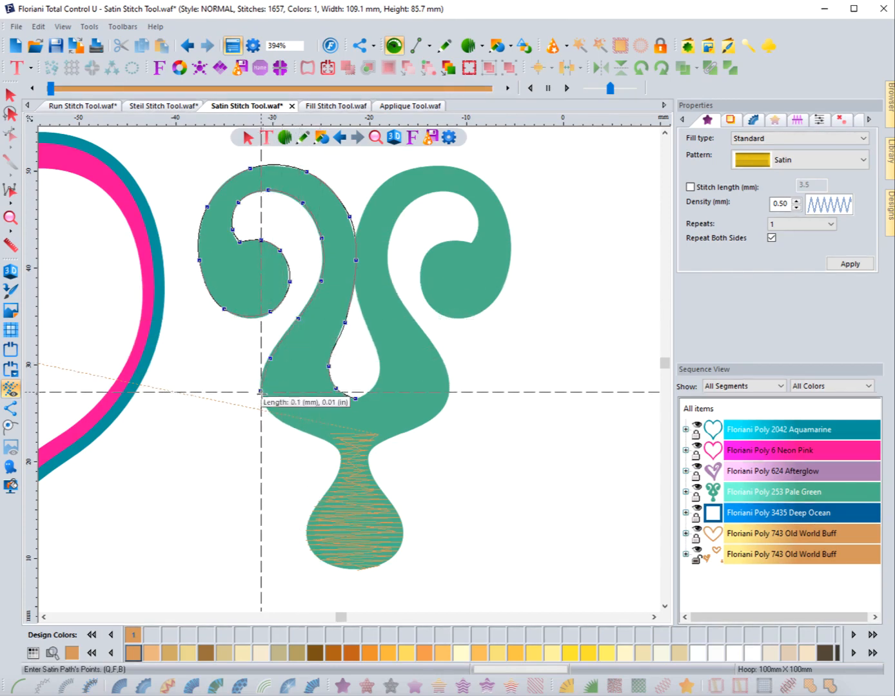
left_click(277, 420)
left_click(325, 441)
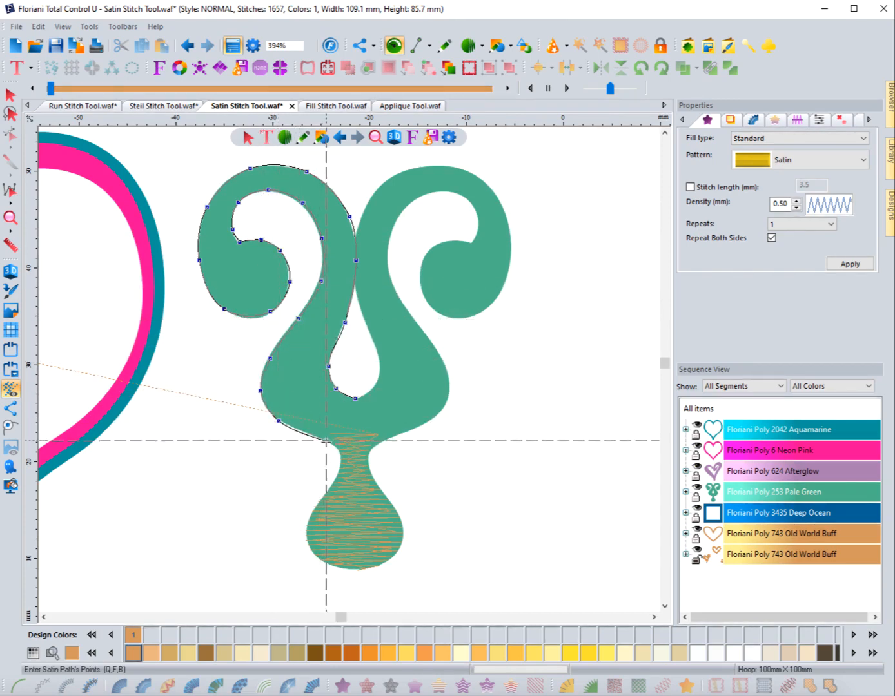
Carry the satin outline across the neck and up the outer edge of the wide body and stem on the right.
left_click(376, 445)
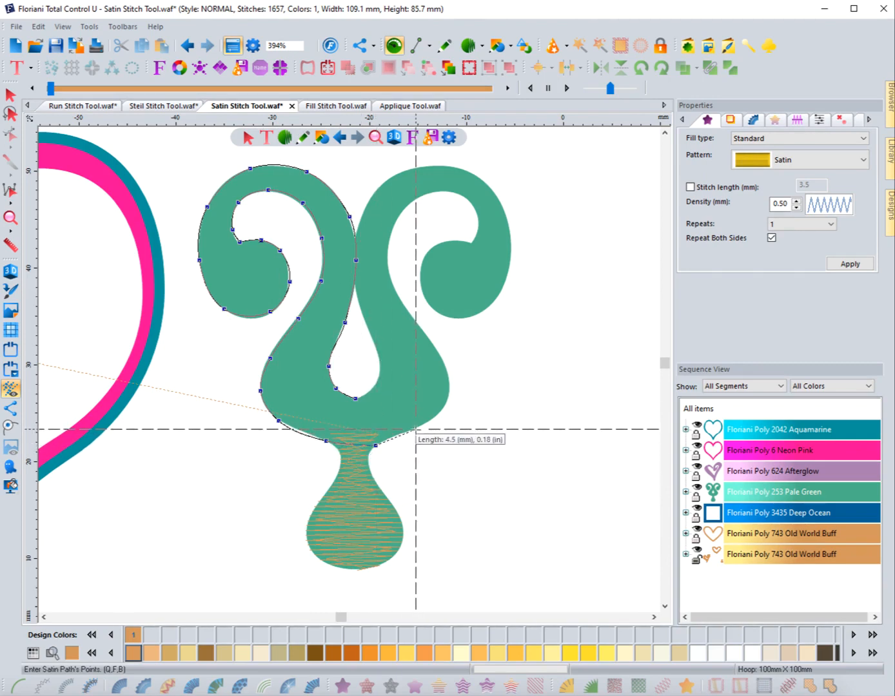
left_click(417, 428)
left_click(446, 401)
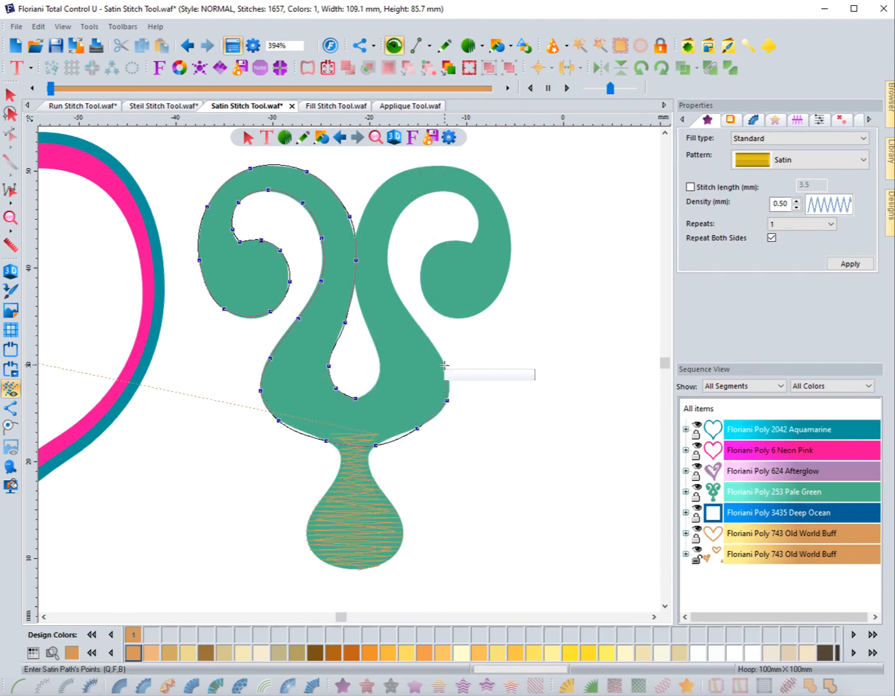
left_click(443, 361)
left_click(418, 325)
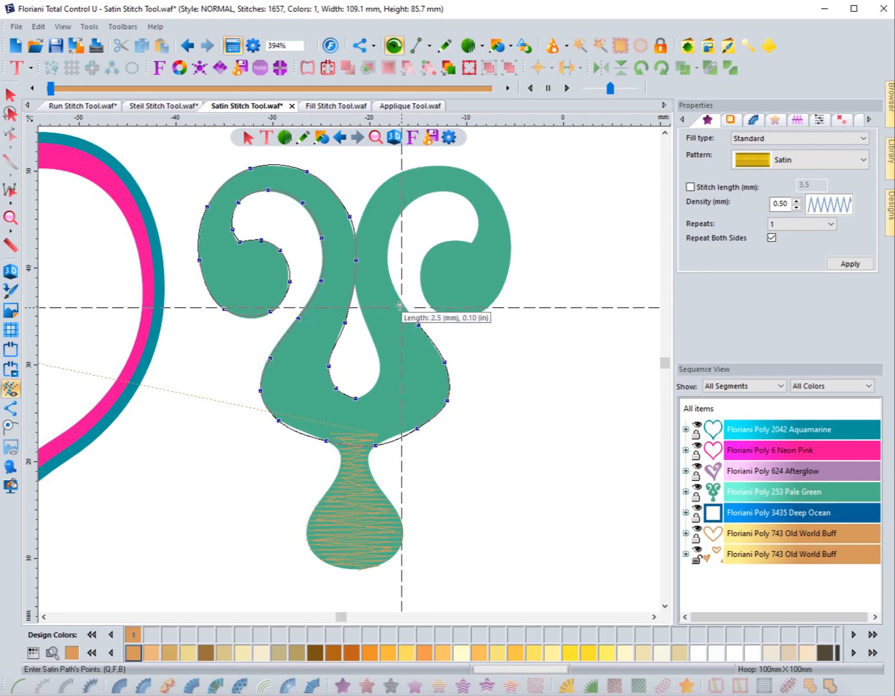
left_click(394, 289)
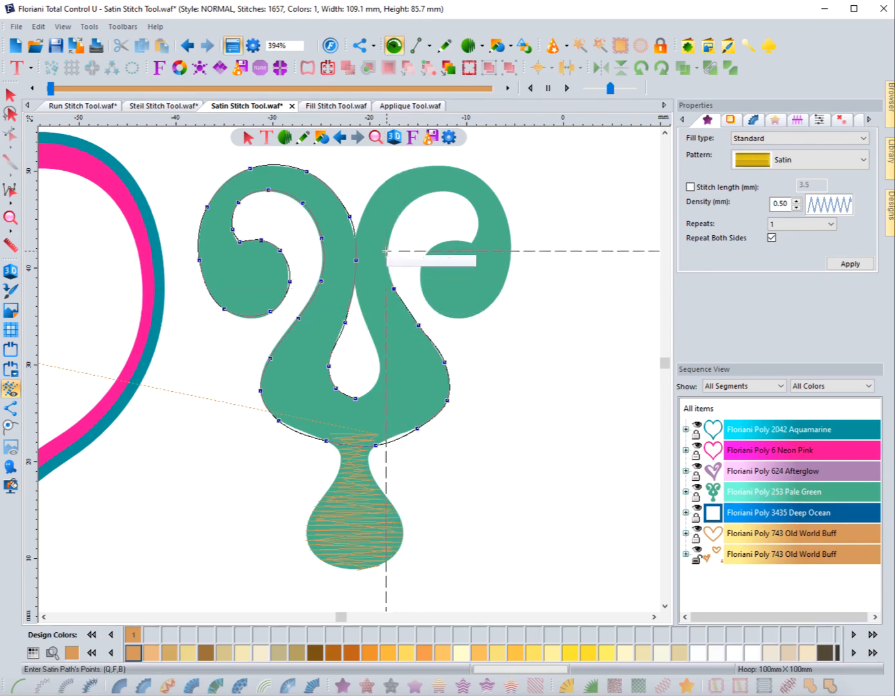
left_click(387, 250)
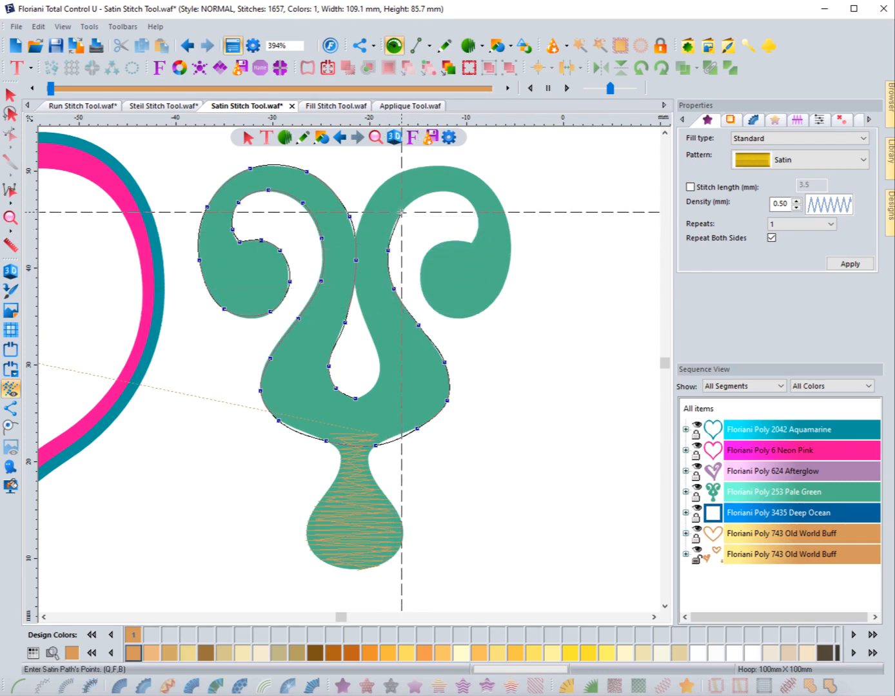
Trace the right scroll's inner opening around the curl to the top of its rounded end.
left_click(401, 211)
left_click(441, 191)
left_click(472, 201)
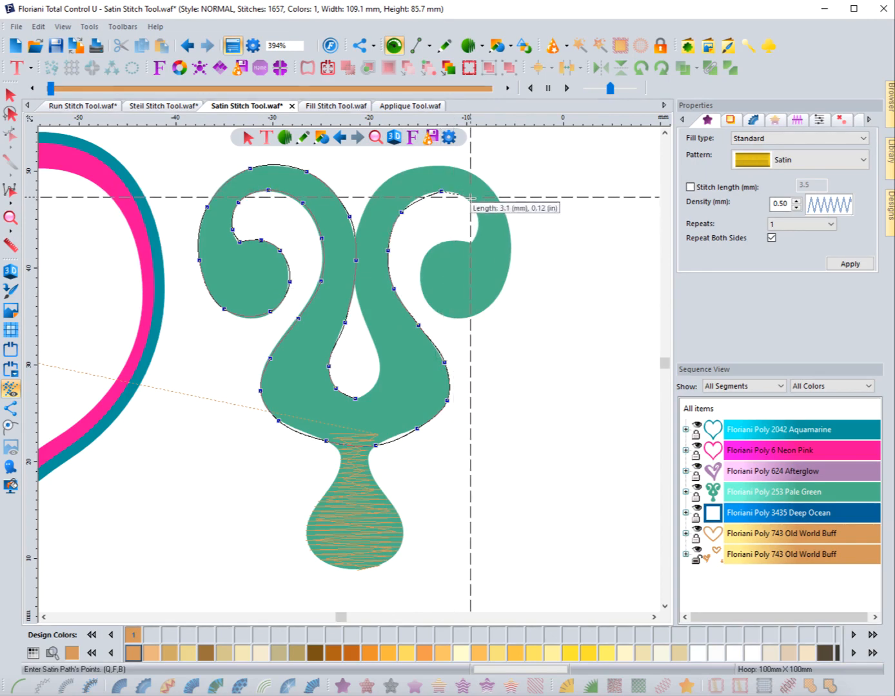
left_click(478, 225)
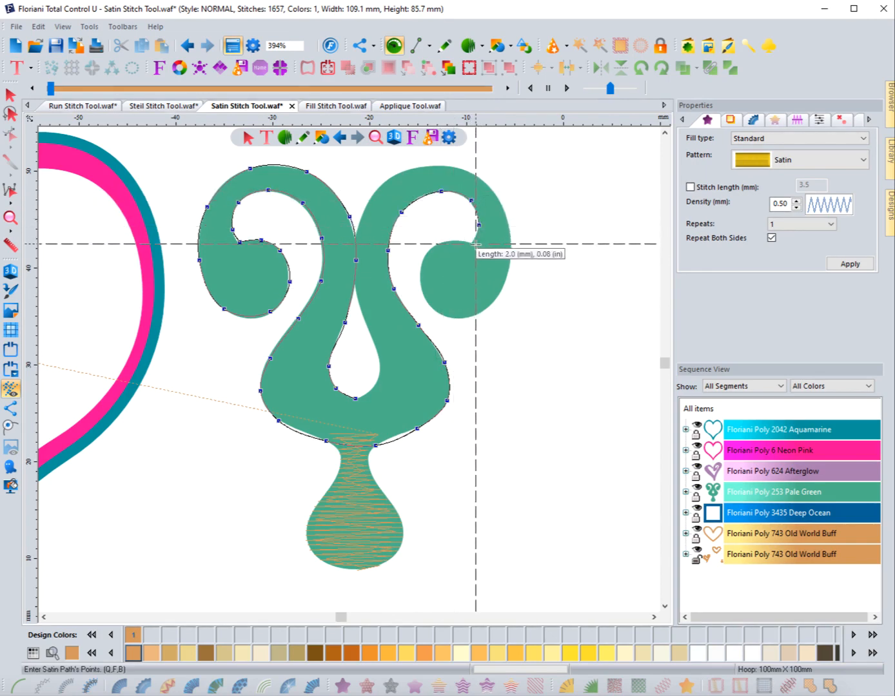
left_click(472, 243)
left_click(460, 240)
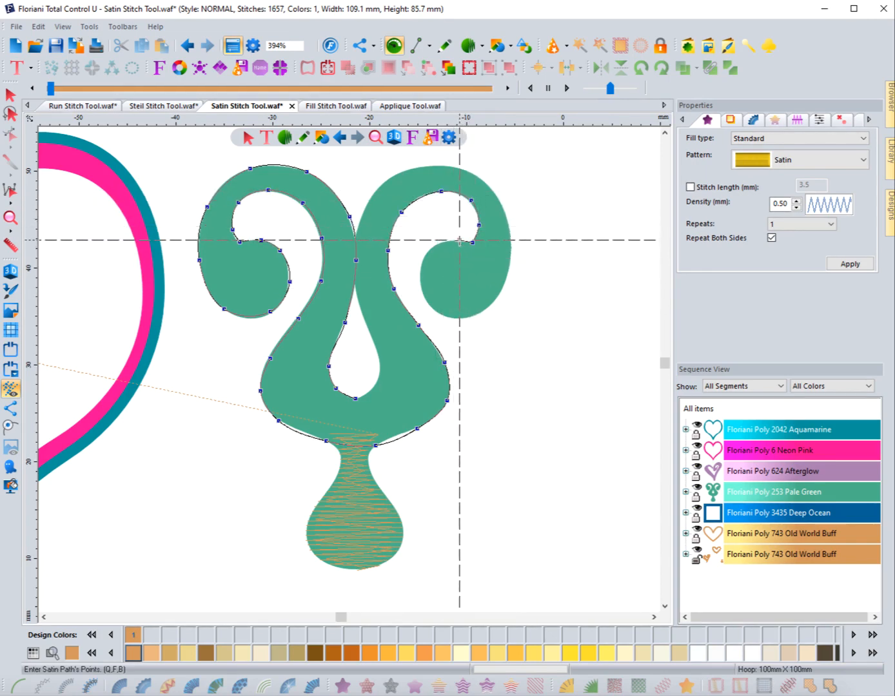
Outline the right scroll's rounded end down its inner side, under it and onto the outer edge.
left_click(440, 242)
left_click(421, 260)
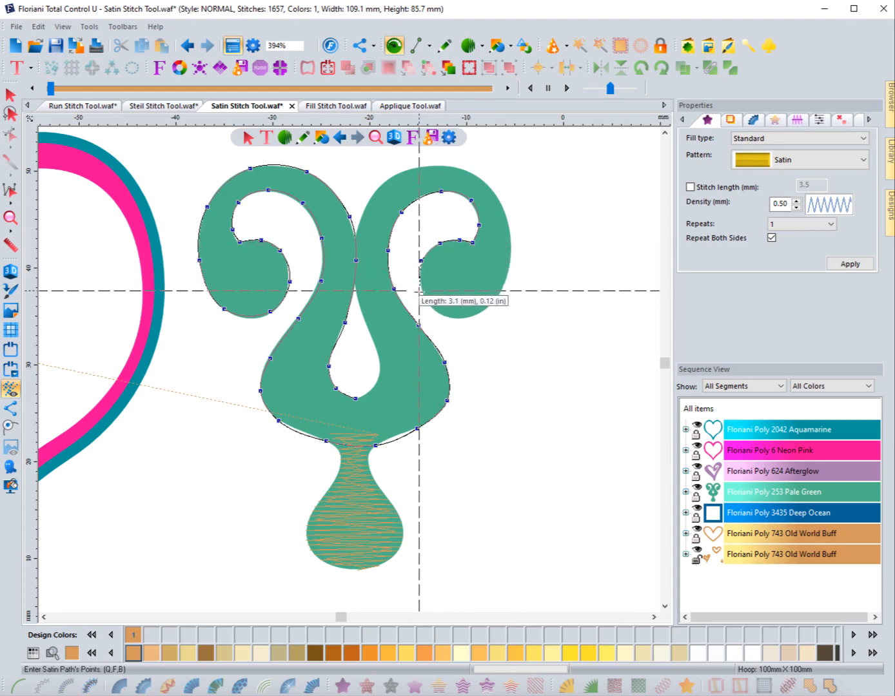
left_click(418, 291)
left_click(438, 314)
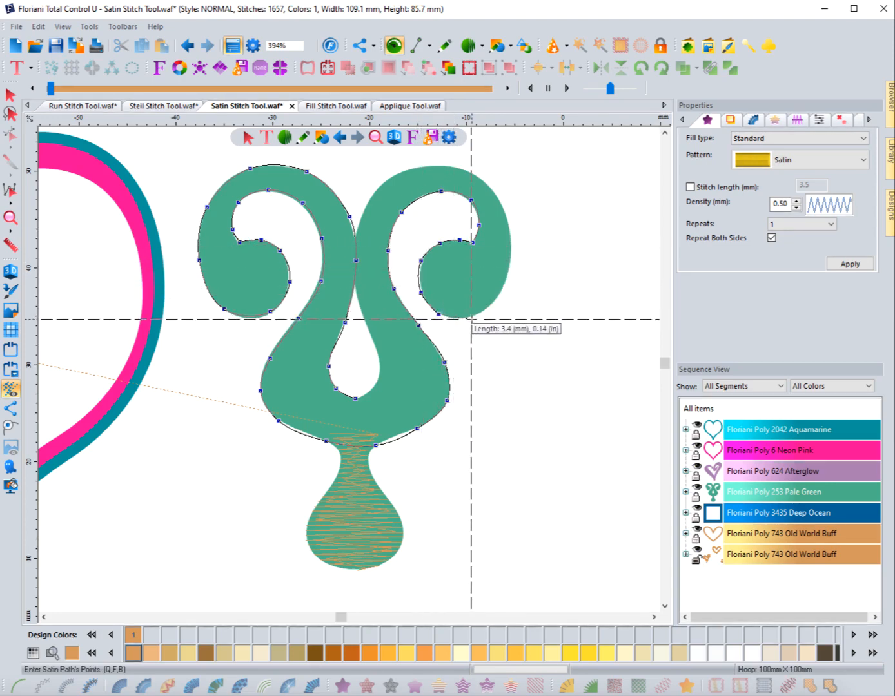
left_click(472, 316)
left_click(502, 292)
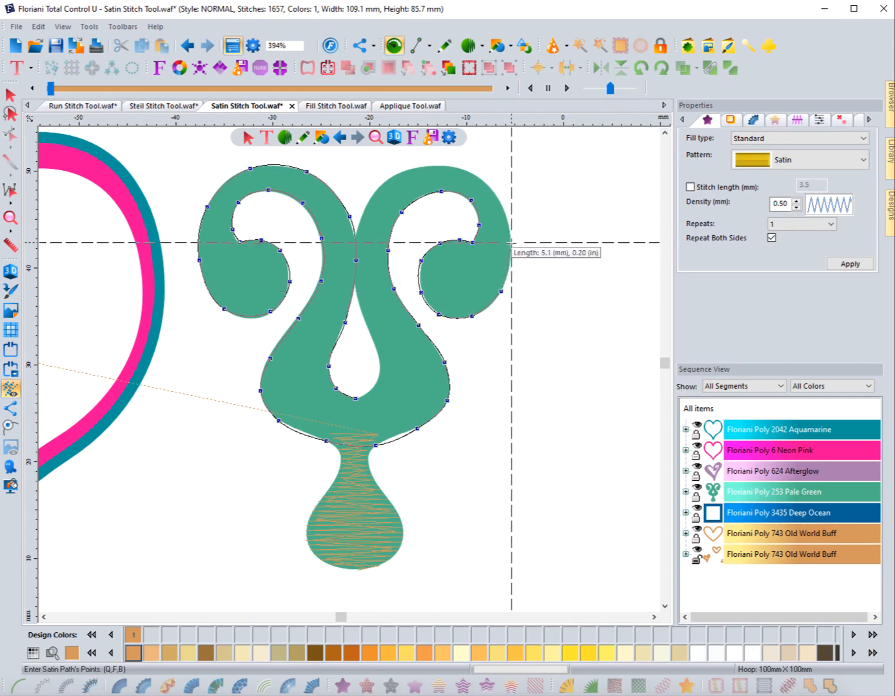
Take the outline up the right scroll's outer edge, over its top and down into the scrolls' junction.
left_click(511, 244)
left_click(498, 198)
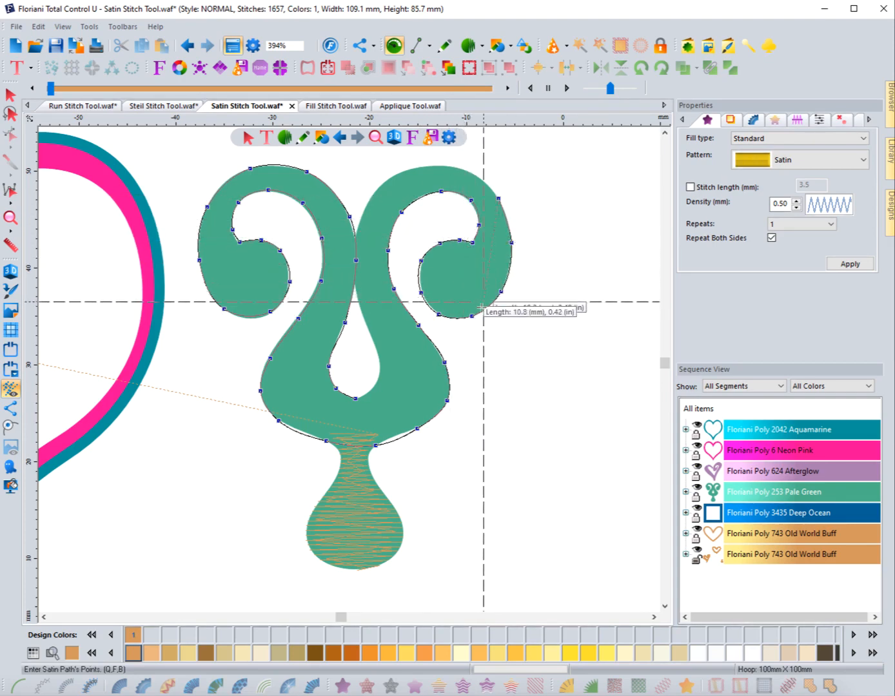
left_click(478, 176)
left_click(445, 167)
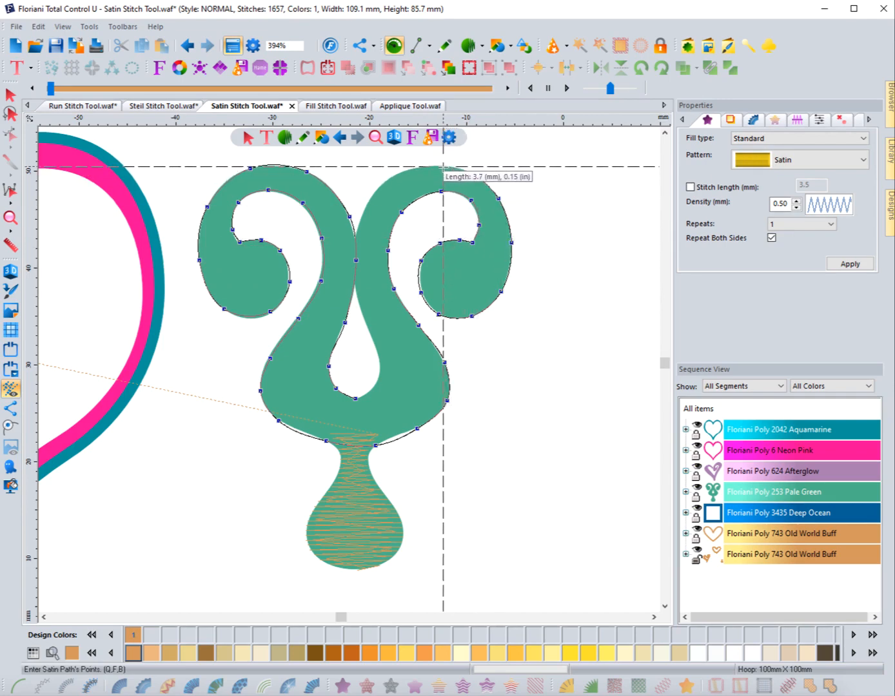
left_click(395, 175)
left_click(367, 205)
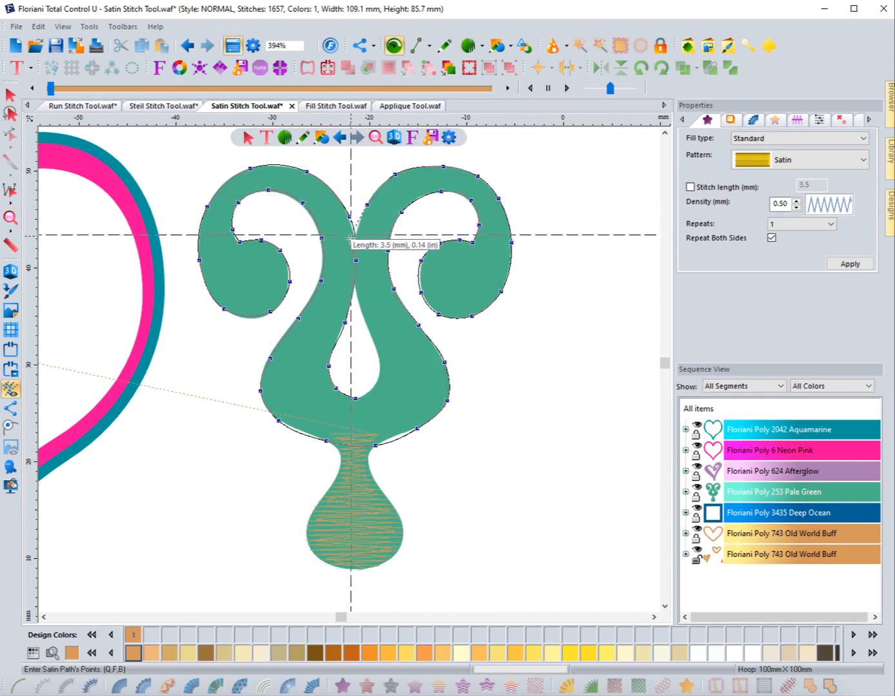
left_click(350, 249)
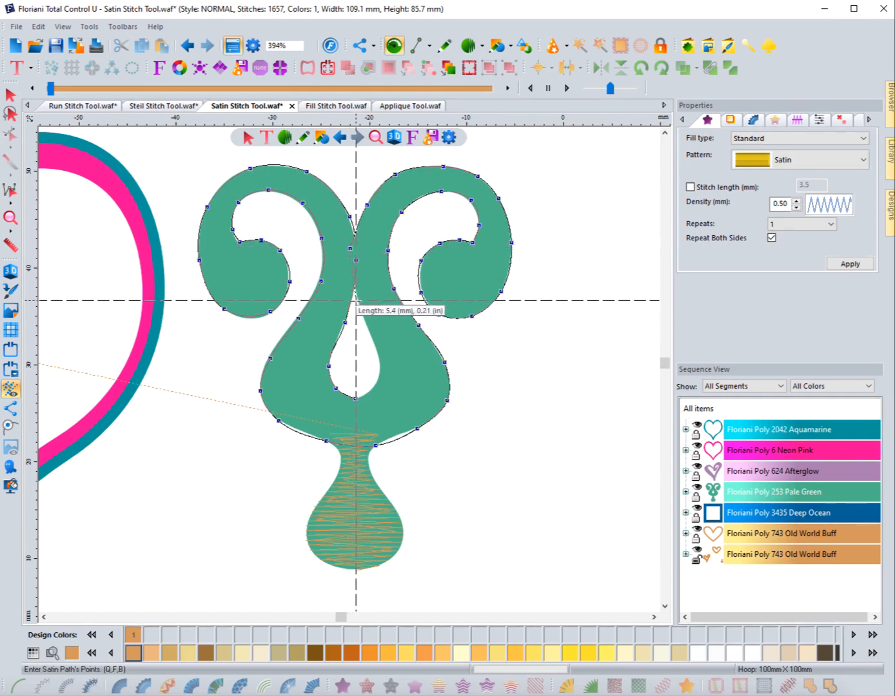
Run the points down the right edge of the teardrop opening and finish the satin outline near its bottom tip.
left_click(357, 301)
left_click(375, 348)
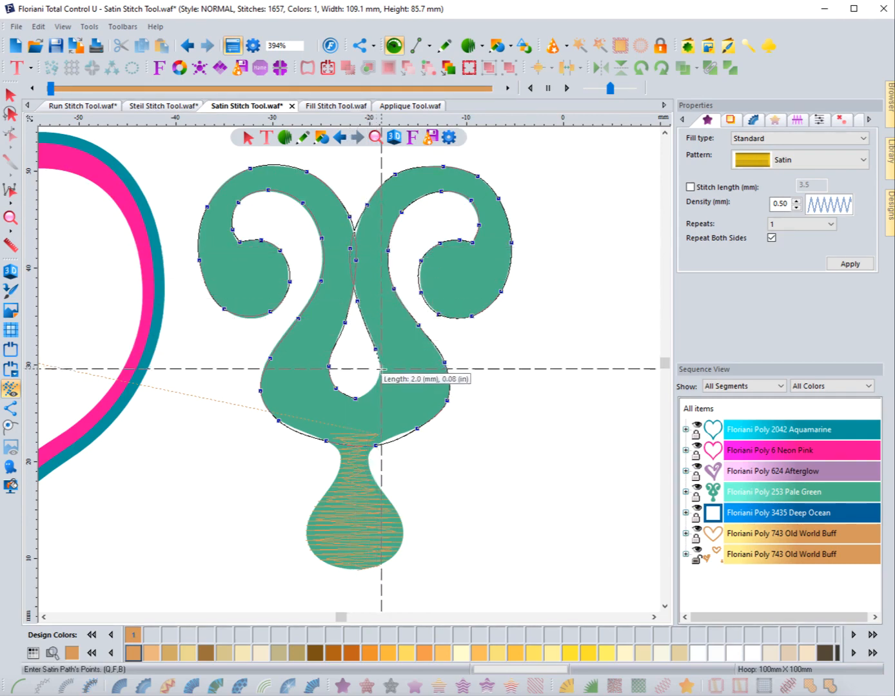
left_click(381, 369)
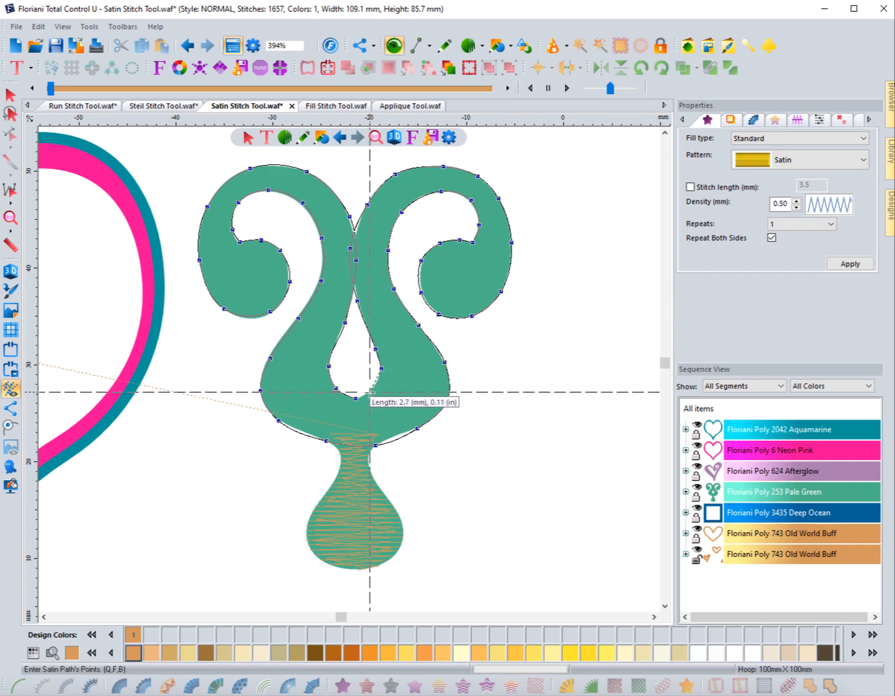
left_click(370, 393)
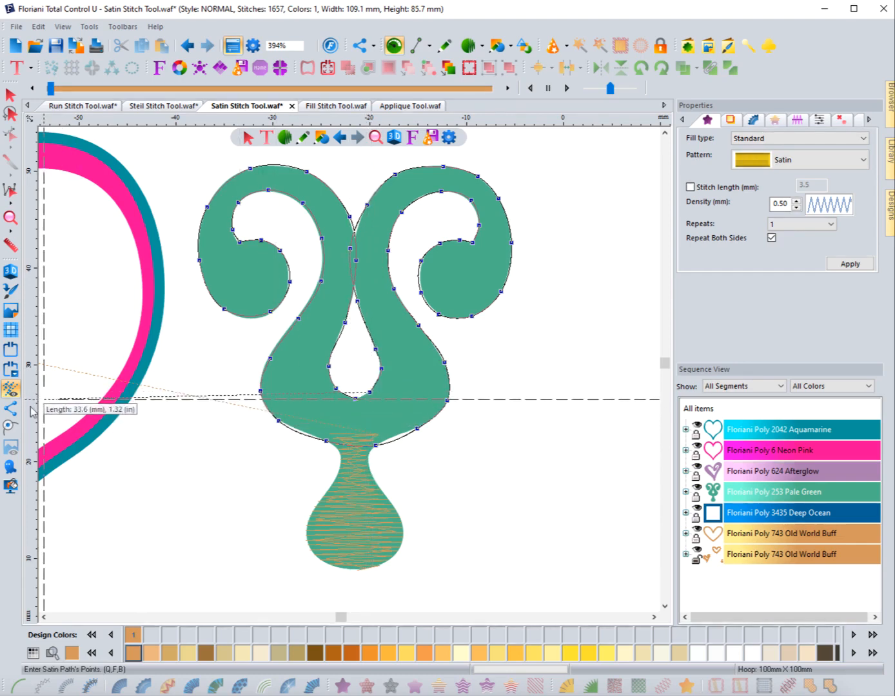
left_click(11, 428)
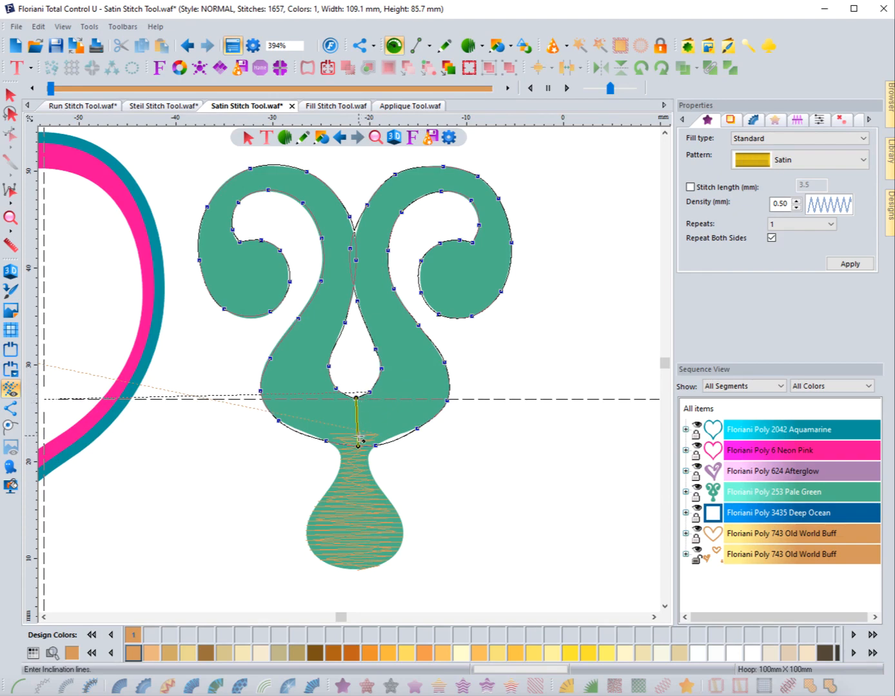
Add inclination lines across the wide body below and on both sides of the teardrop opening.
left_click(423, 425)
left_click(296, 403)
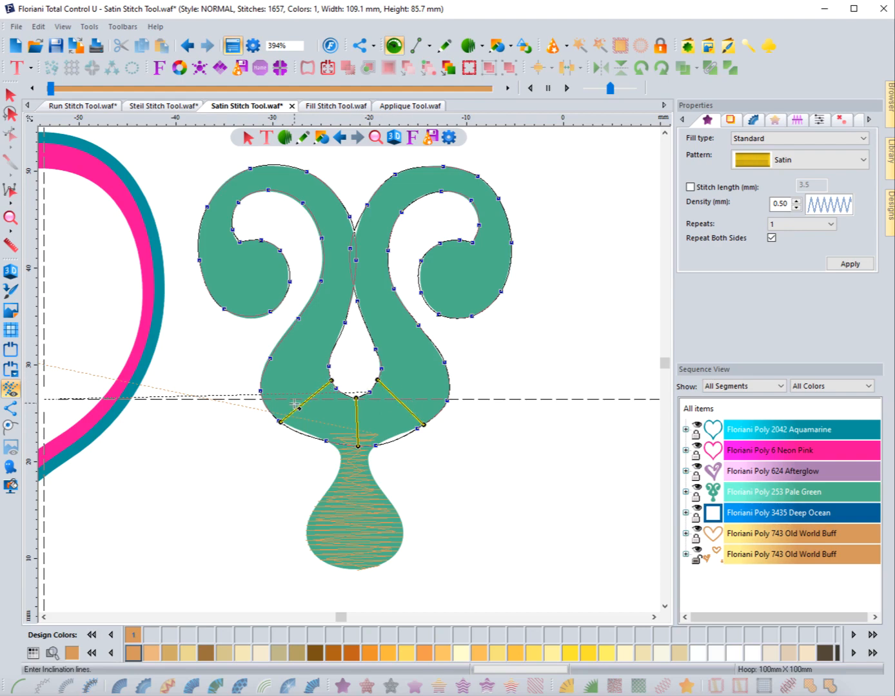
left_click(375, 349)
left_click(415, 342)
left_click(335, 350)
Add inclination lines across both stems around the scrolls' junction.
left_click(353, 277)
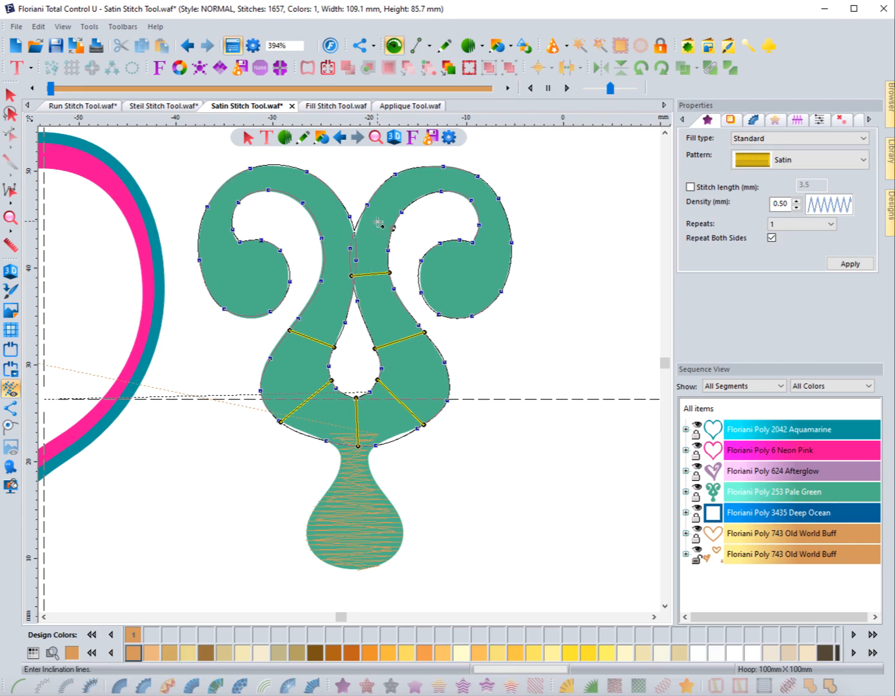
left_click(322, 276)
left_click_drag(322, 276, 318, 279)
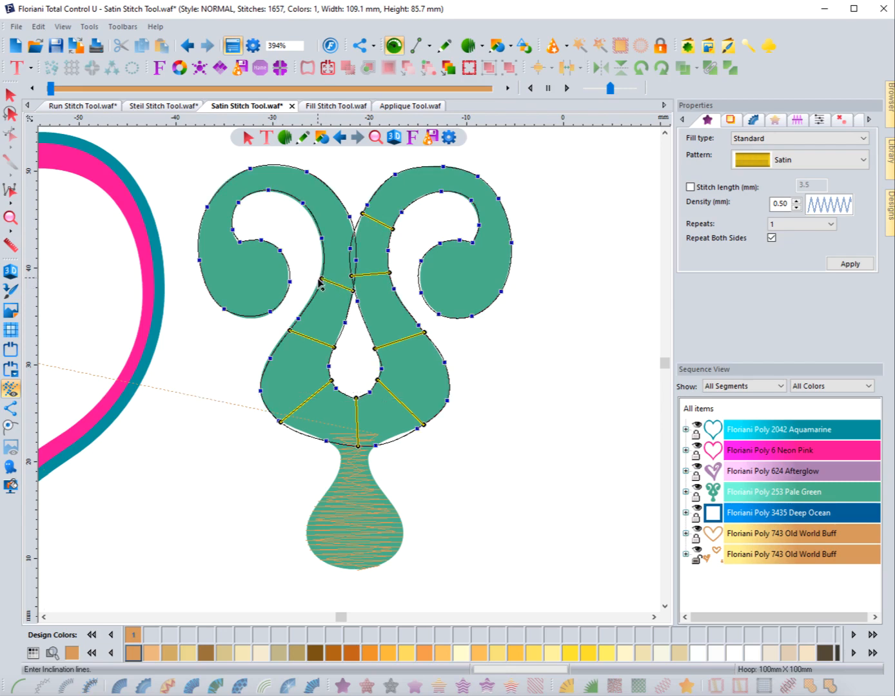
left_click(322, 236)
left_click(354, 228)
Place inclination lines over the top of the left scroll, down its outer curve and across its rounded end.
left_click(308, 172)
left_click_drag(233, 215, 206, 206)
left_click_drag(221, 276, 208, 288)
left_click_drag(285, 257, 265, 305)
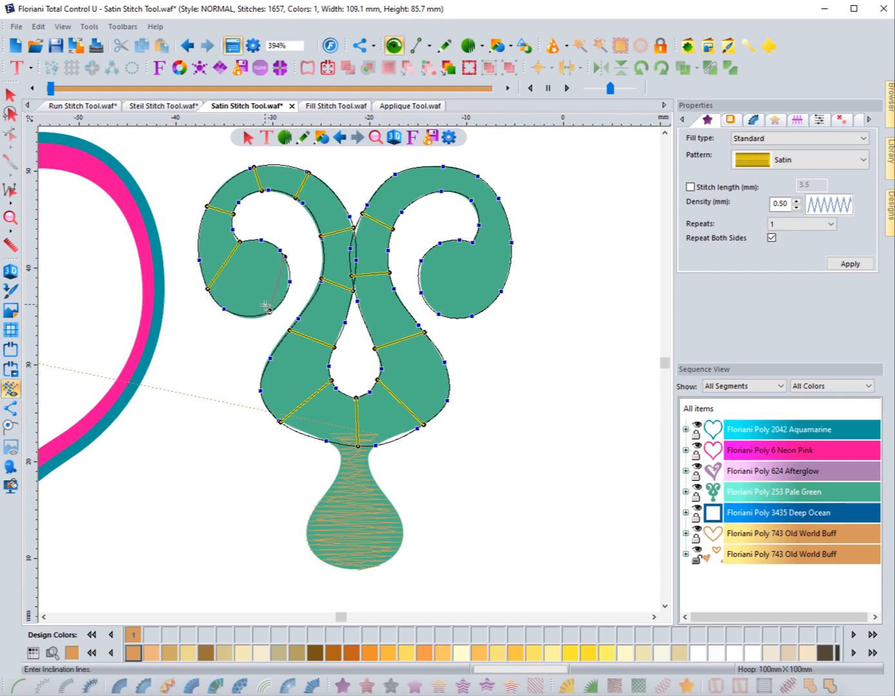
Place inclination lines around the right scroll and across its rounded end, and generate the satin stitches.
left_click_drag(399, 173, 478, 221)
left_click(501, 294)
left_click(434, 247)
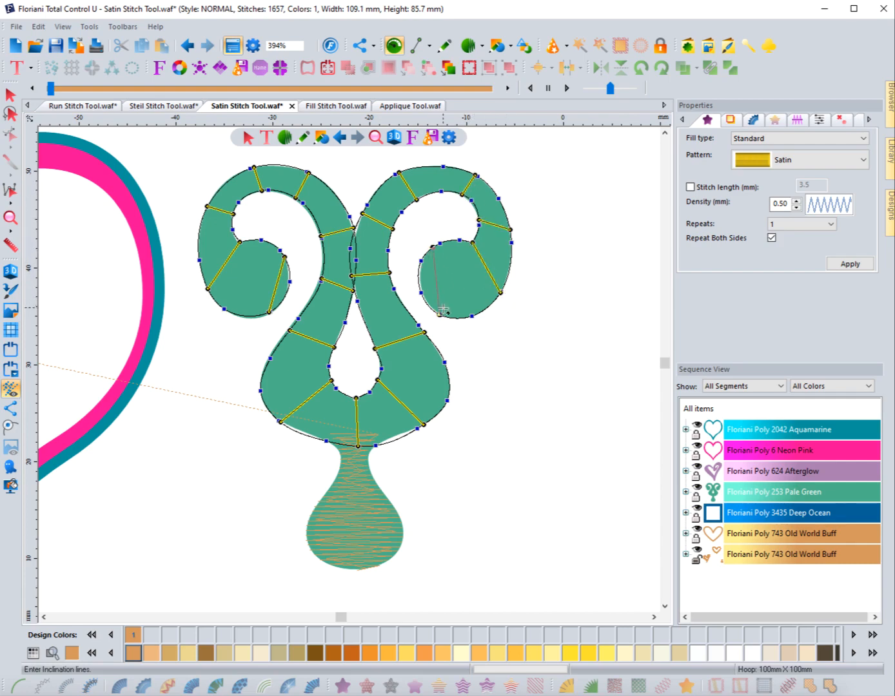
left_click(443, 313)
key("Return")
left_click(520, 257)
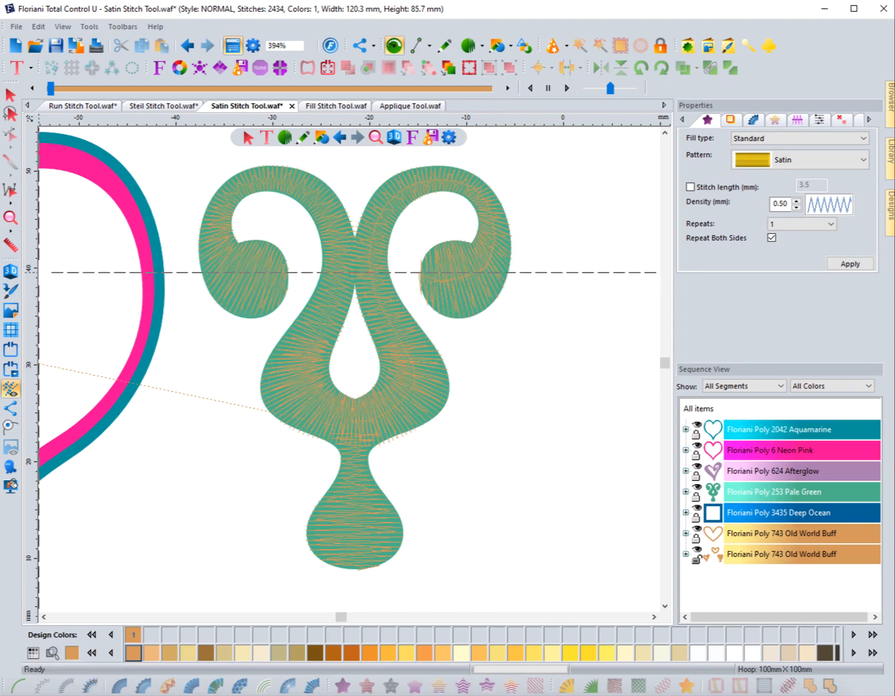
Turn on the 3D preview and examine the stitched ornament together with the whole design, with nothing selected.
left_click(10, 271)
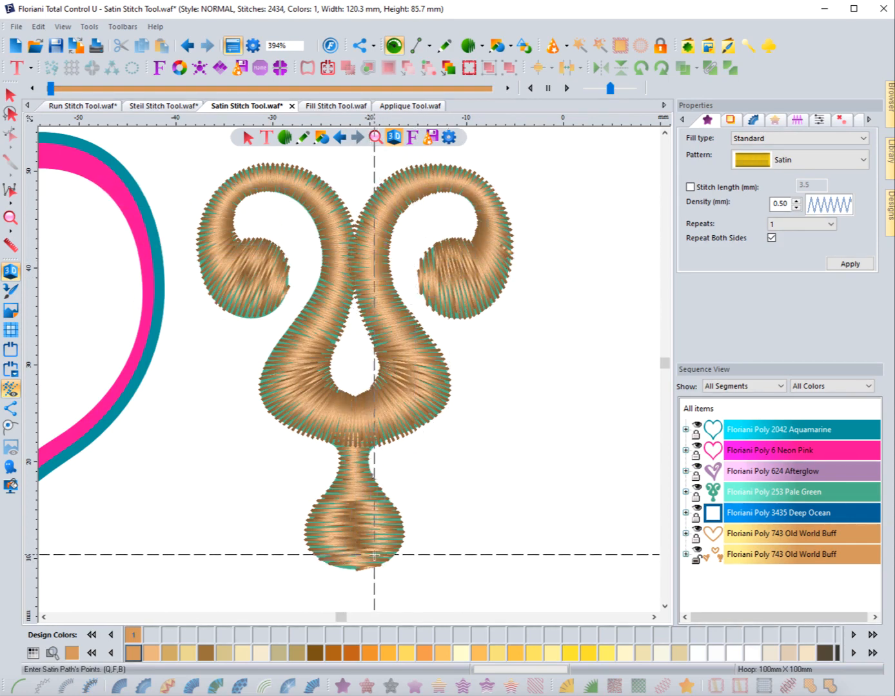
scroll(244, 520, "down", 2)
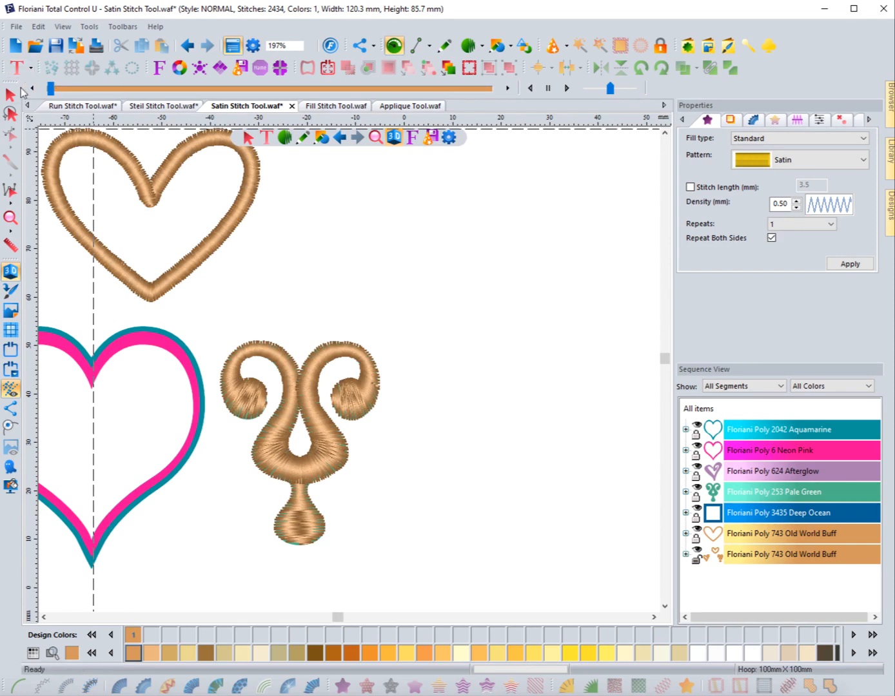
left_click(10, 95)
left_click(450, 318)
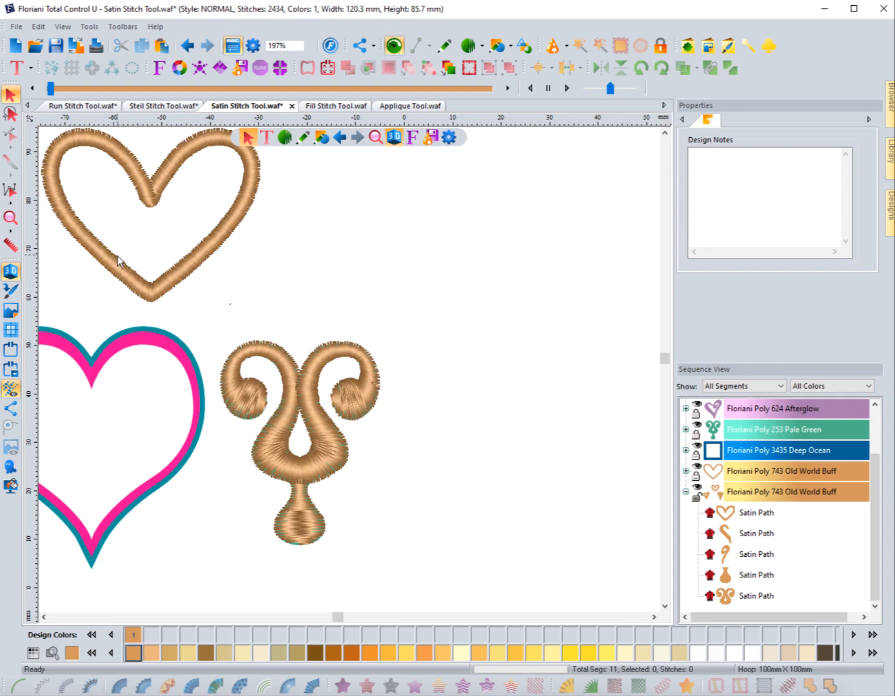
left_click(11, 220)
left_click(12, 220)
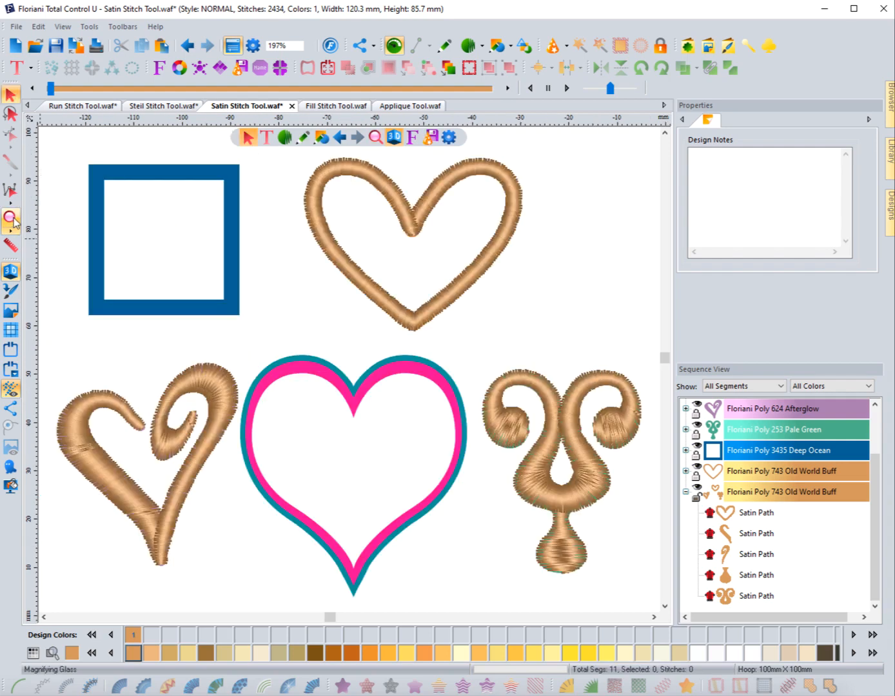
left_click(285, 139)
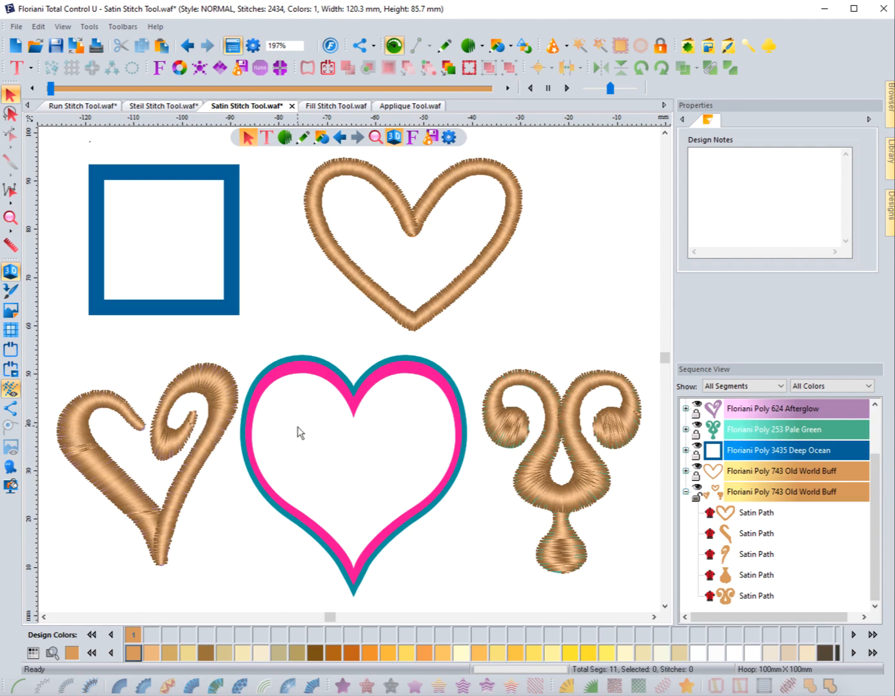
left_click(285, 139)
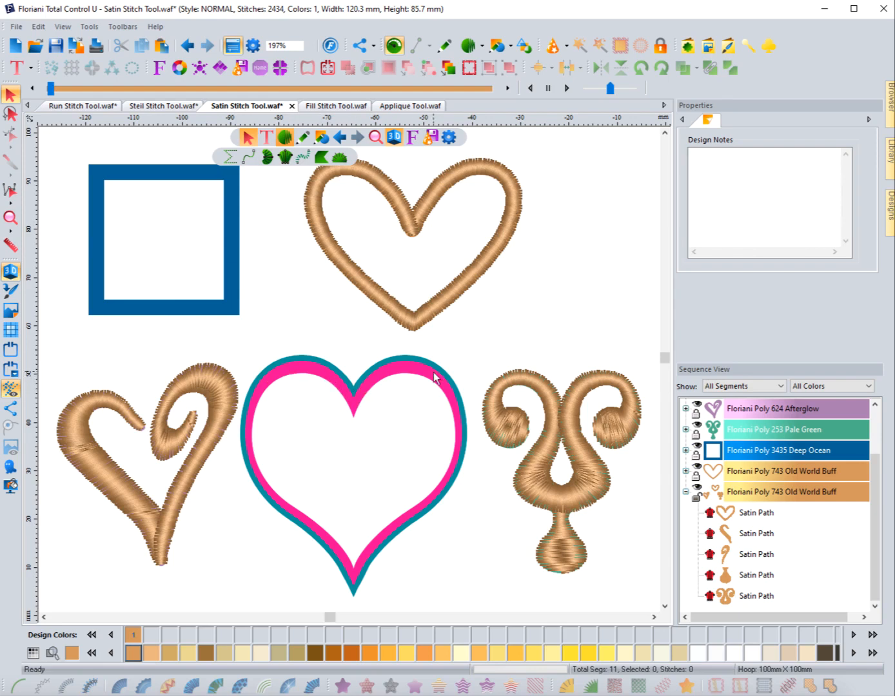
left_click(347, 315)
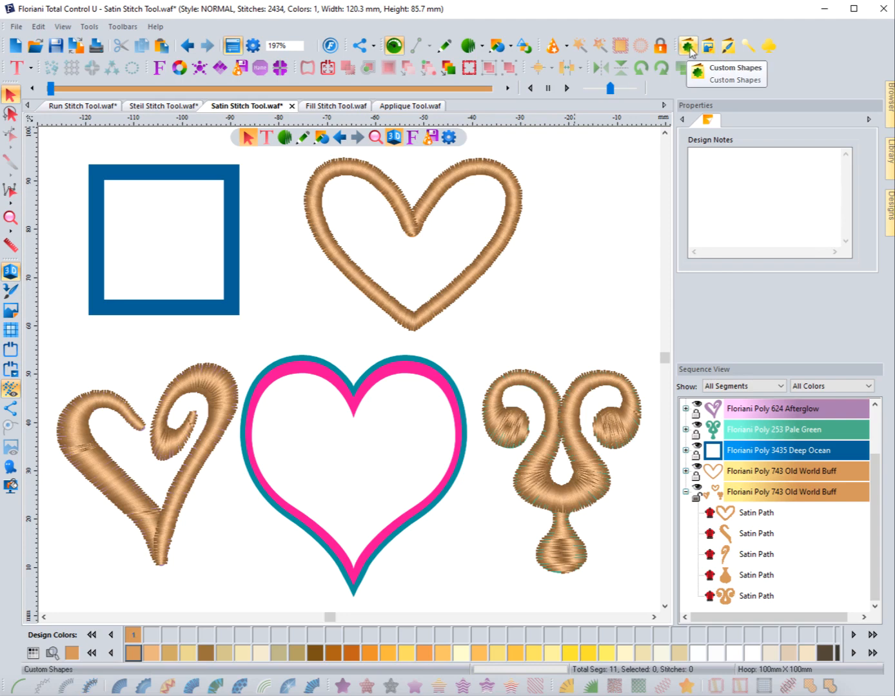
Browse the ready-made designs in the Custom Shapes library, including the flourishes and hearts, and close it without inserting any shape.
left_click(690, 49)
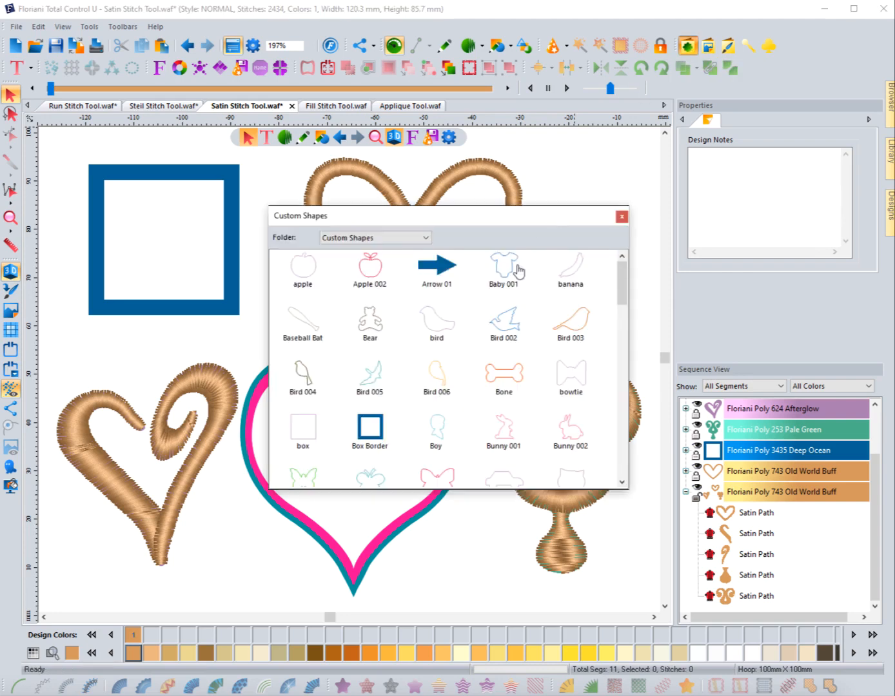
scroll(481, 416, "down", 5)
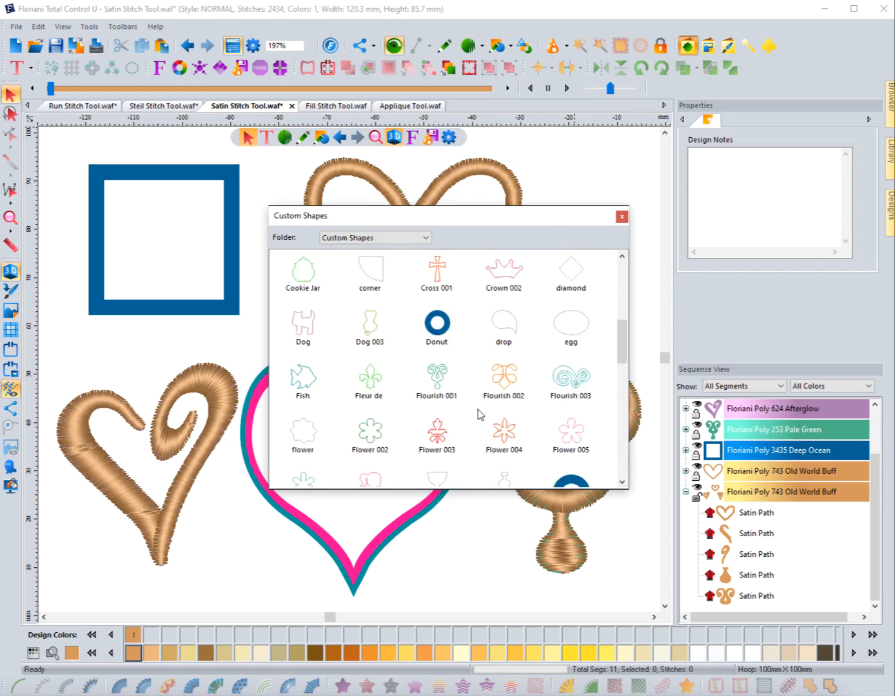
scroll(480, 416, "up", 1)
scroll(480, 416, "up", 1)
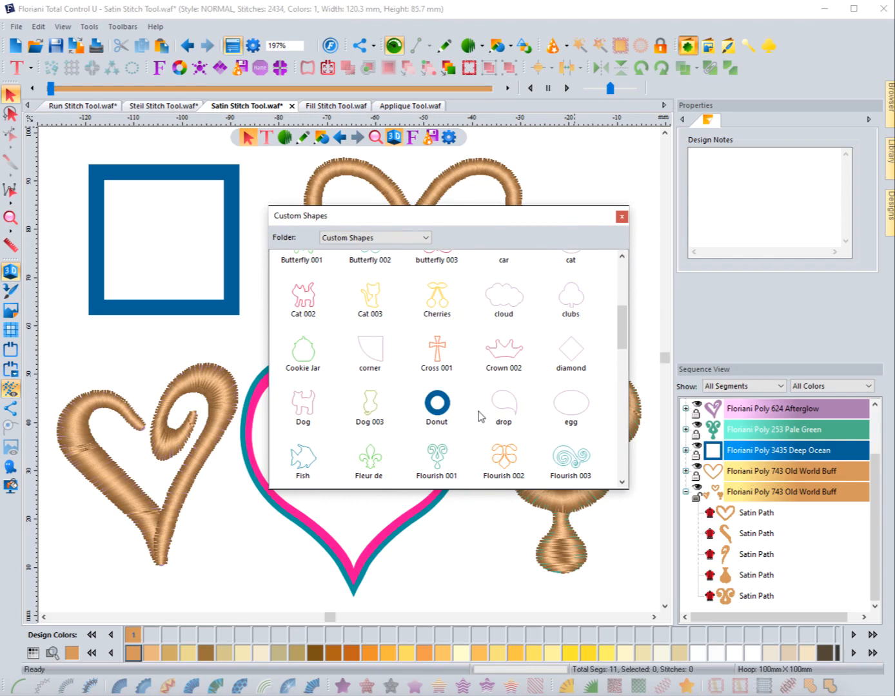
scroll(479, 373, "down", 1)
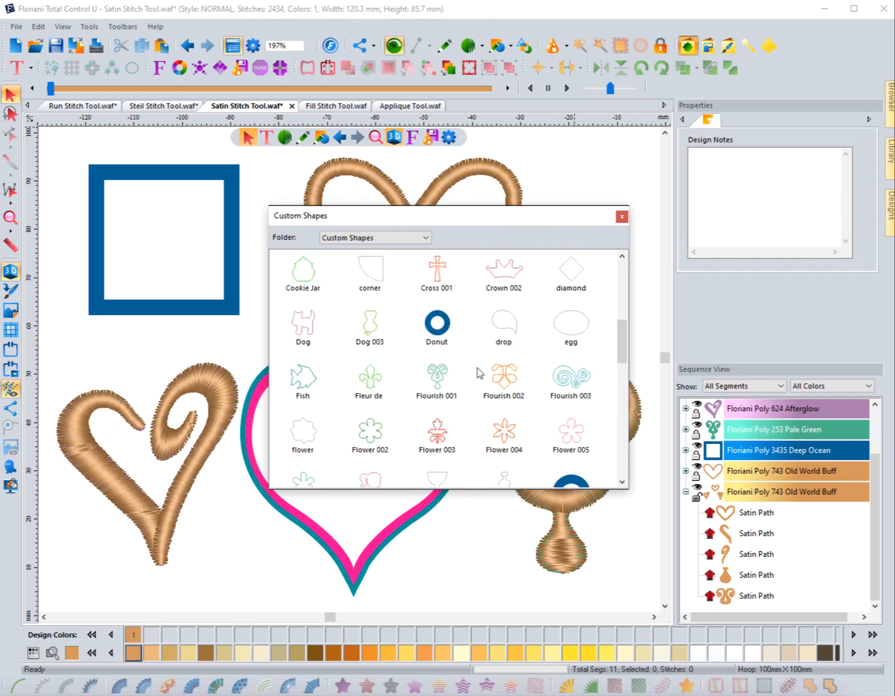
scroll(480, 373, "down", 2)
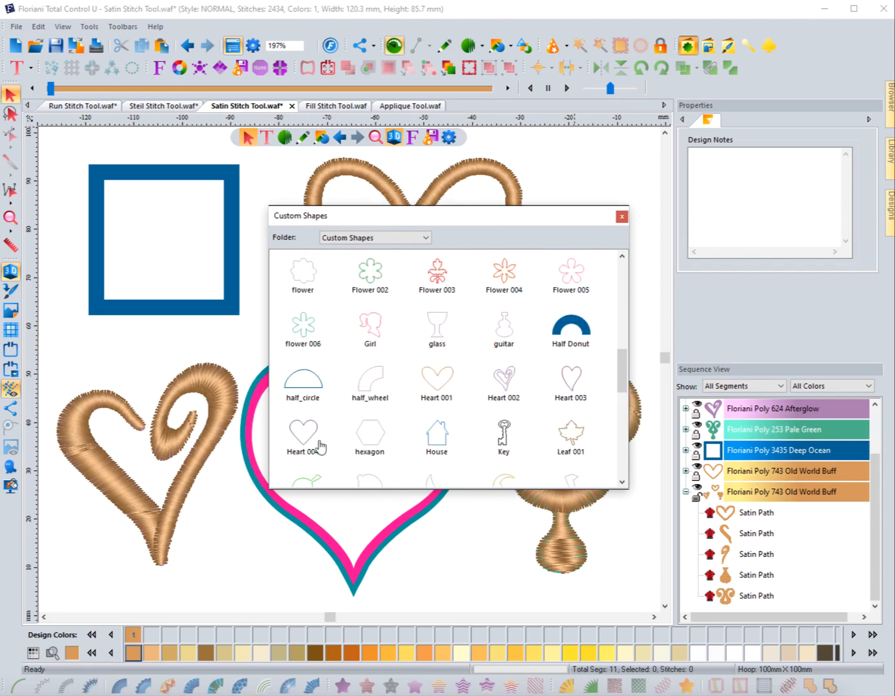
scroll(410, 437, "down", 4)
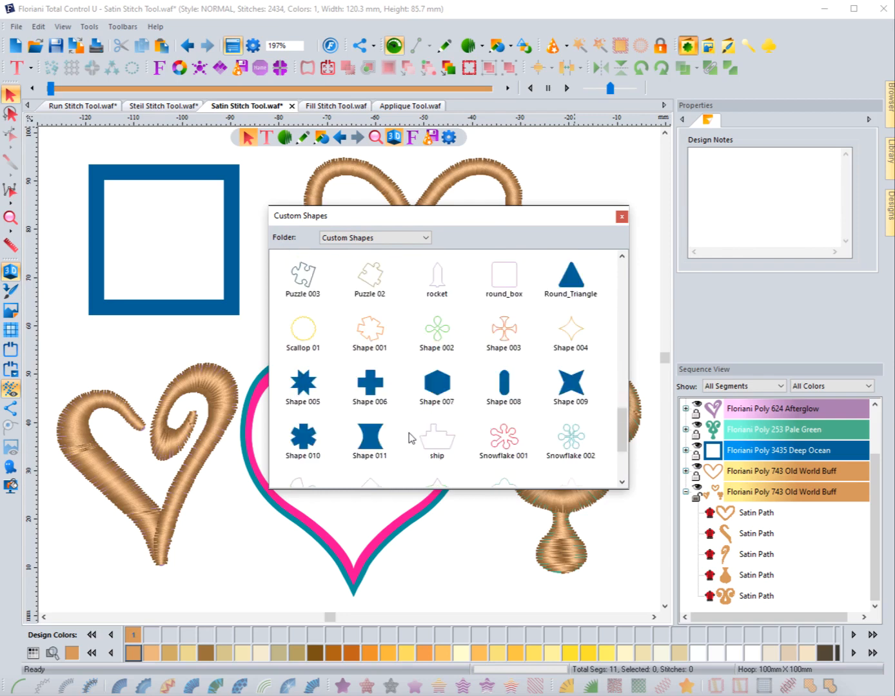
scroll(411, 439, "up", 2)
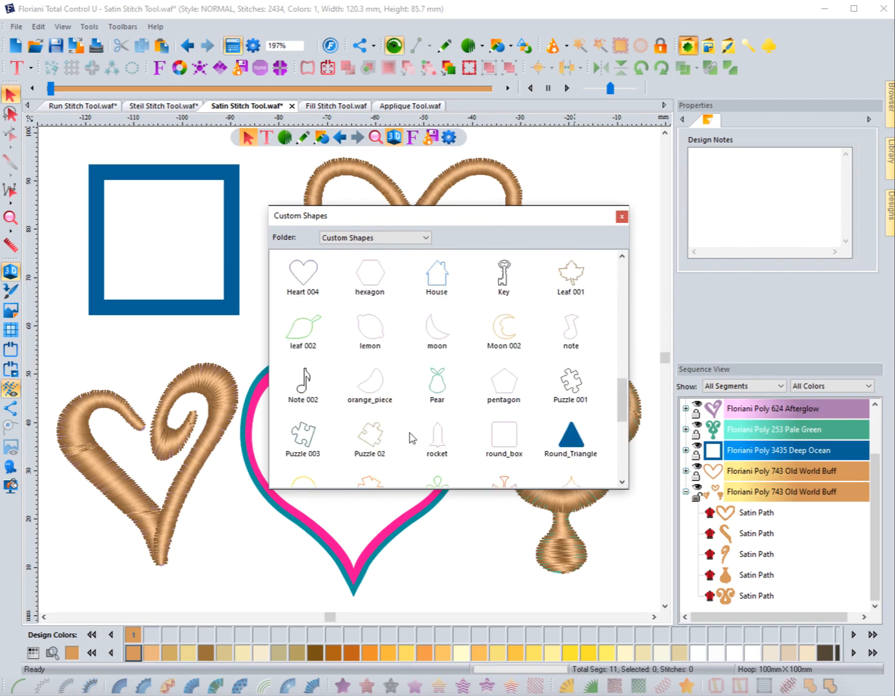
scroll(411, 437, "up", 1)
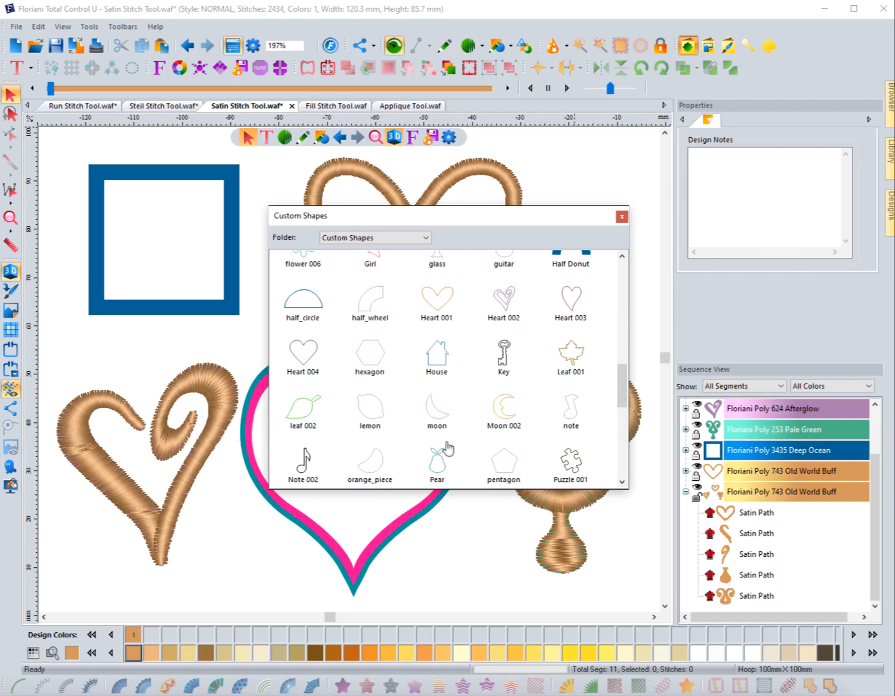
left_click(621, 217)
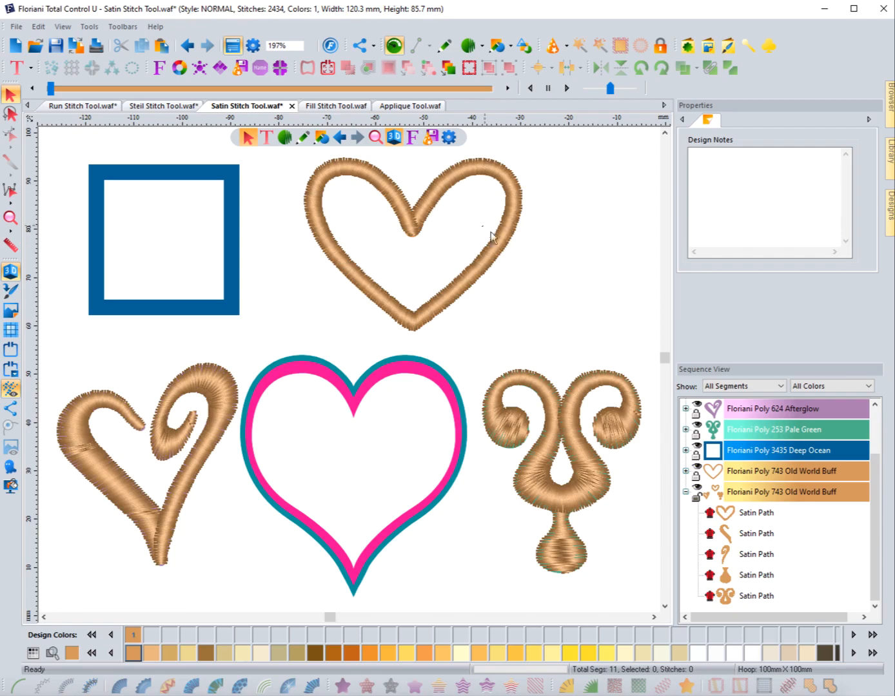